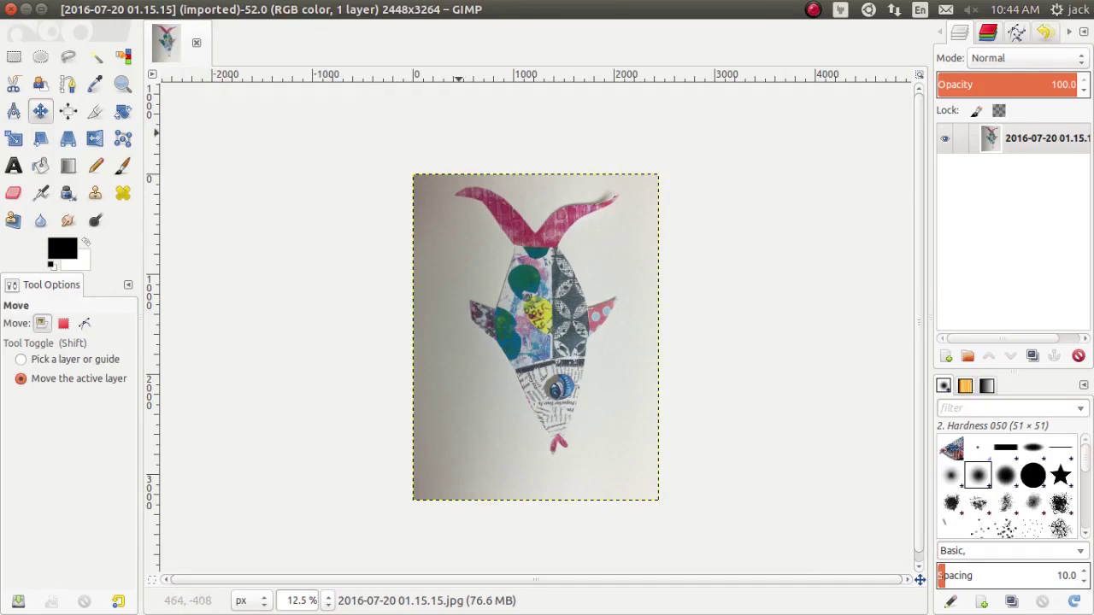
Rotate the fish photo 90° counter-clockwise so the fish lies horizontally
mouse_move(325, 9)
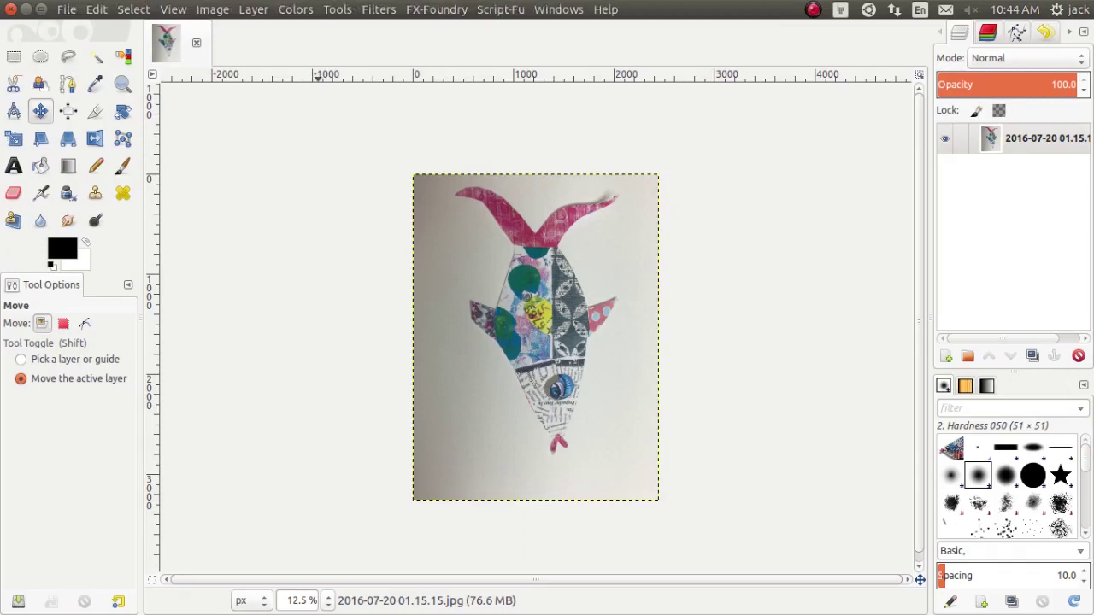
click(212, 10)
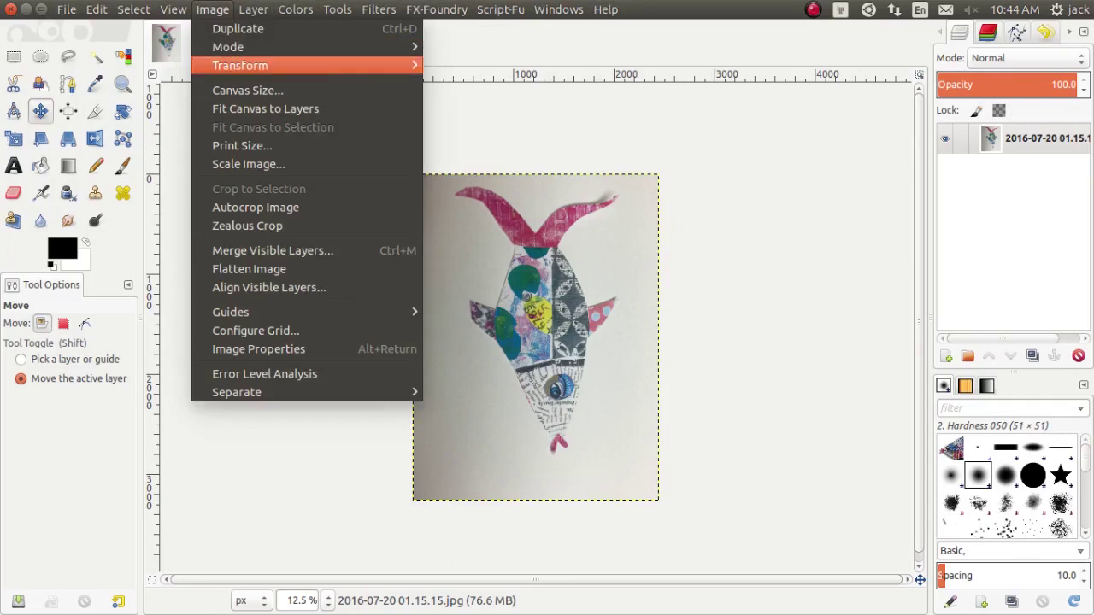
mouse_move(256, 65)
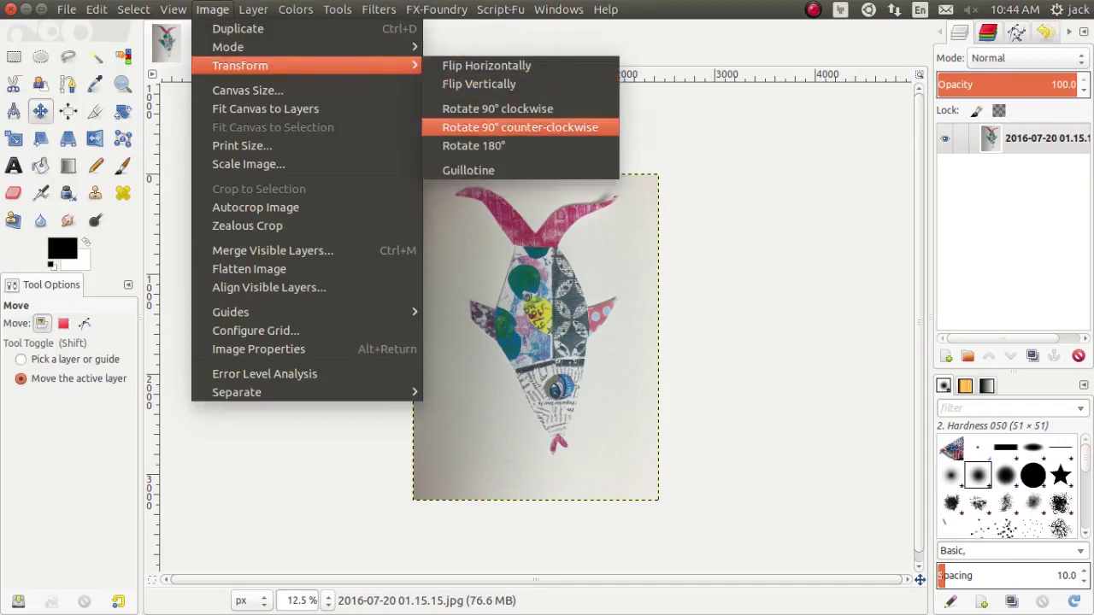
click(520, 126)
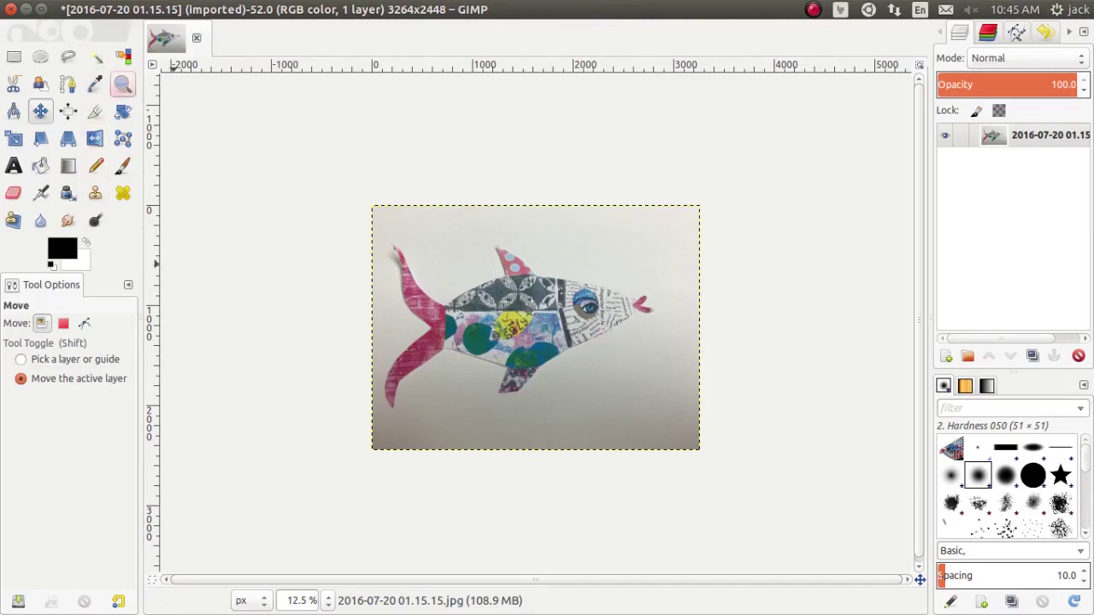
Zoom in twice on the middle of the fish with the Zoom tool
click(122, 84)
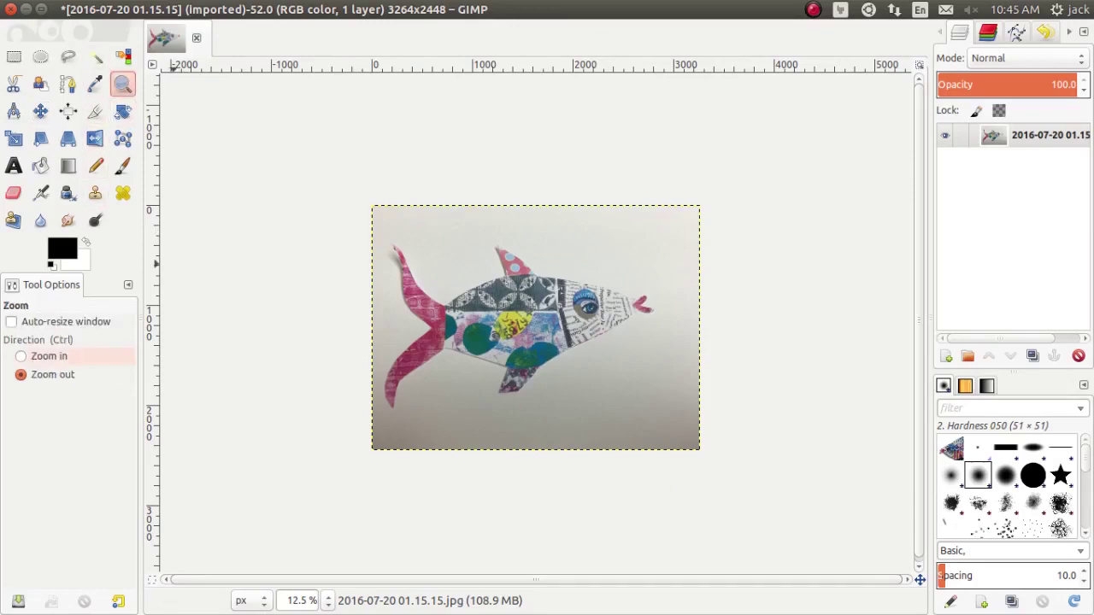
click(39, 356)
click(496, 333)
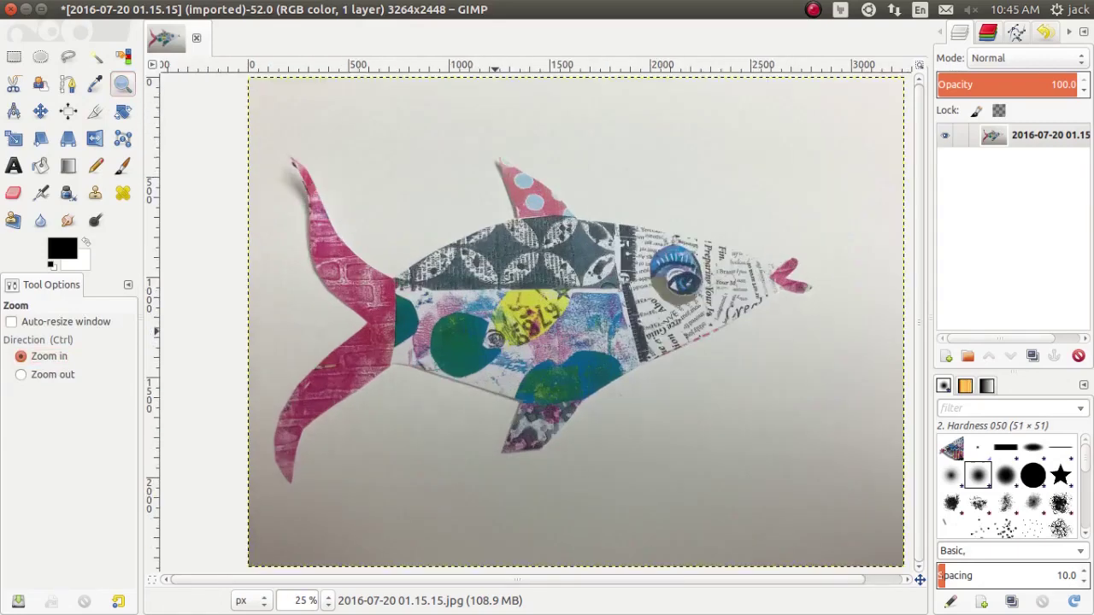
click(495, 339)
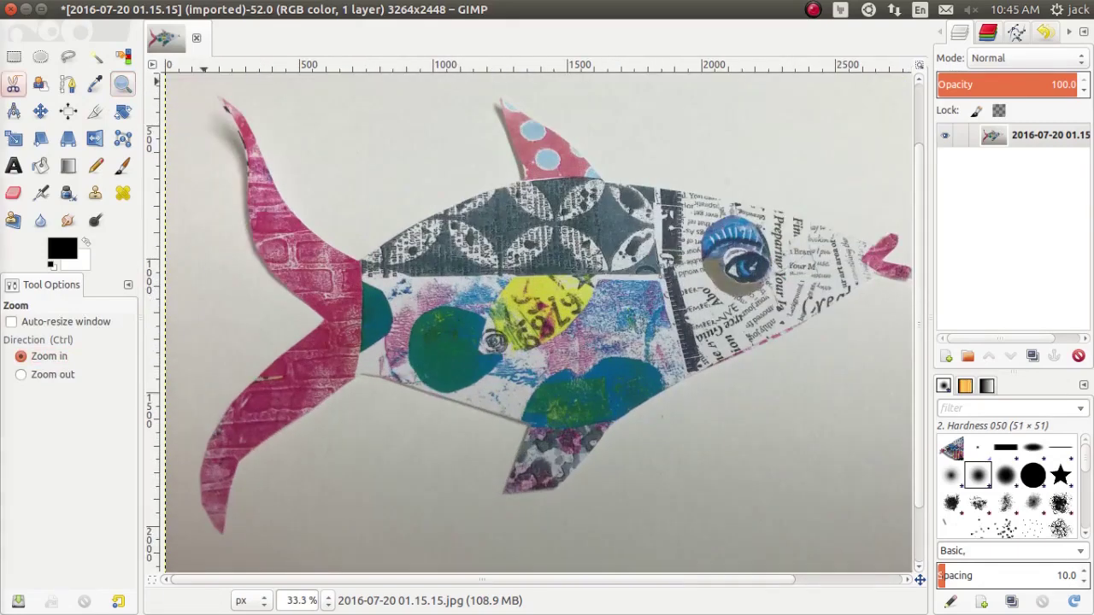
With the Paths tool, place anchors from the dorsal fin tip down the fin and along the back
click(68, 84)
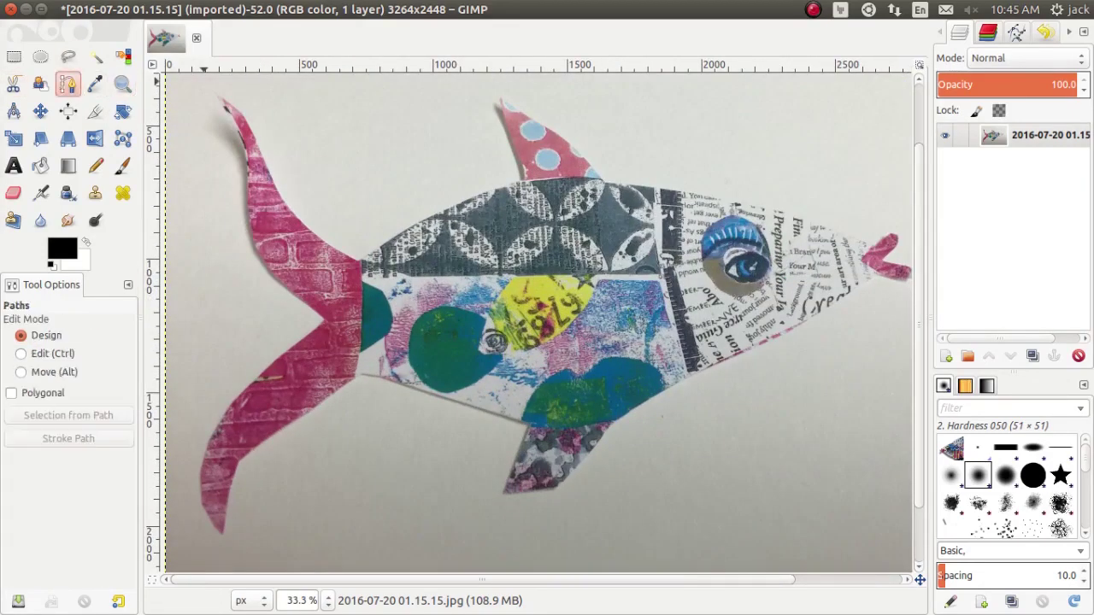
click(498, 97)
click(523, 112)
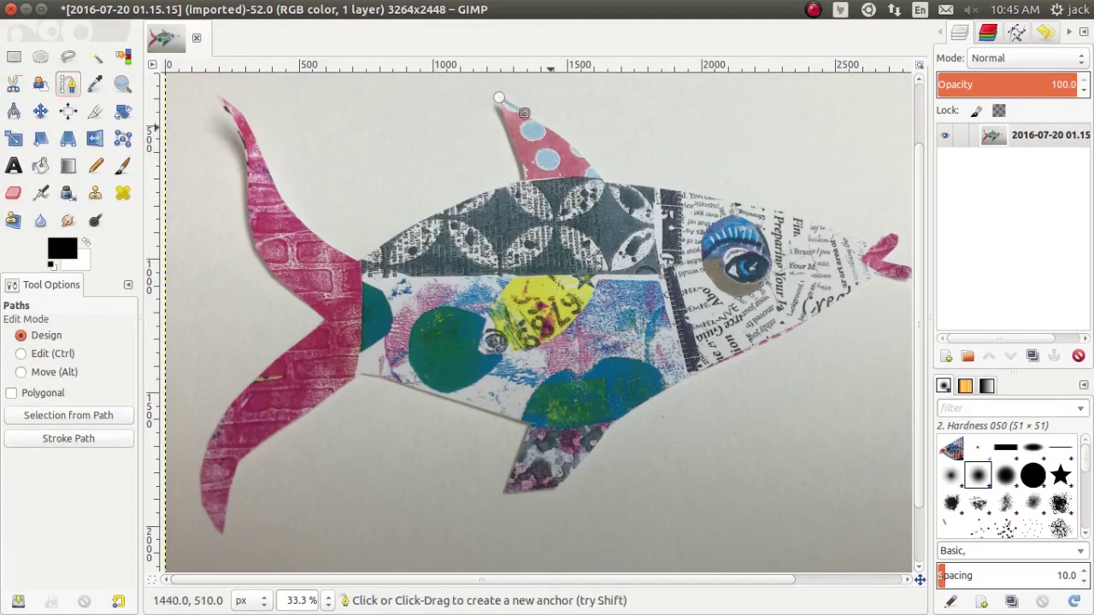
click(550, 129)
click(571, 149)
click(589, 164)
click(601, 180)
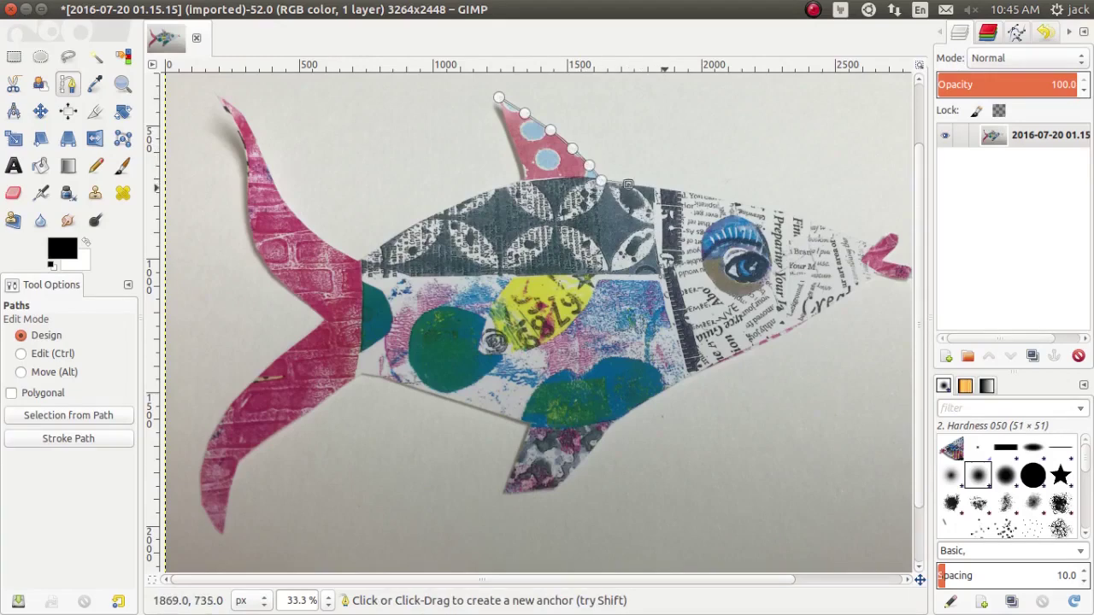
click(627, 184)
click(666, 189)
click(697, 194)
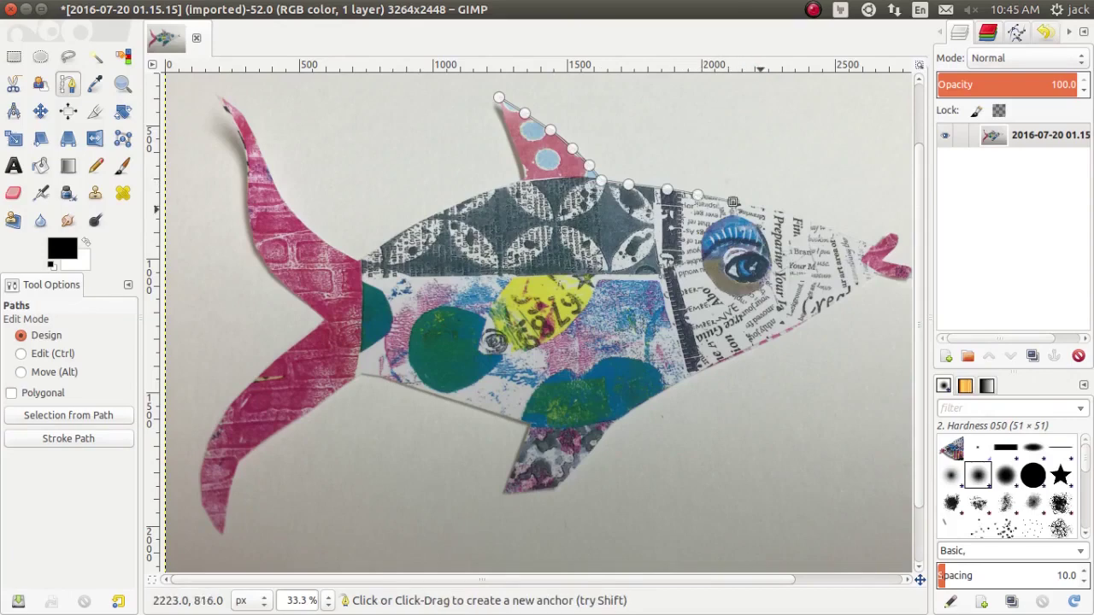
Continue the path over the eye and head to the nose and around the pink lips
click(732, 202)
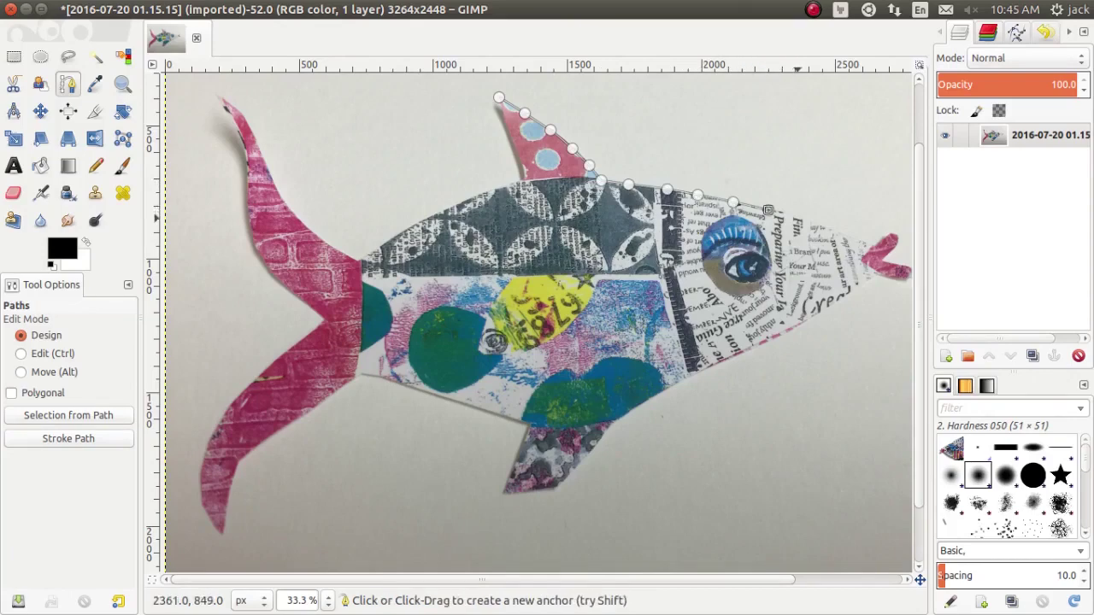
click(767, 209)
click(798, 219)
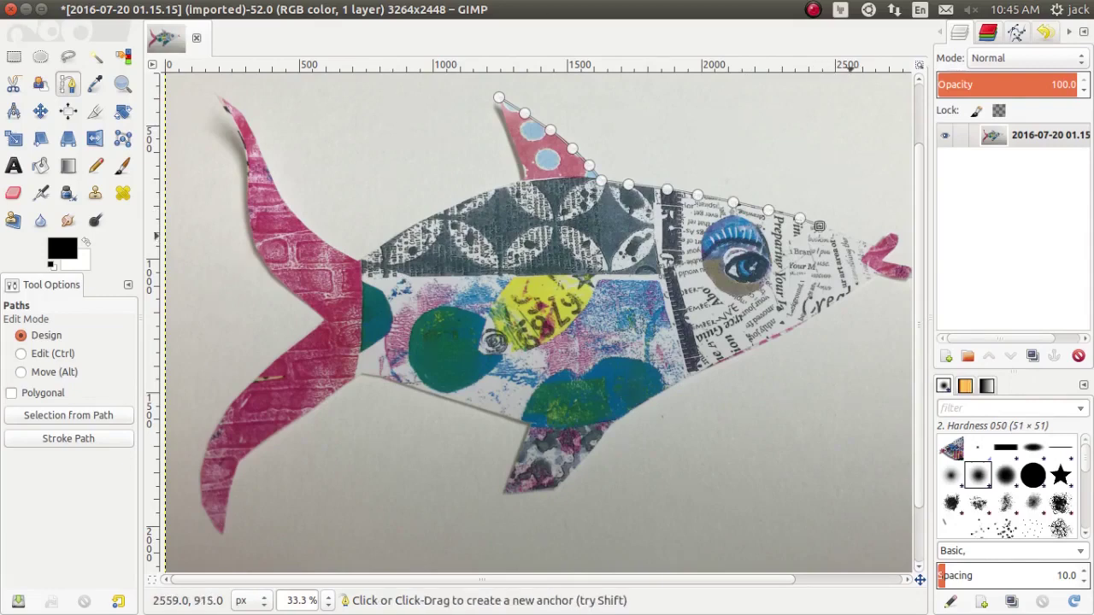
click(818, 225)
click(850, 236)
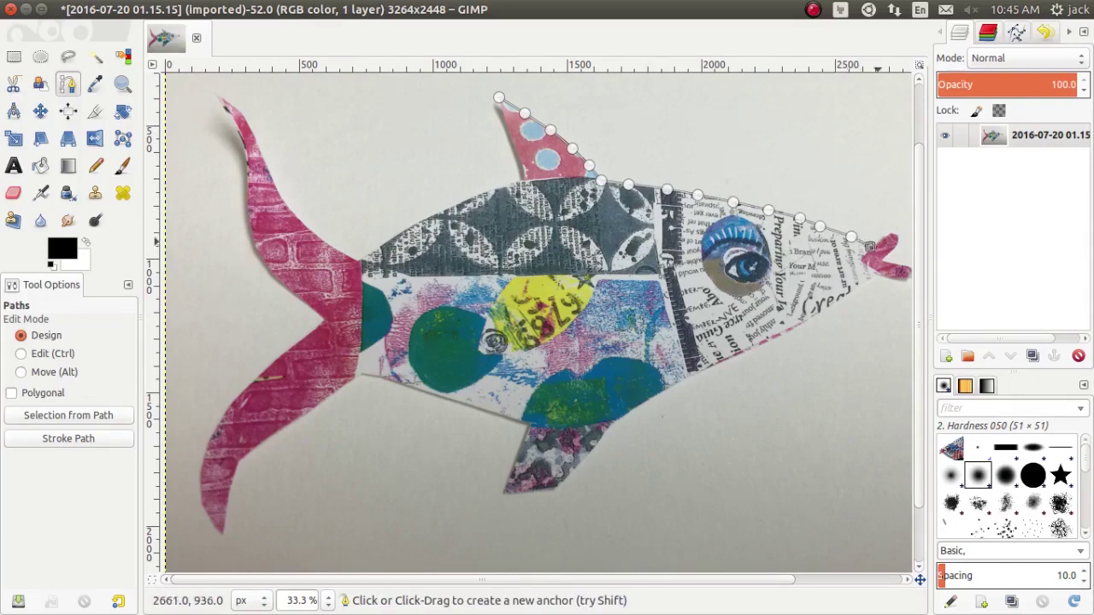
click(869, 246)
click(879, 242)
click(889, 234)
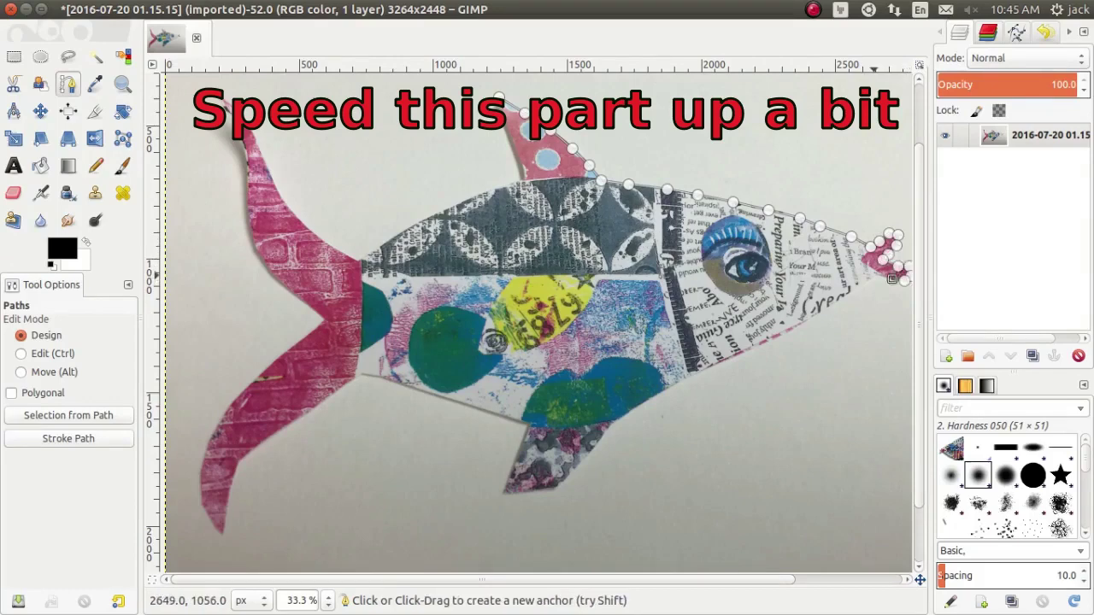
Trace the path under the nose, along the belly and around the lower fin
click(853, 293)
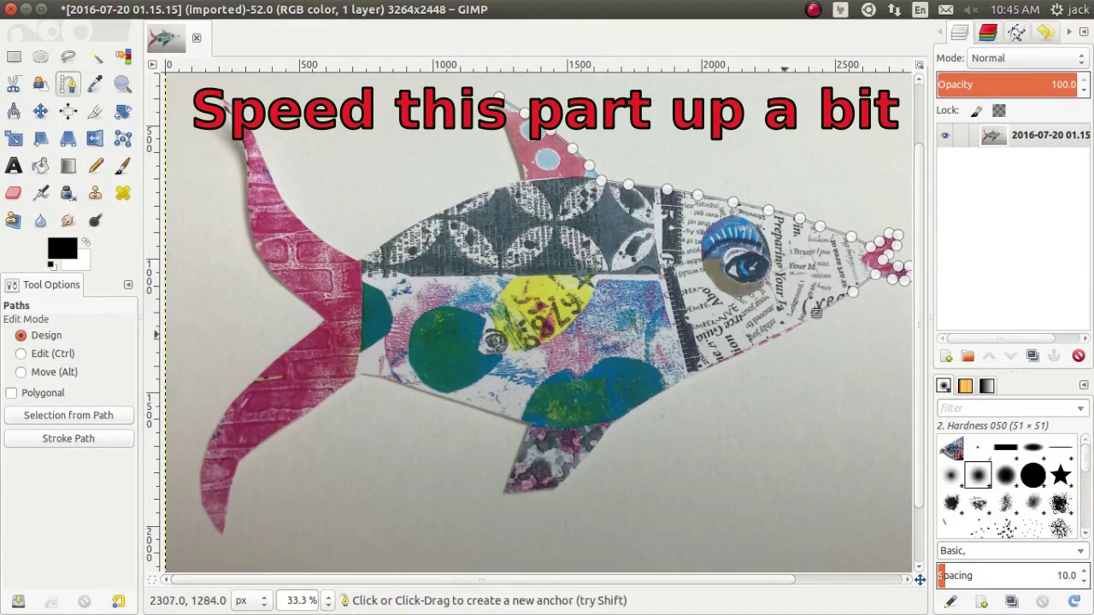
click(816, 313)
click(769, 340)
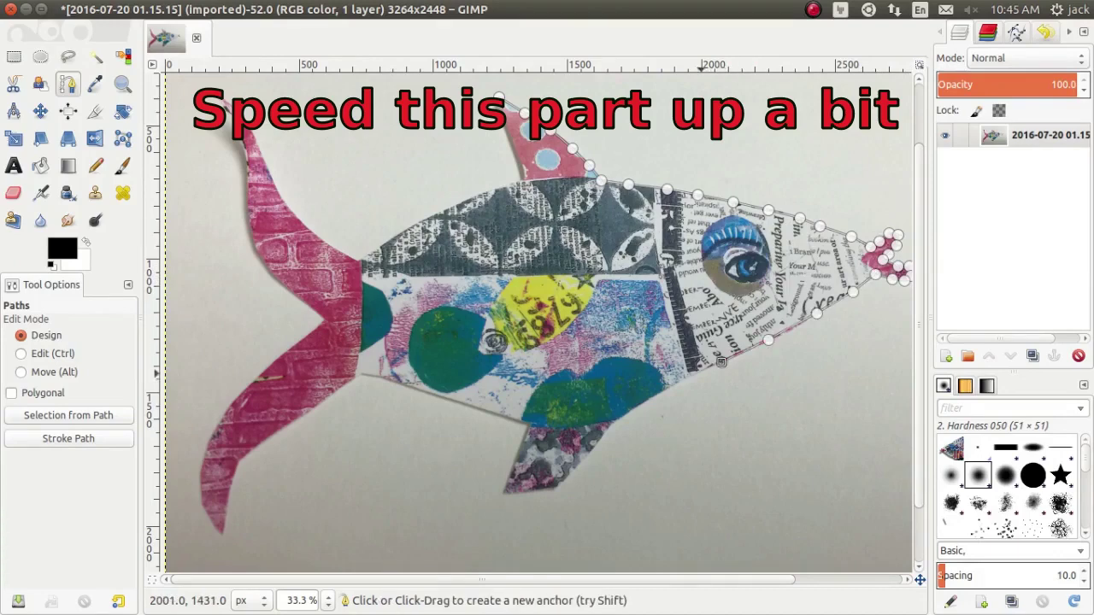
click(721, 362)
click(689, 376)
click(648, 398)
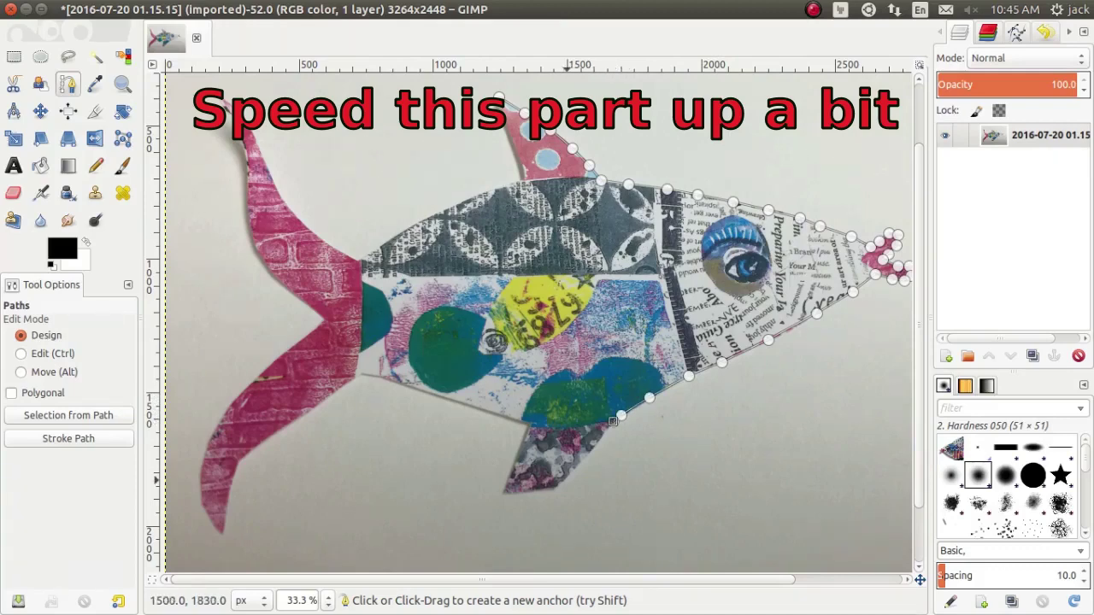
click(612, 421)
click(557, 485)
click(525, 491)
click(504, 494)
click(507, 473)
click(524, 431)
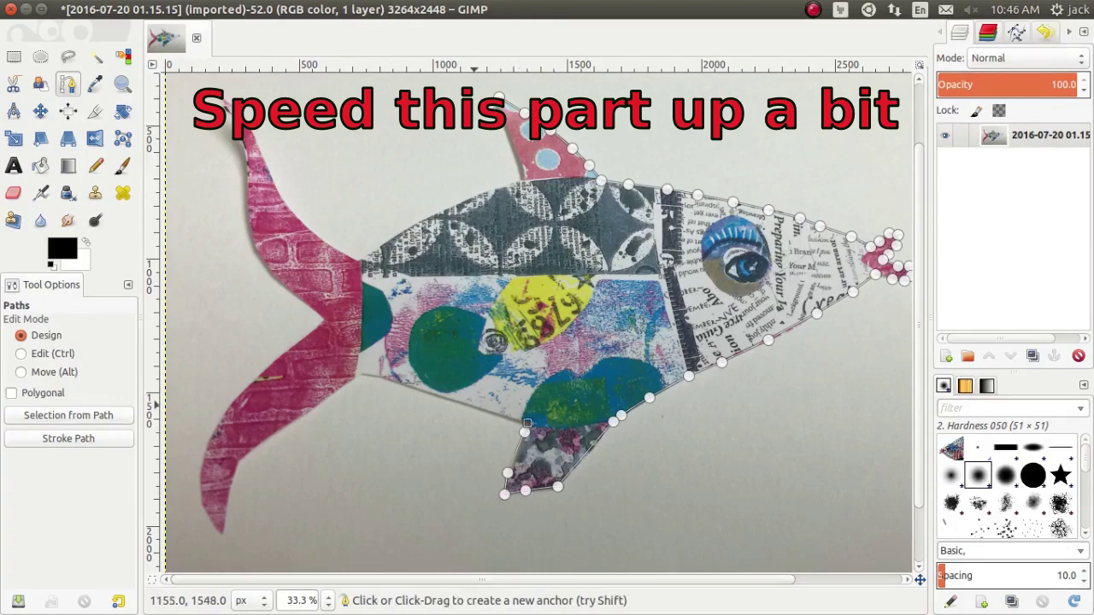
Extend the path along the rear belly to the tail and down its lower edge
click(475, 405)
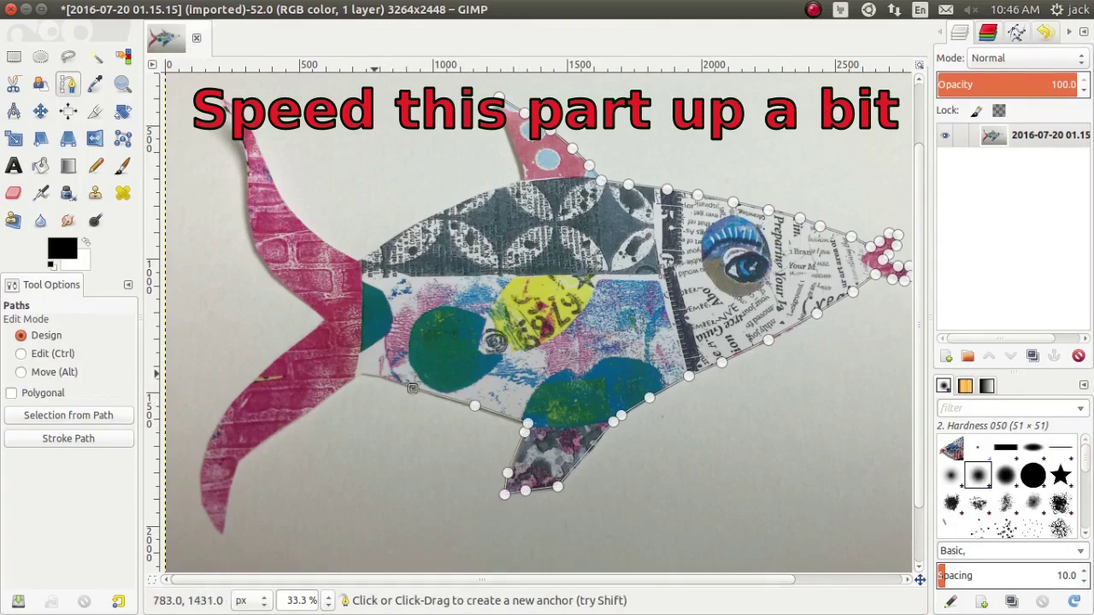
click(412, 389)
click(373, 374)
click(360, 373)
click(337, 391)
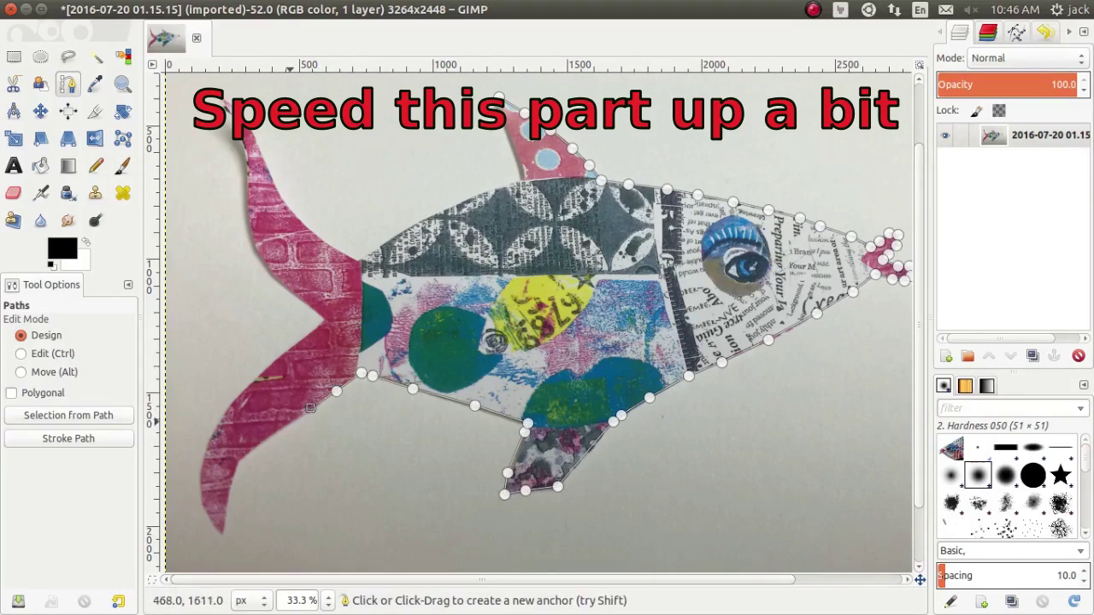
click(311, 408)
click(278, 431)
click(256, 447)
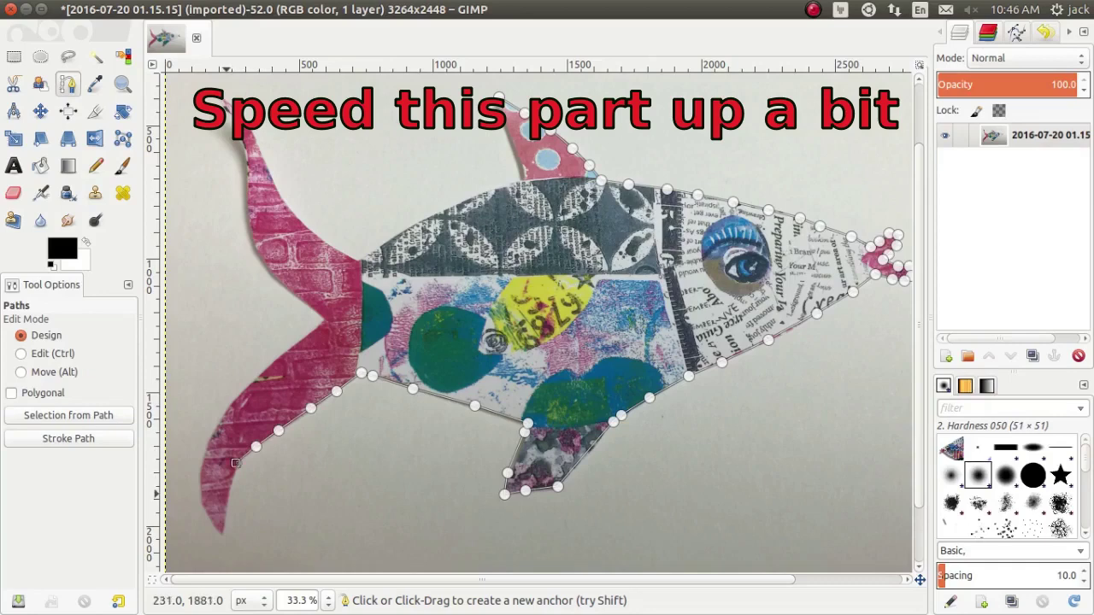
Trace around the lower tail tip and up its inner edge to the tail's fork
click(235, 463)
click(226, 494)
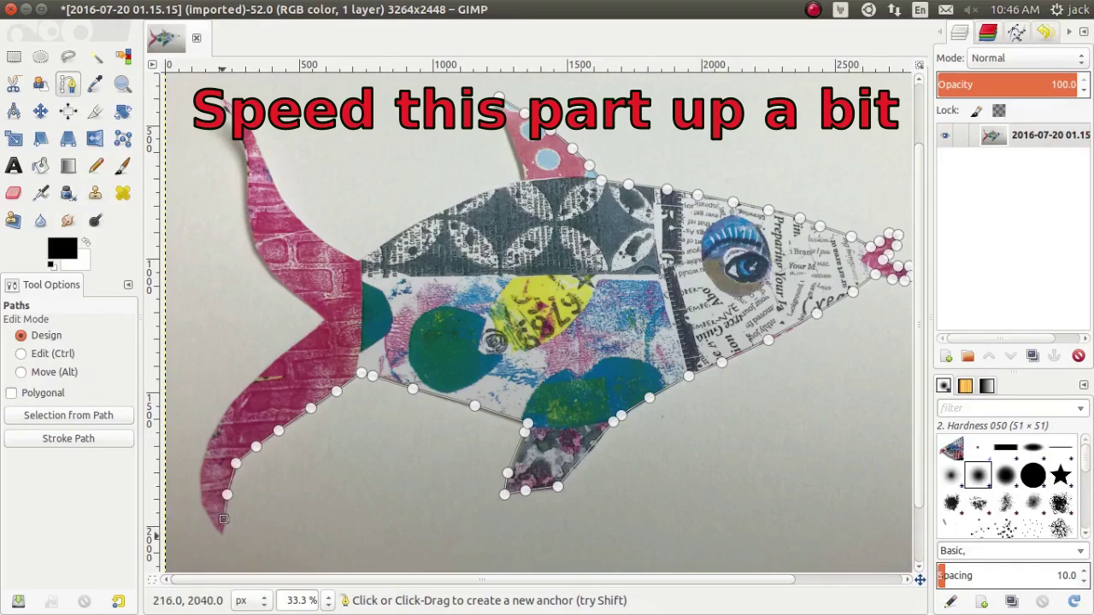
click(223, 518)
click(222, 537)
click(205, 512)
click(199, 488)
click(202, 447)
click(220, 421)
click(236, 396)
click(264, 372)
click(294, 345)
click(323, 321)
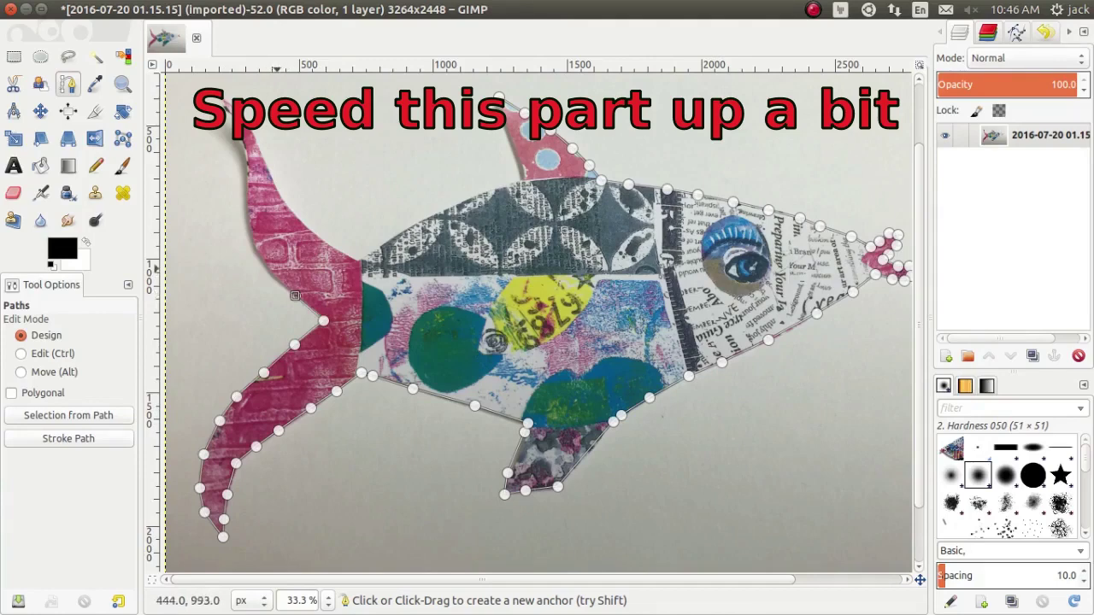
Trace around the upper tail lobe and along the back toward the dorsal fin
click(294, 295)
click(261, 262)
click(251, 232)
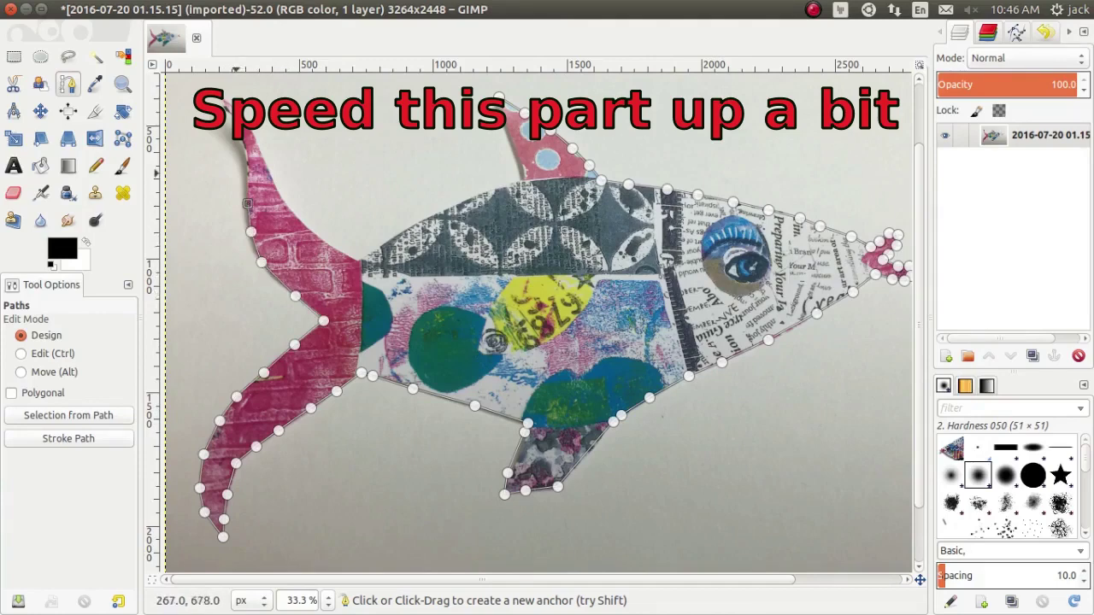
click(247, 204)
click(247, 157)
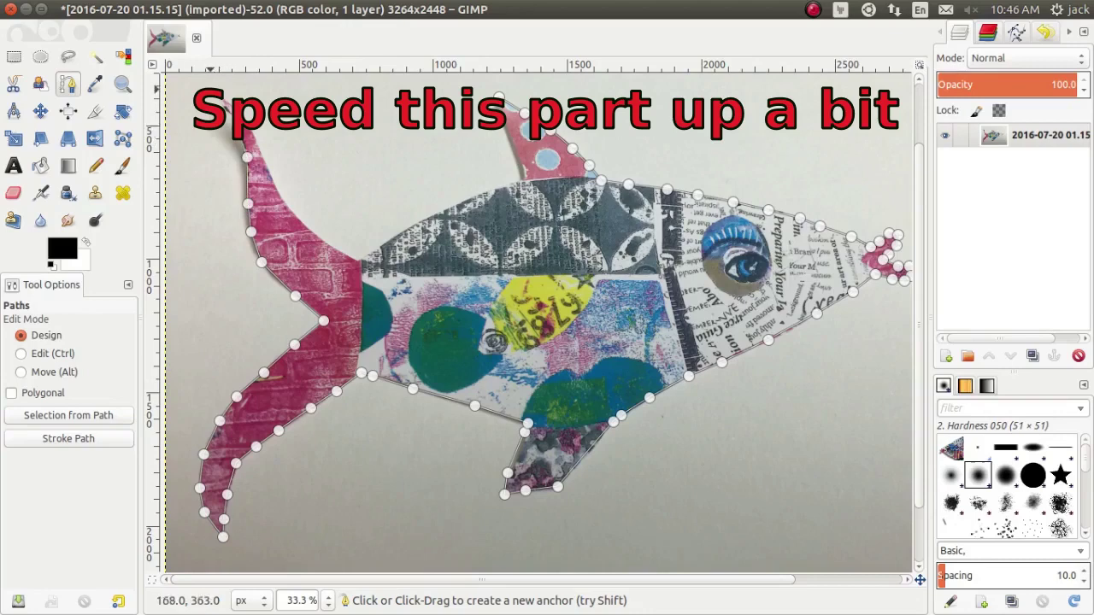
click(258, 142)
click(268, 178)
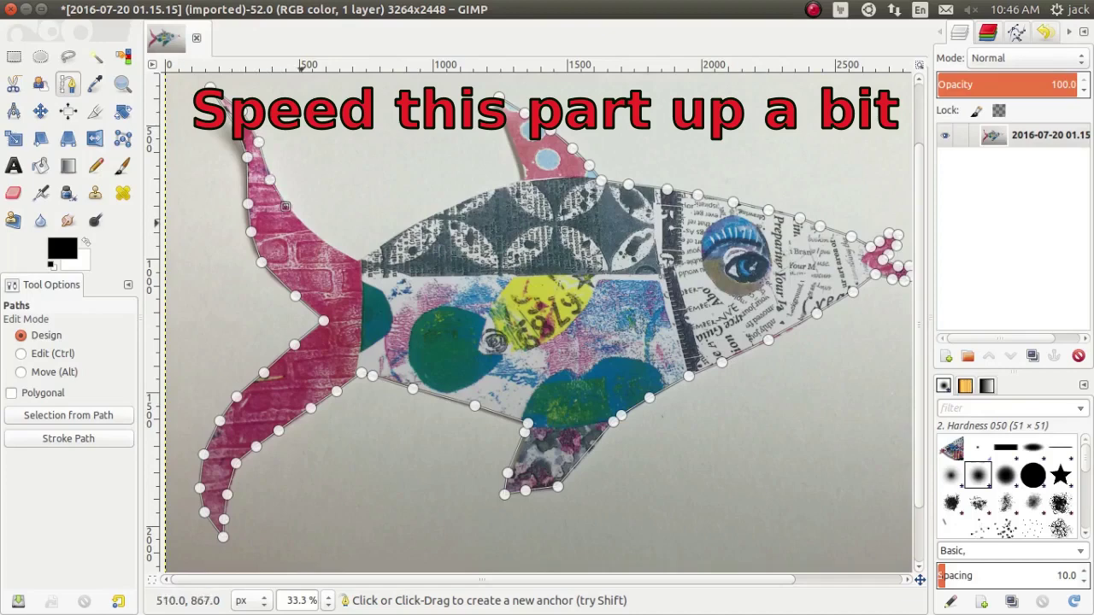
click(285, 206)
click(310, 228)
click(350, 255)
click(356, 260)
click(382, 244)
click(410, 225)
click(448, 206)
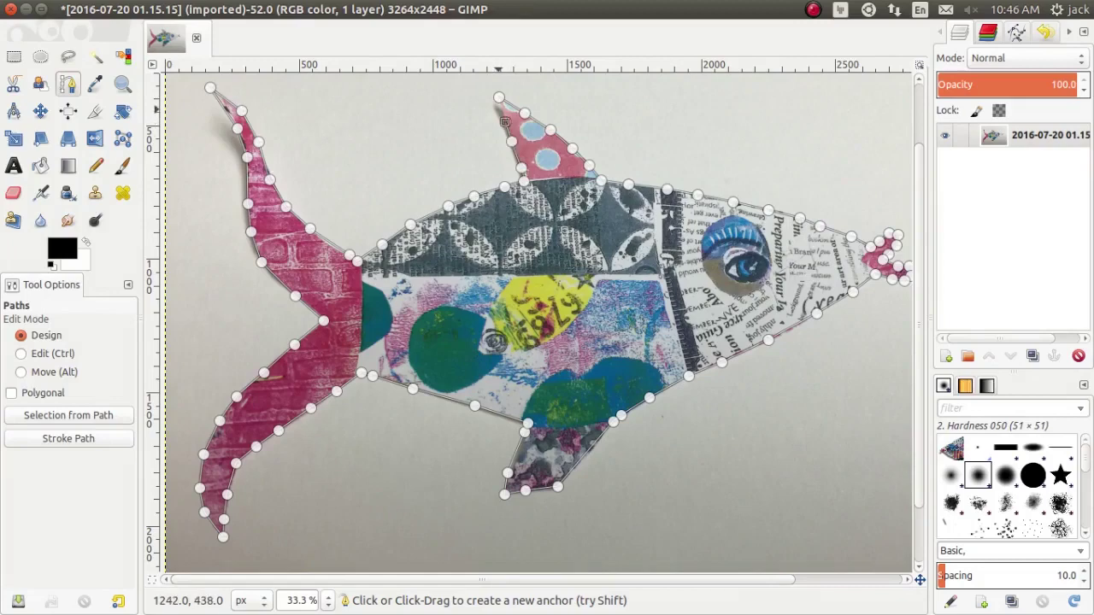
Convert the fish path into a selection
right_click(544, 165)
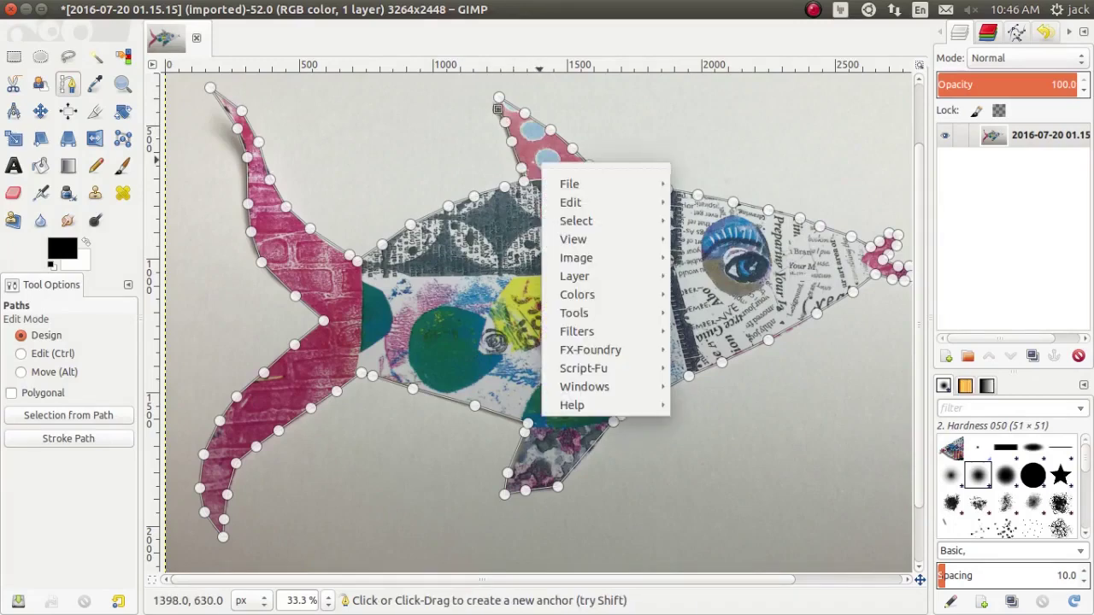
mouse_move(576, 221)
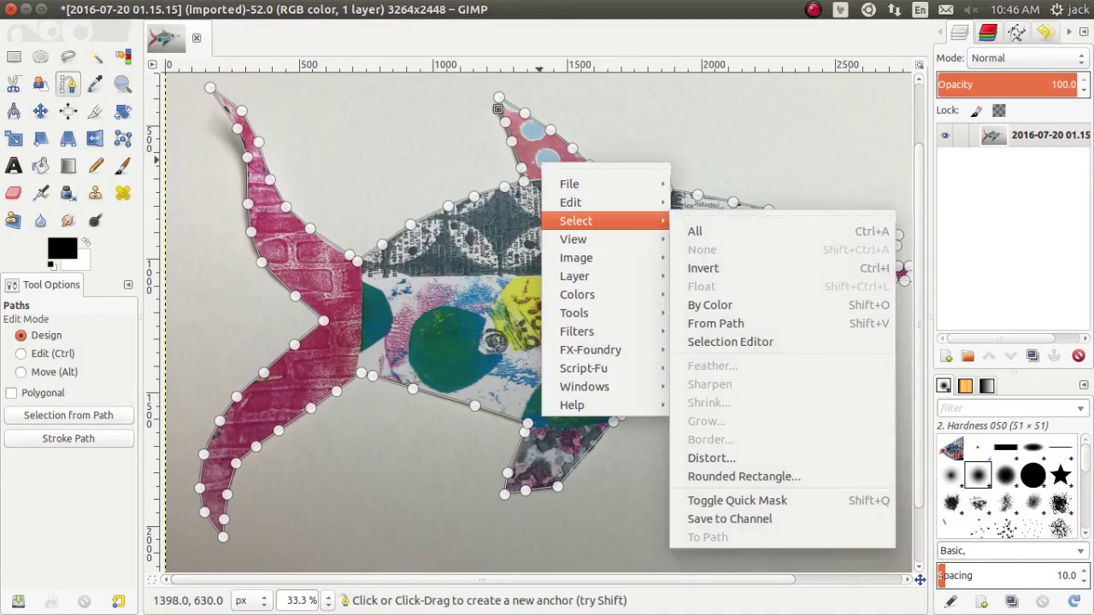
click(716, 323)
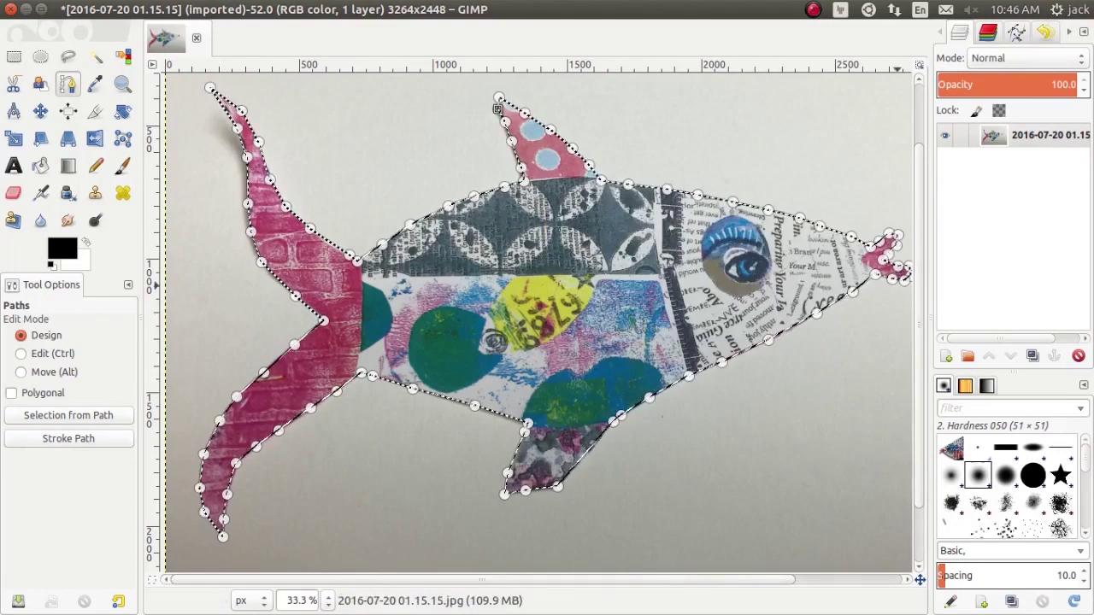
Add a new transparent layer and reload the fish path as the selection
right_click(1041, 135)
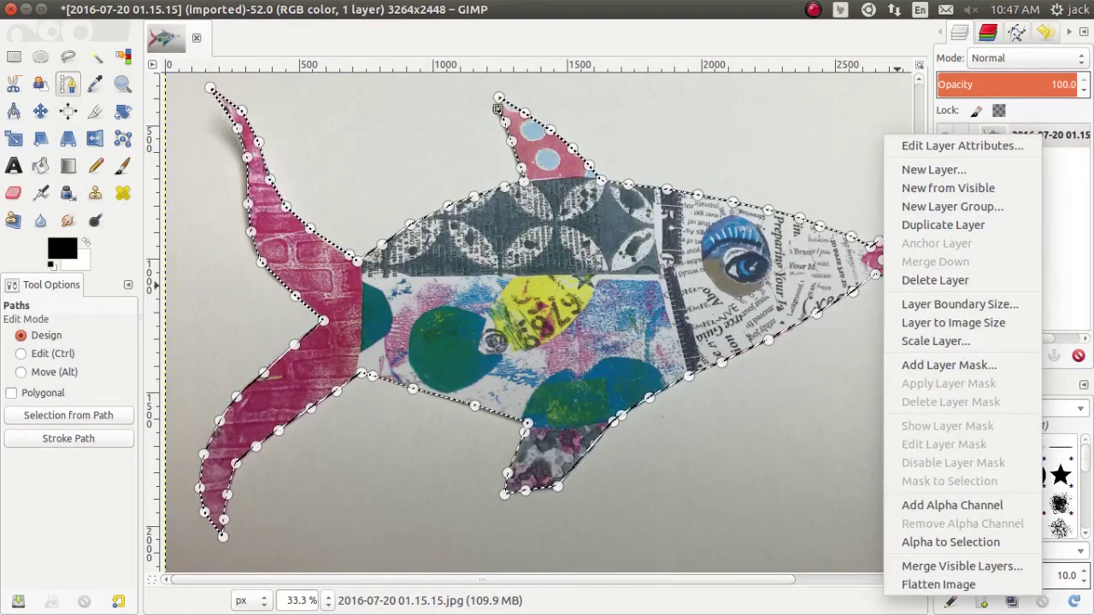
click(933, 169)
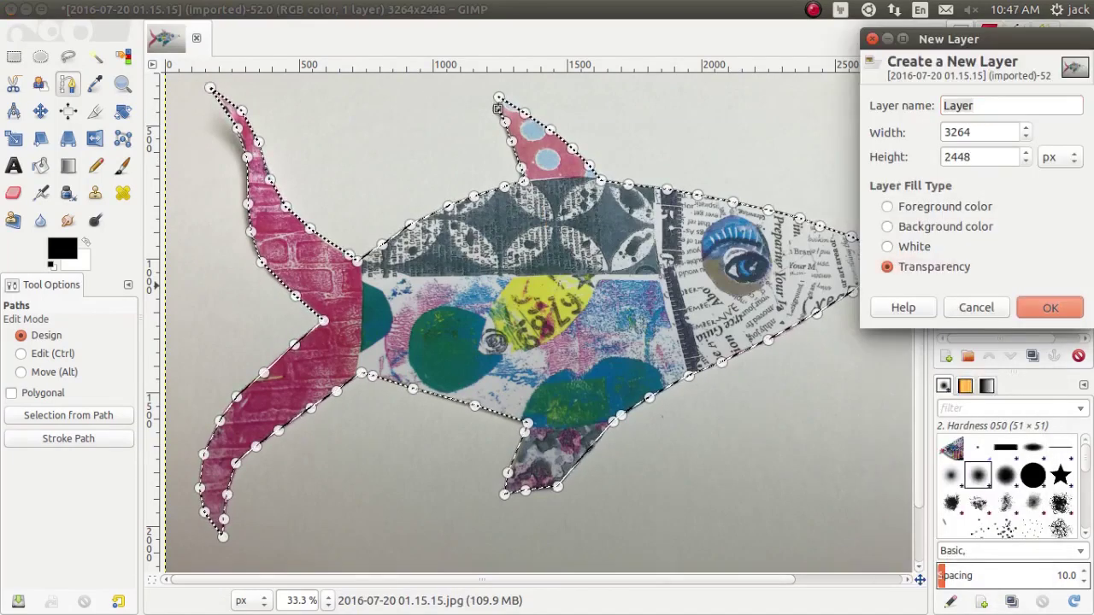
key(Return)
key(shift+v)
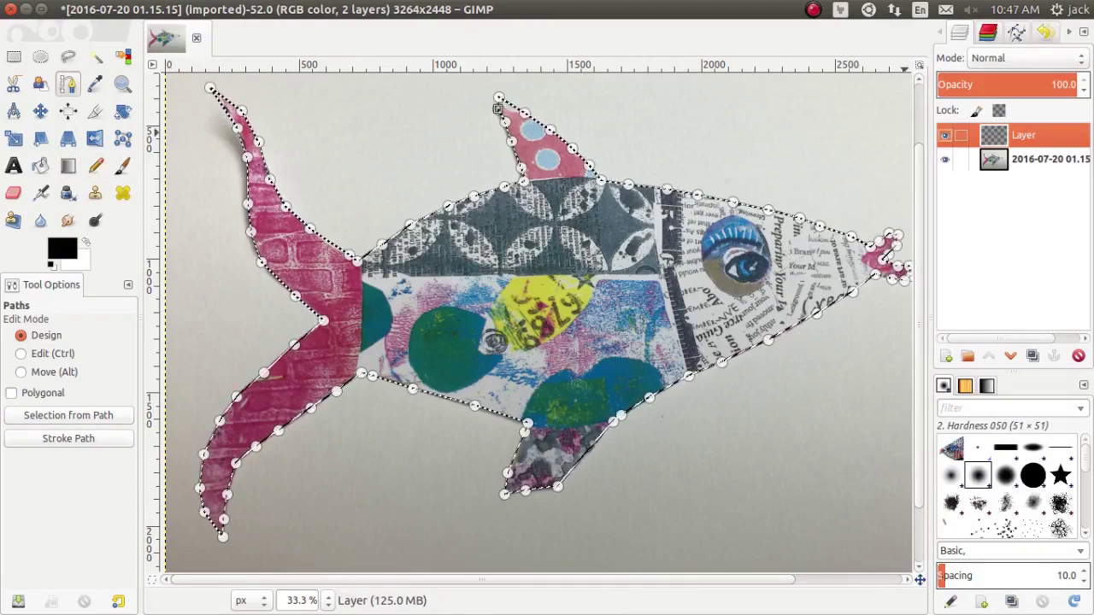
key(shift+b)
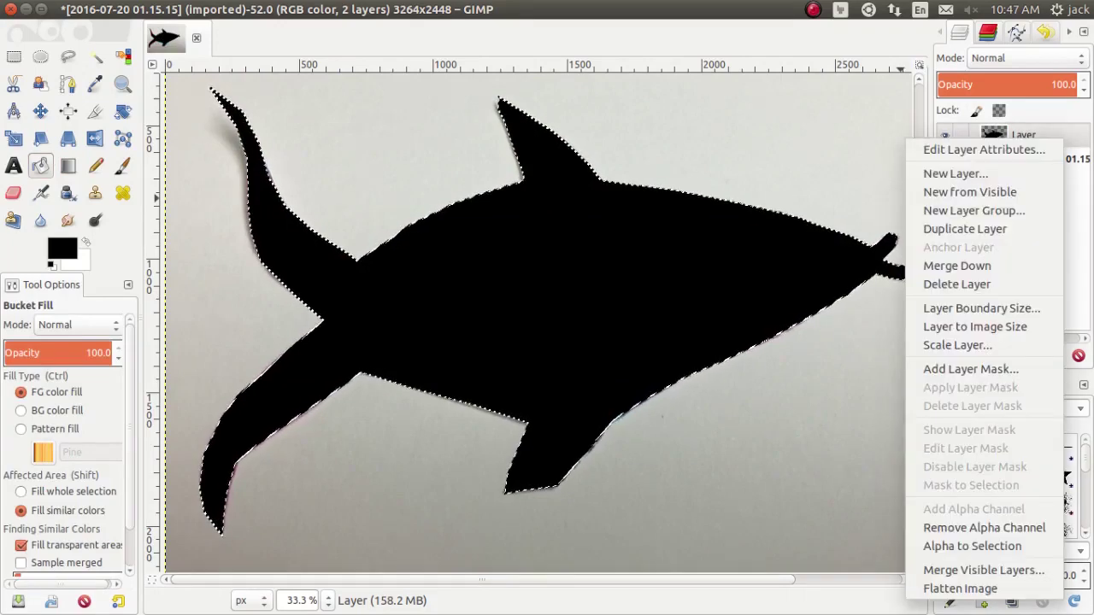
Add transparent Layer #1 on top and invert the selection to outside the fish
click(927, 174)
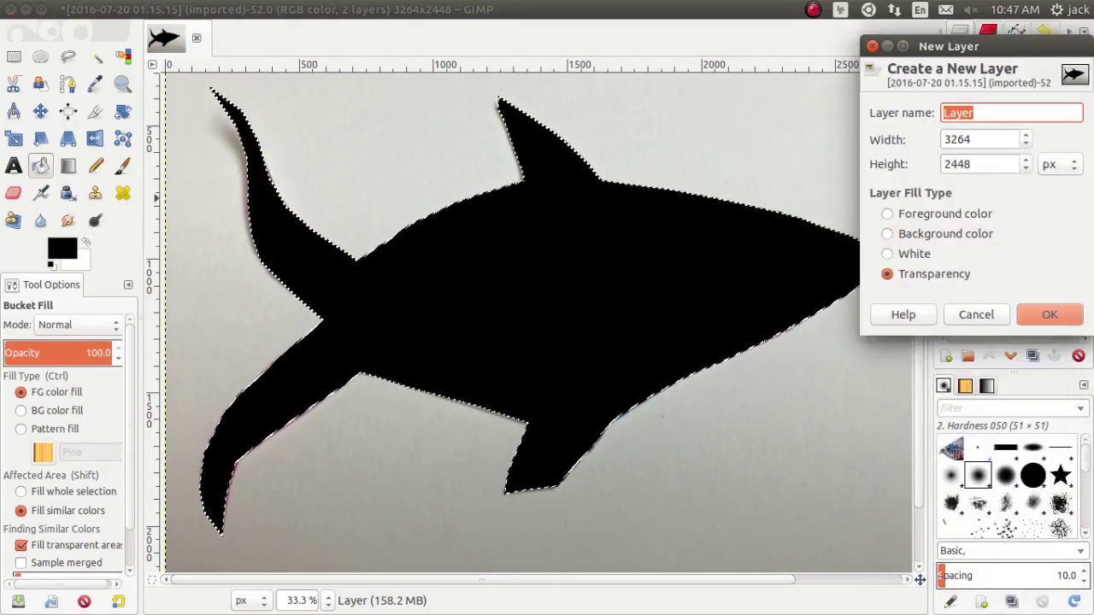
click(1050, 314)
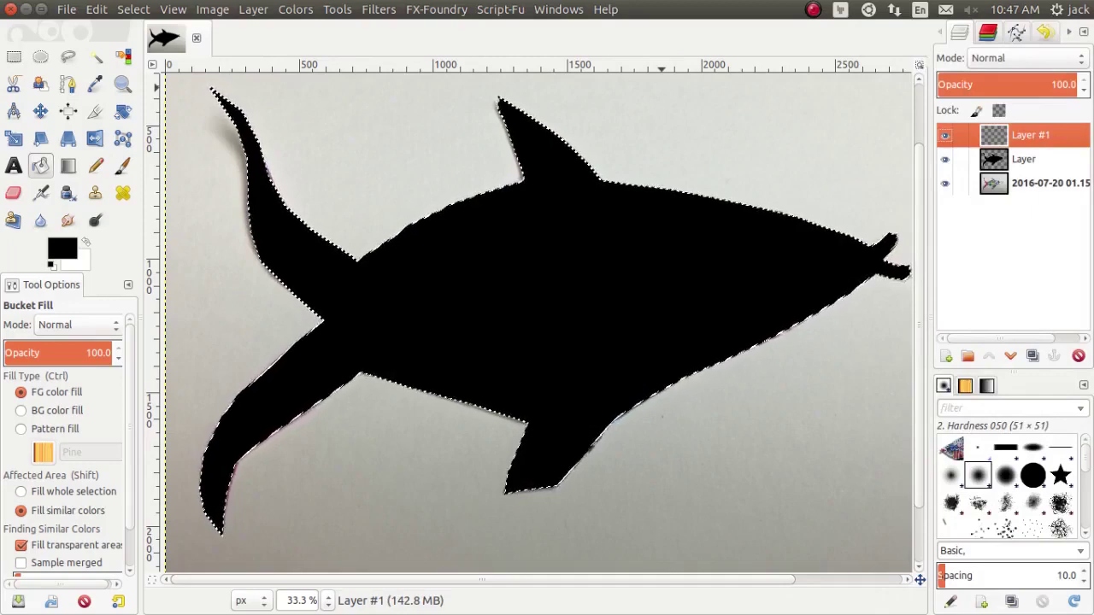
click(133, 9)
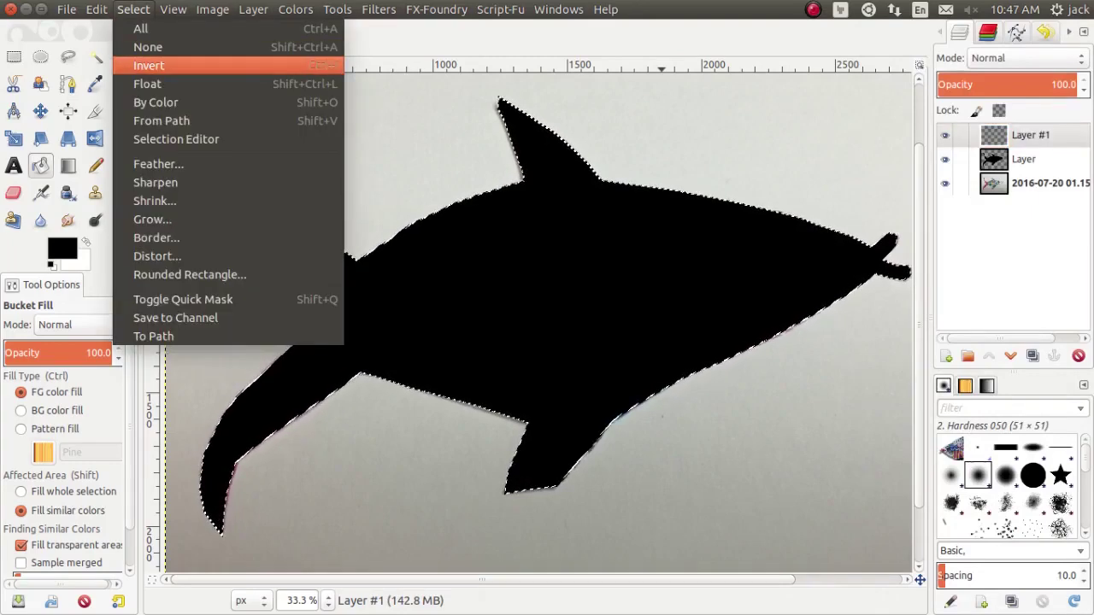
click(149, 65)
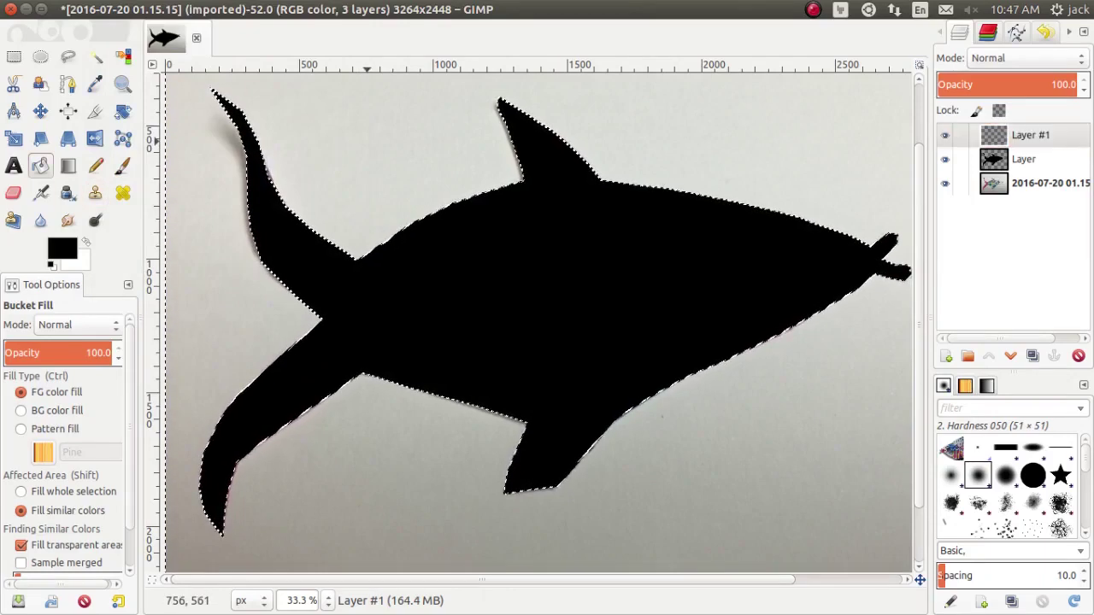
Fill everything outside the fish black on Layer #1, deselect, and hide both black layers
click(380, 145)
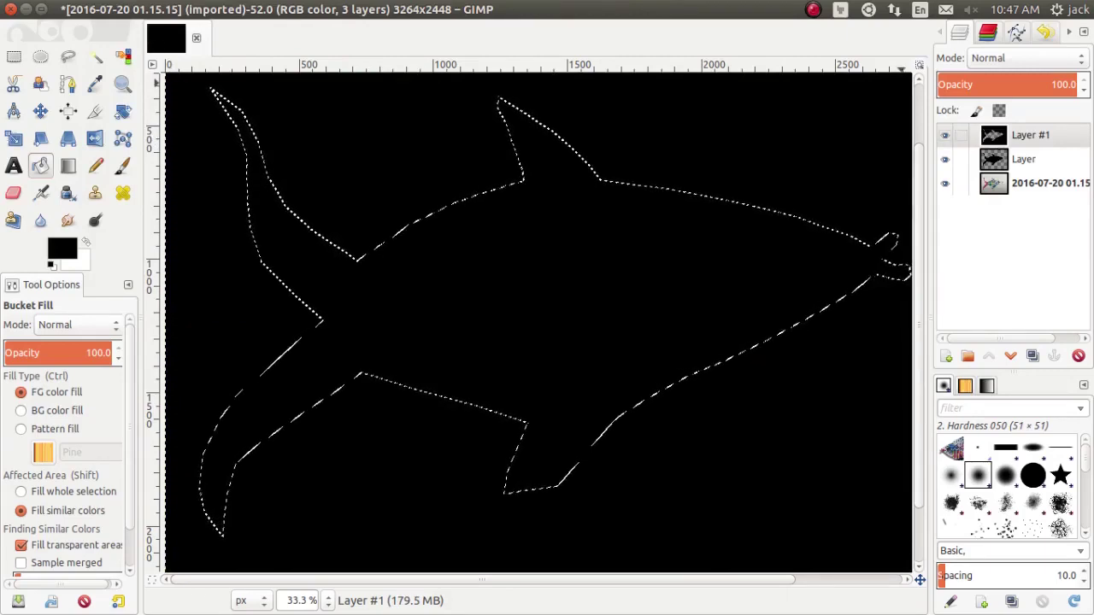
shift+click(945, 182)
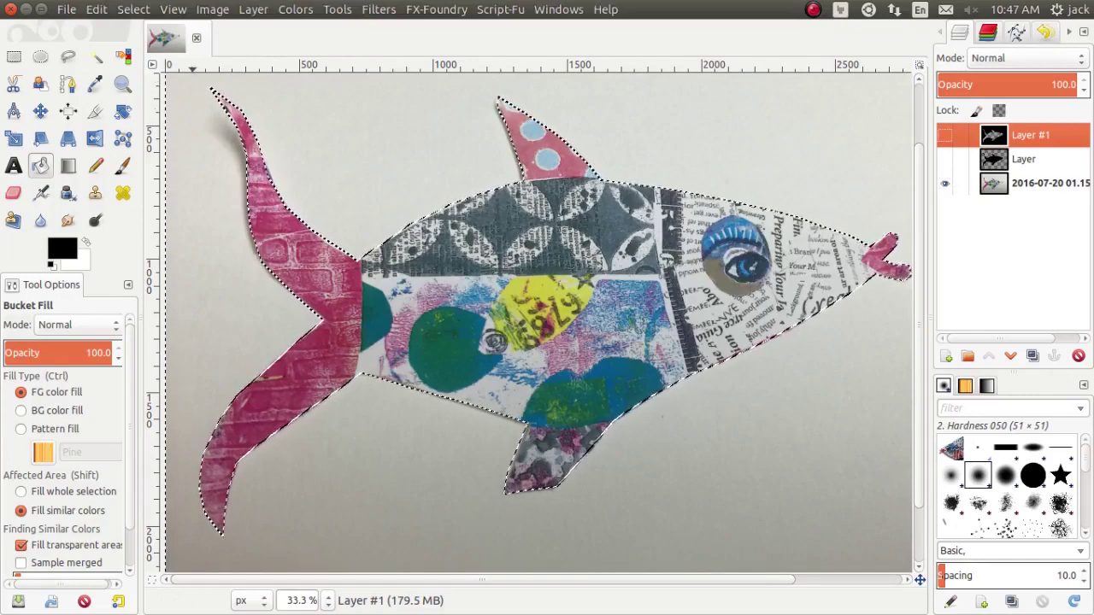
key(alt+s)
key(Down)
key(Down)
key(Up)
key(Return)
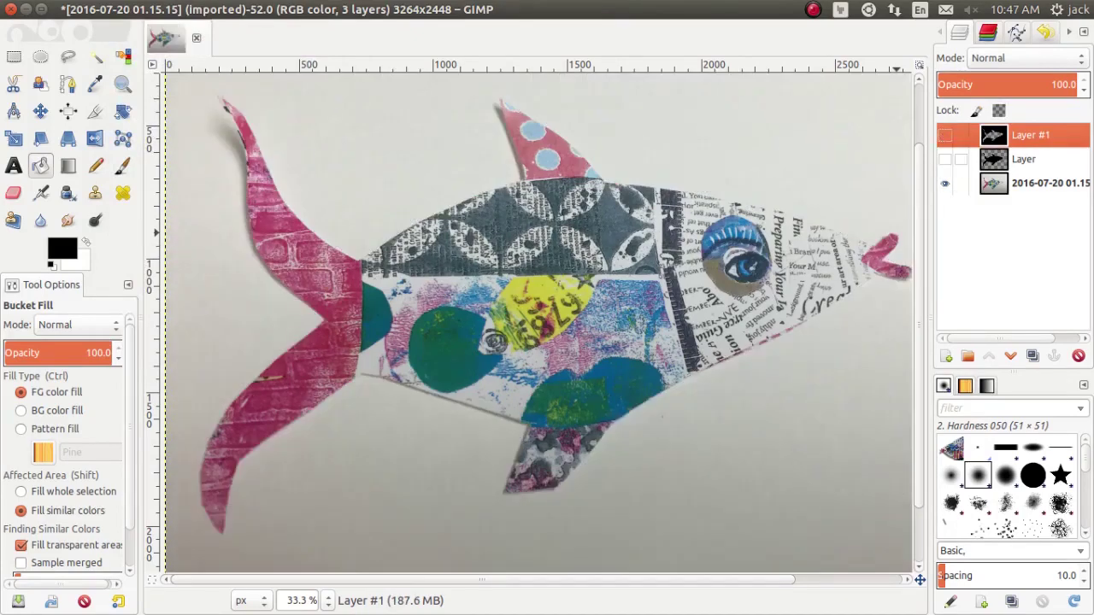
click(944, 159)
click(944, 159)
Add two new transparent layers, Layer #2 and Layer #3
right_click(1034, 183)
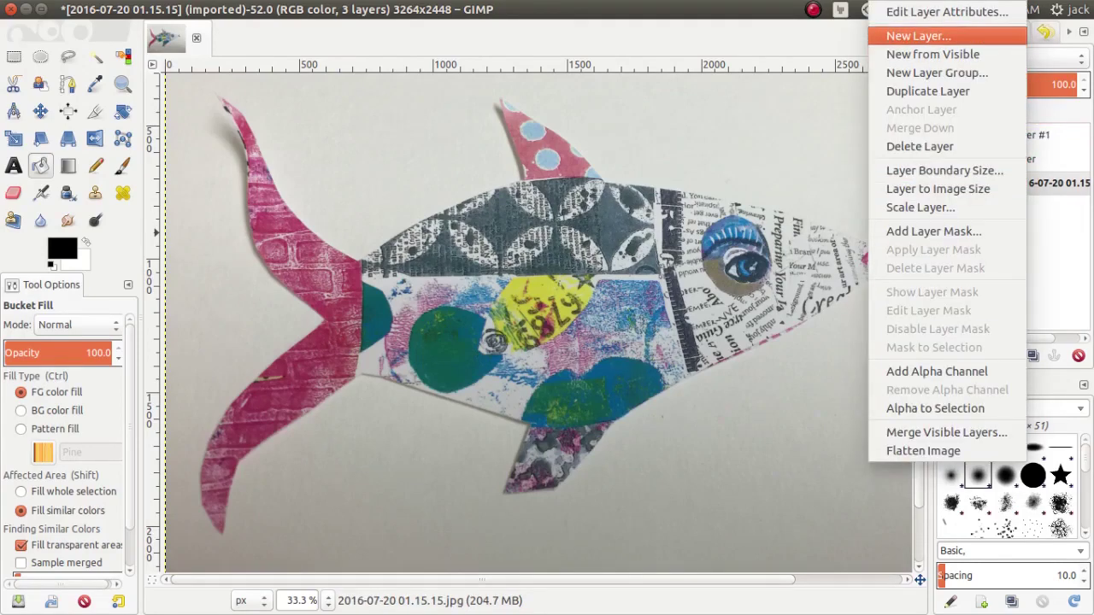
click(918, 36)
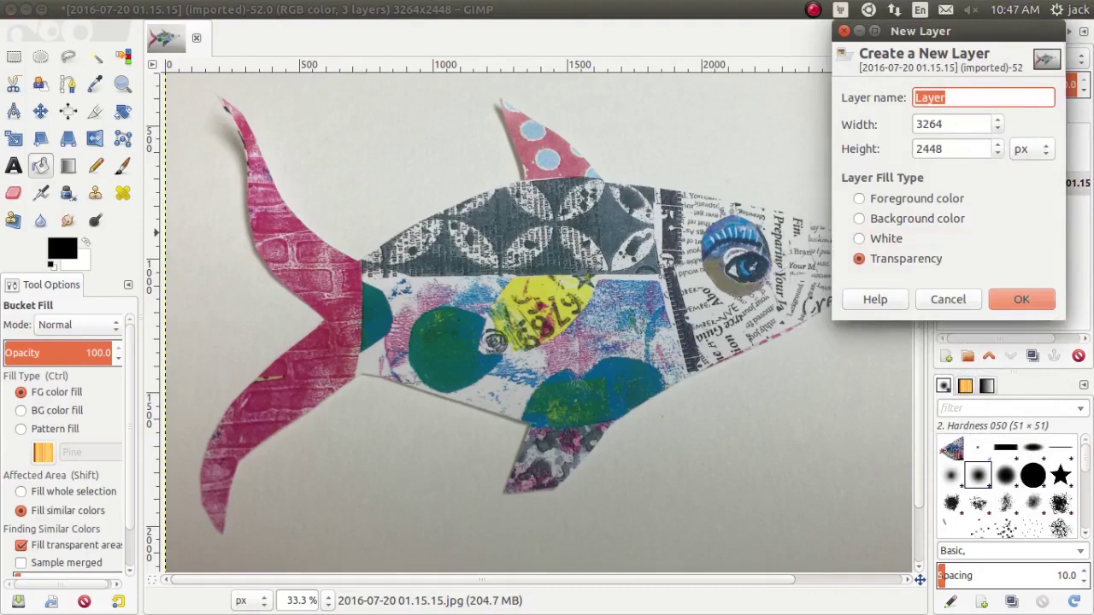
click(1013, 299)
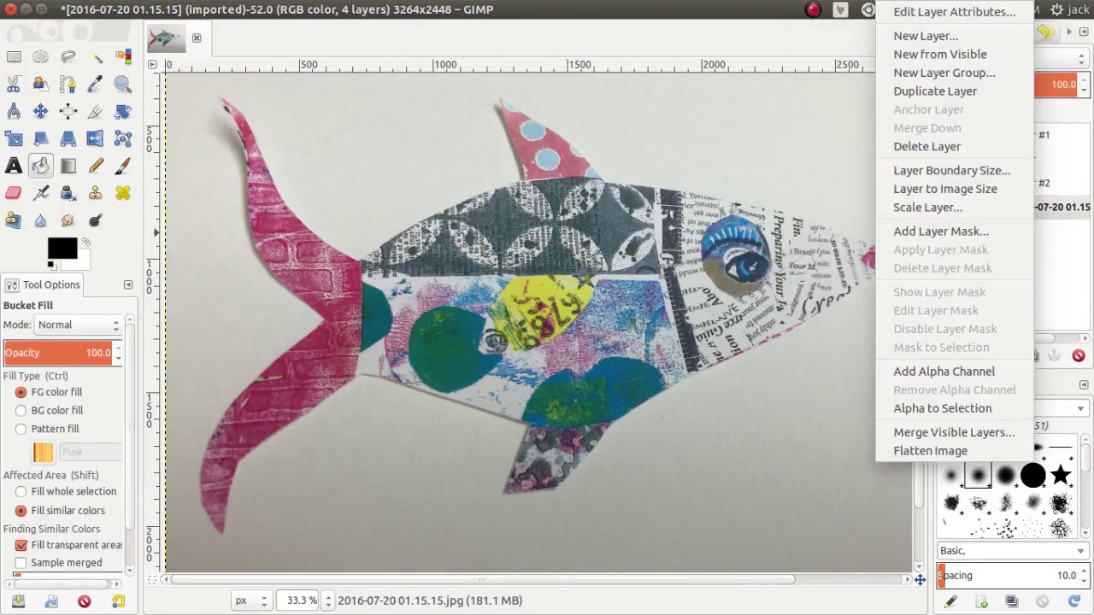
click(925, 35)
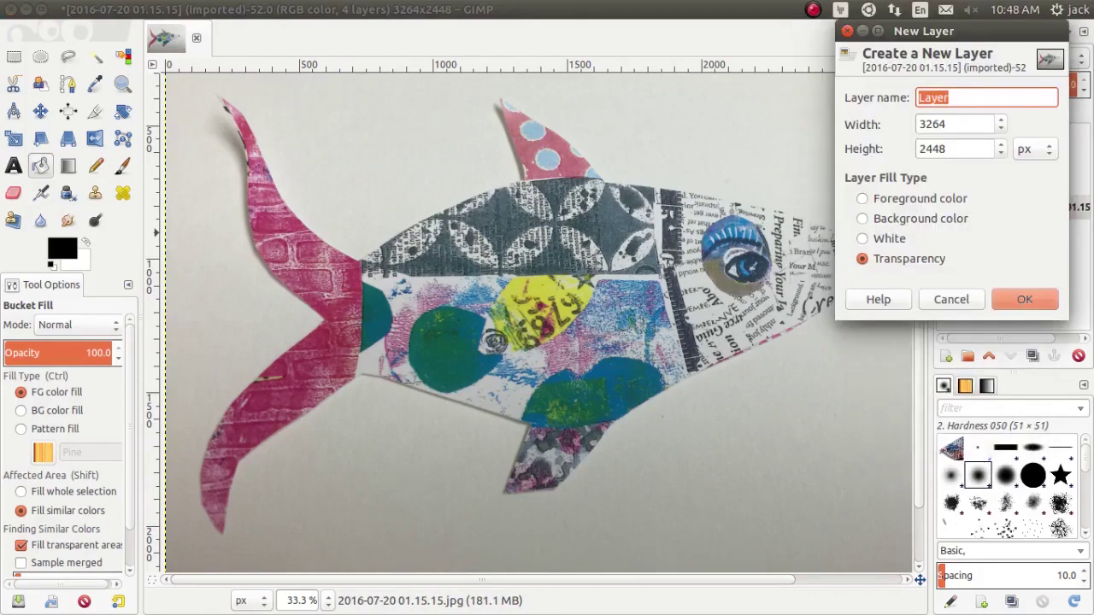
key(Return)
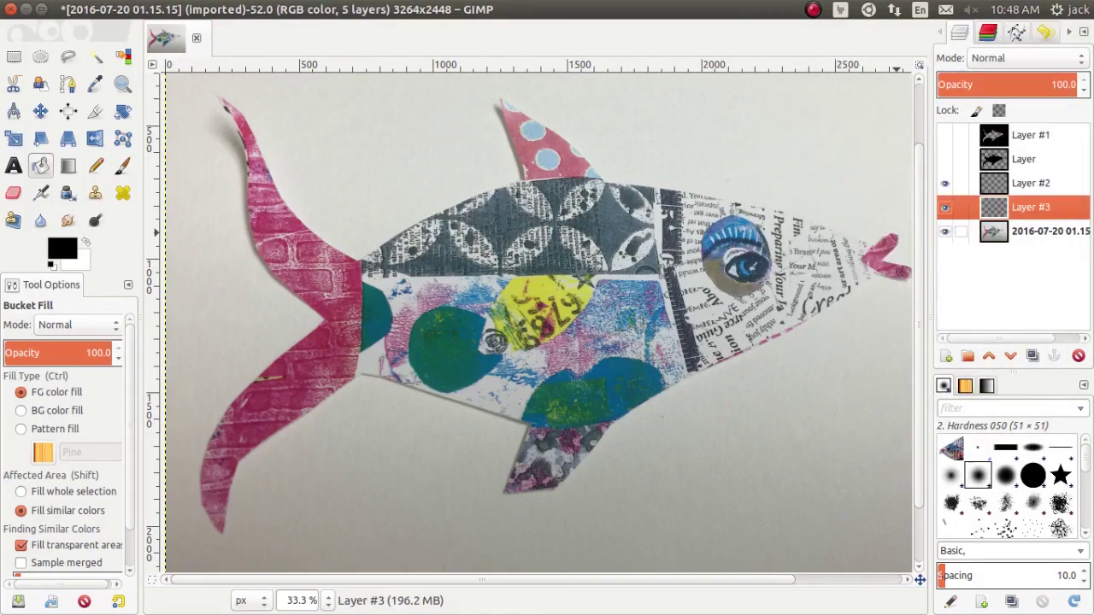
Duplicate the photo layer, move the copy above Layer #3 and merge it down
right_click(1034, 231)
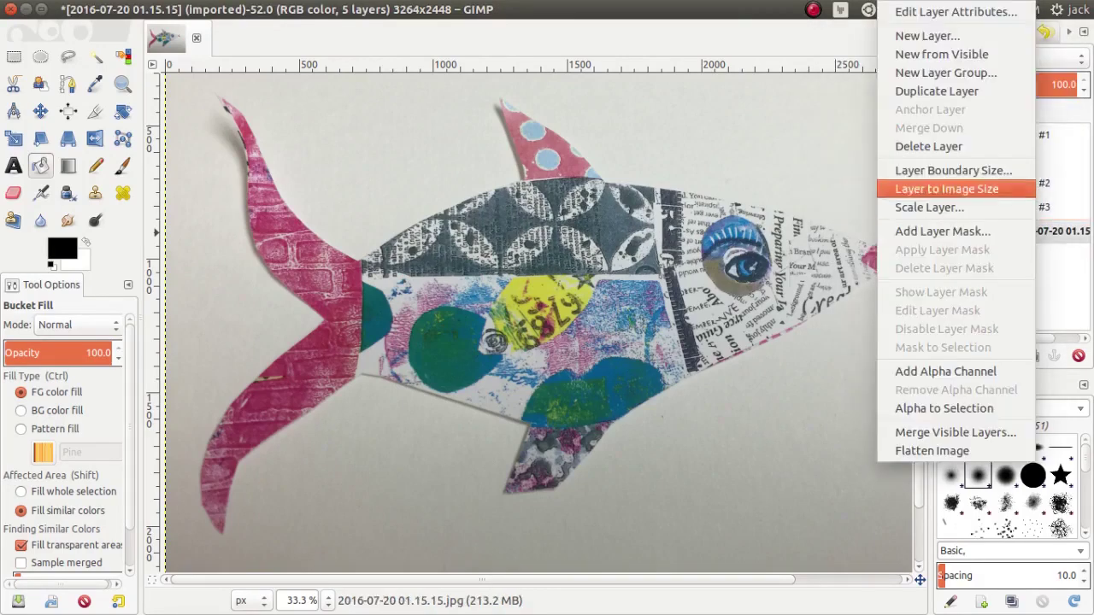
click(936, 91)
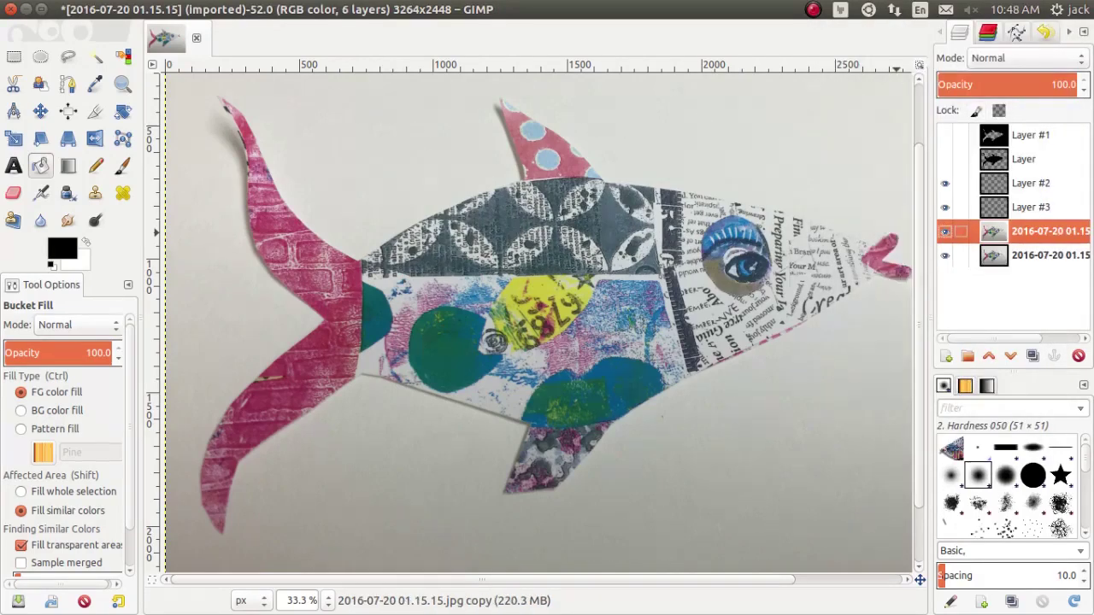
drag(1060, 231, 1068, 202)
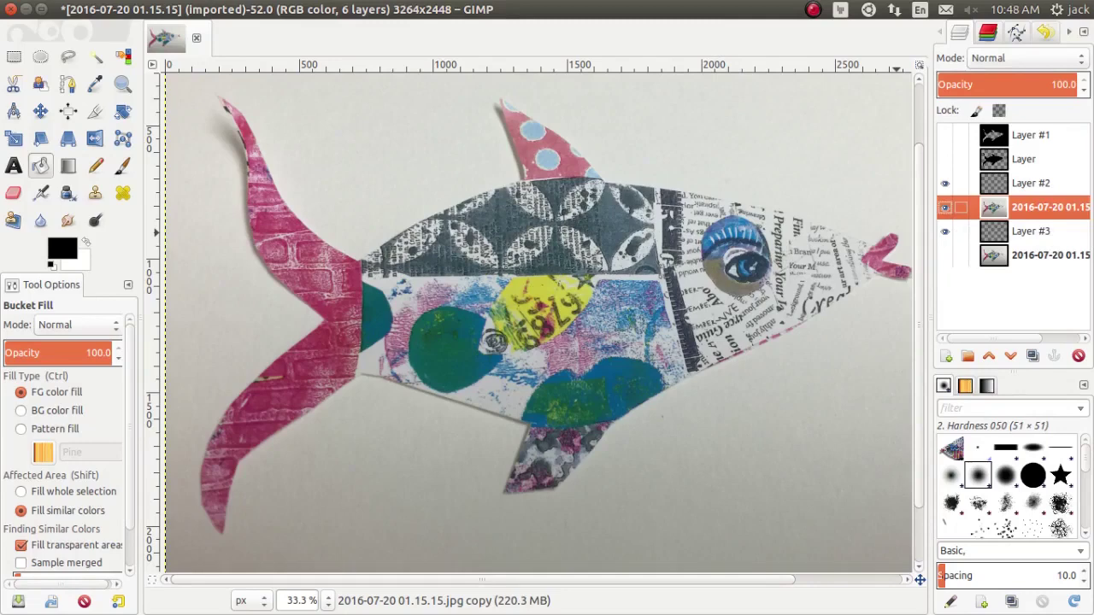
right_click(1022, 207)
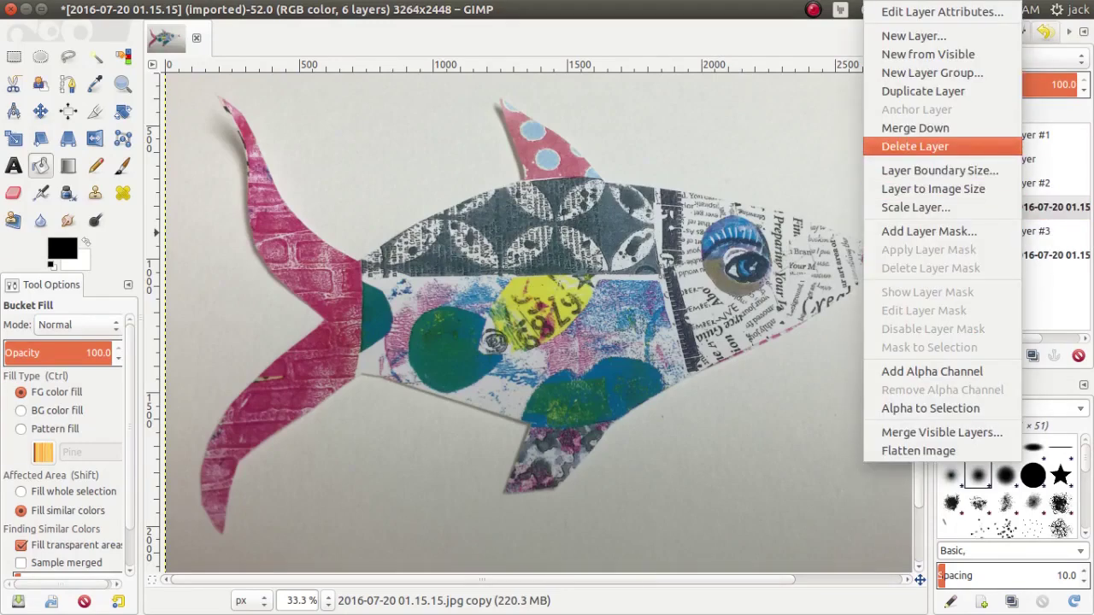
click(914, 127)
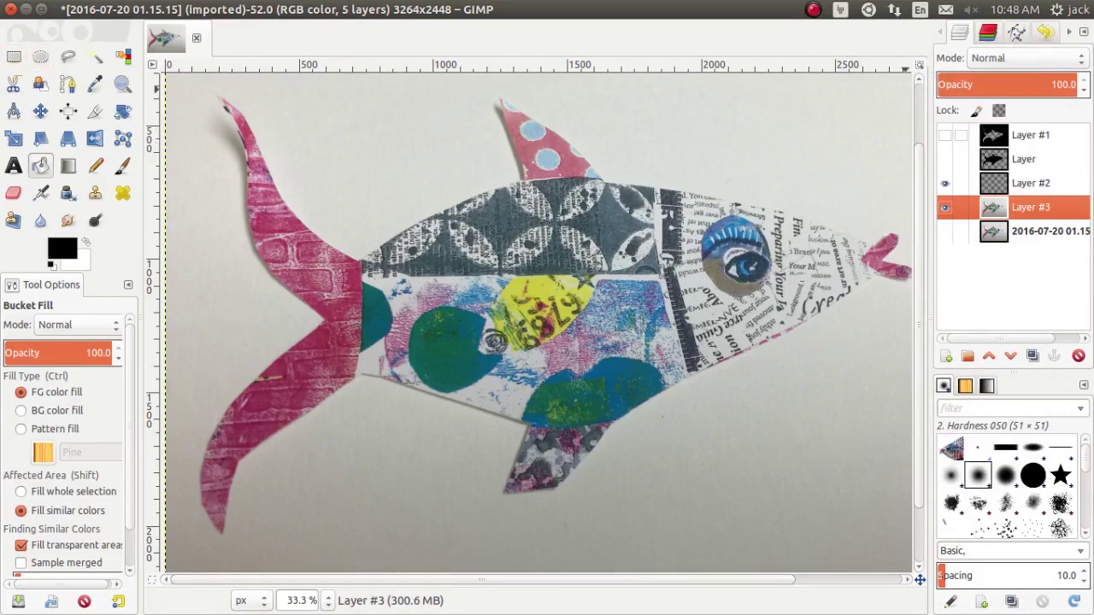
Select the black area surrounding the fish on Layer #1 by colour
click(1030, 135)
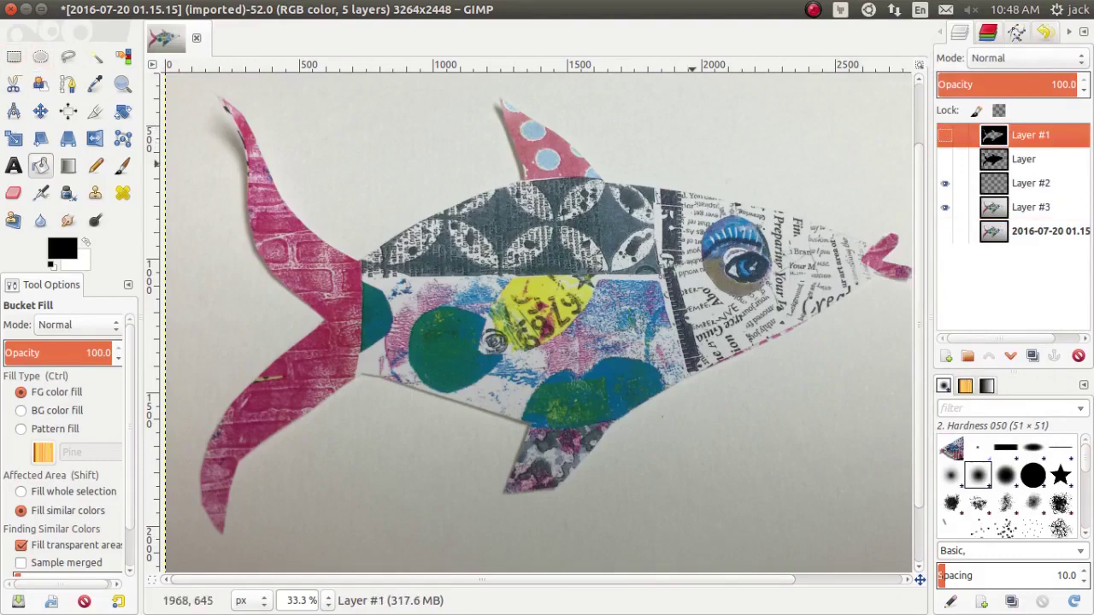
click(945, 135)
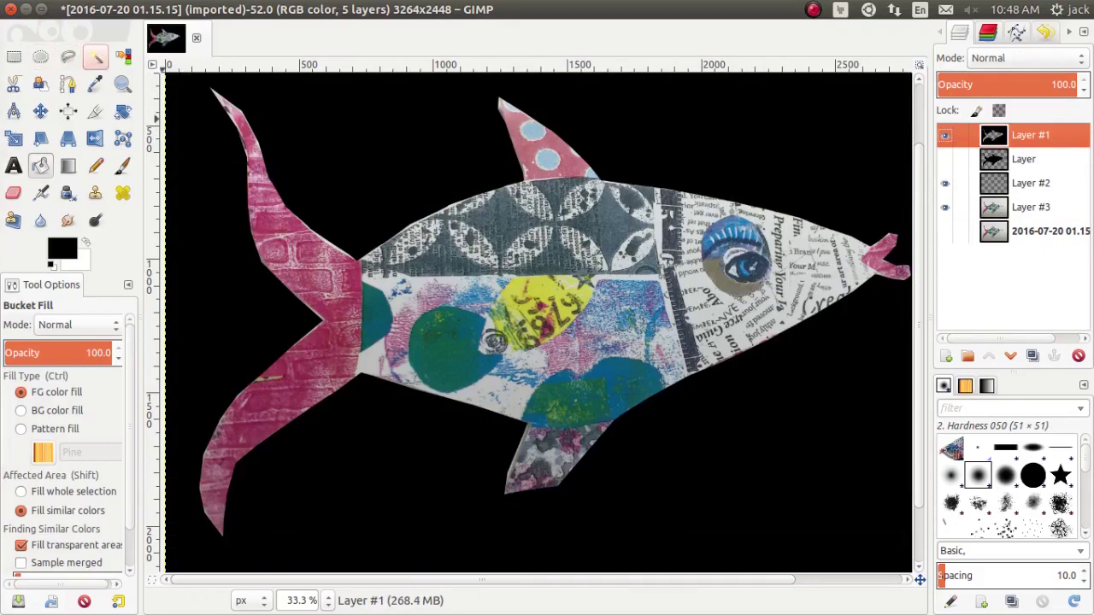
click(96, 57)
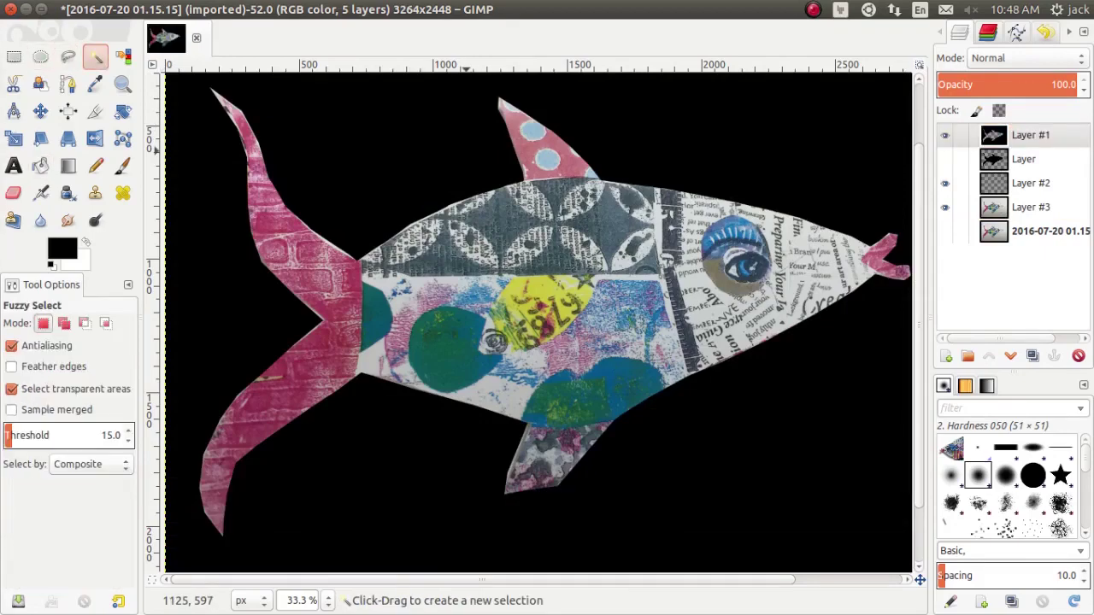
click(466, 150)
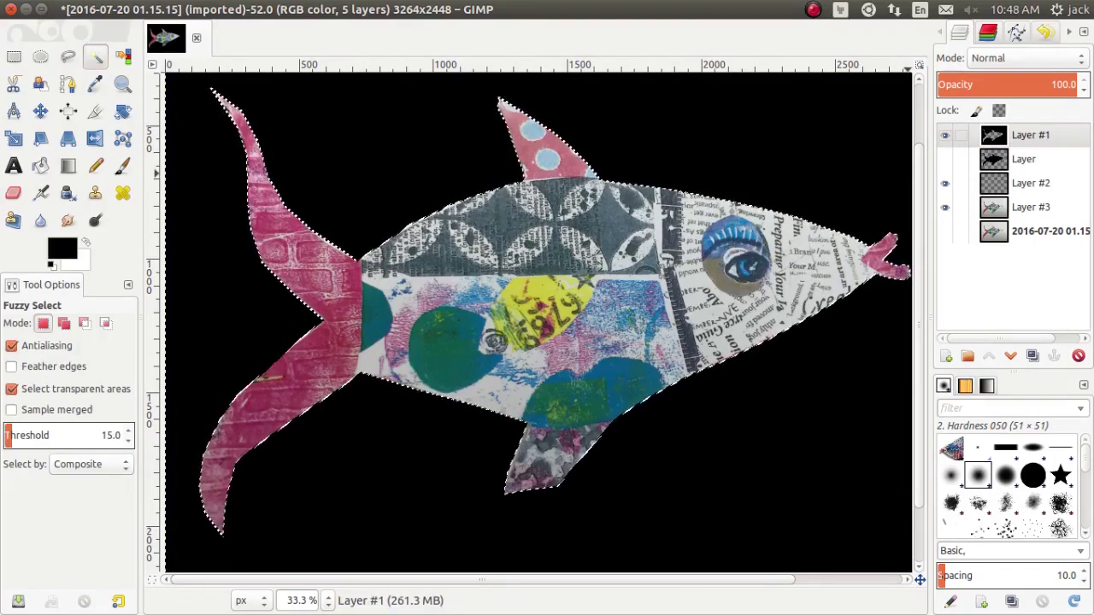
Delete that area from Layer #3, select none, and show Layer #1 again
click(944, 135)
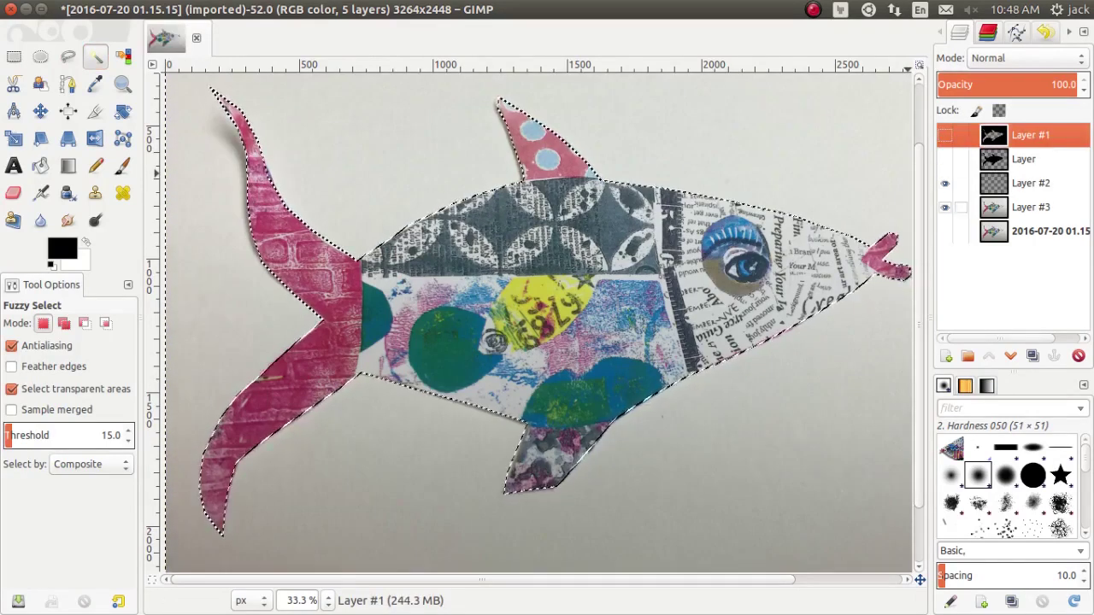
click(1030, 207)
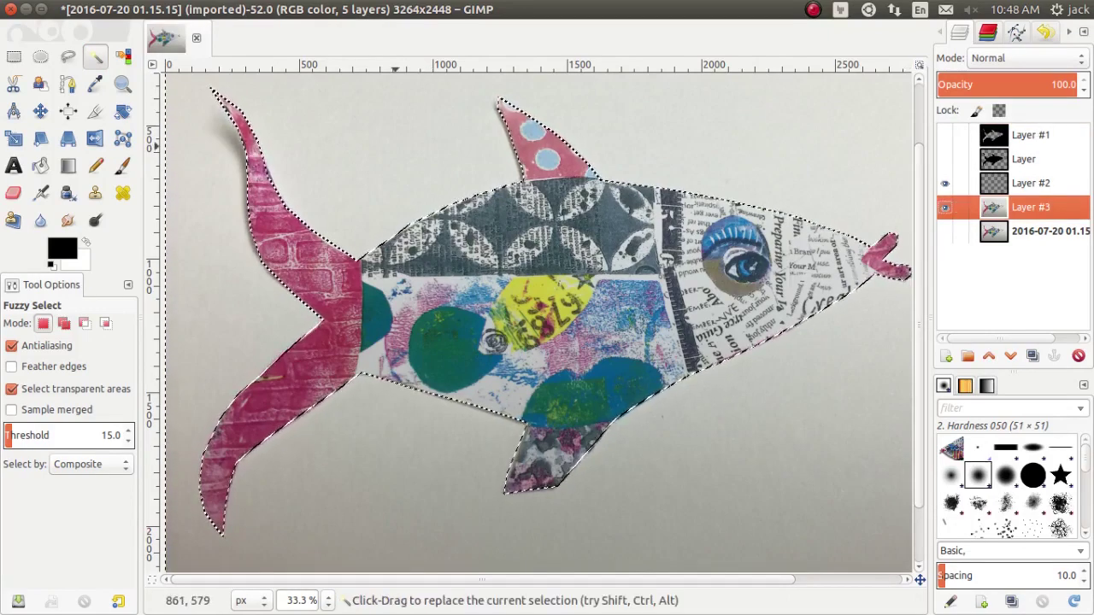
key(Delete)
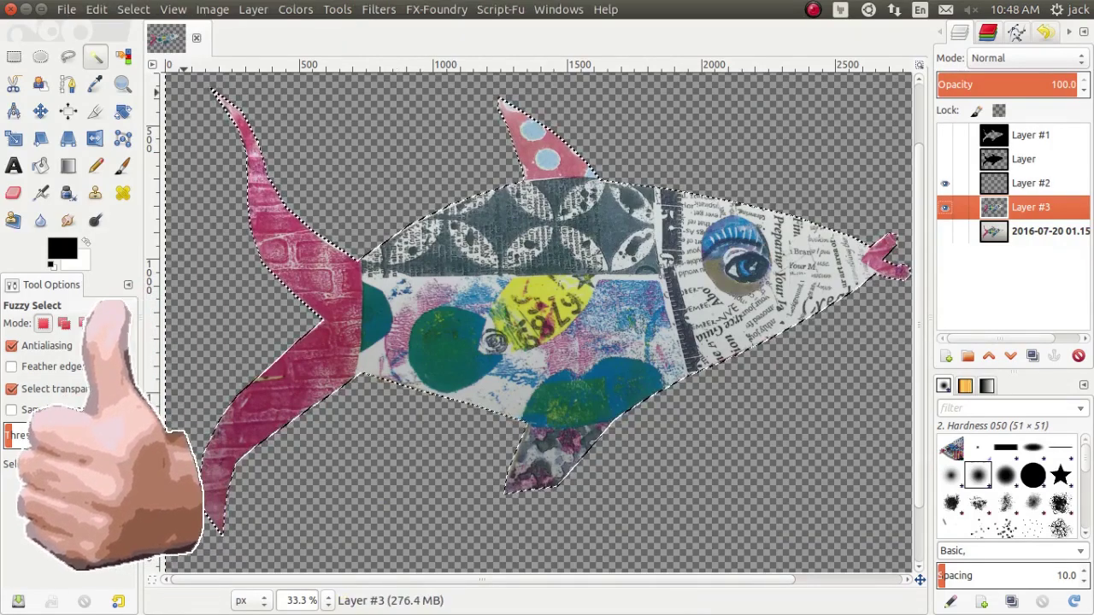
click(134, 10)
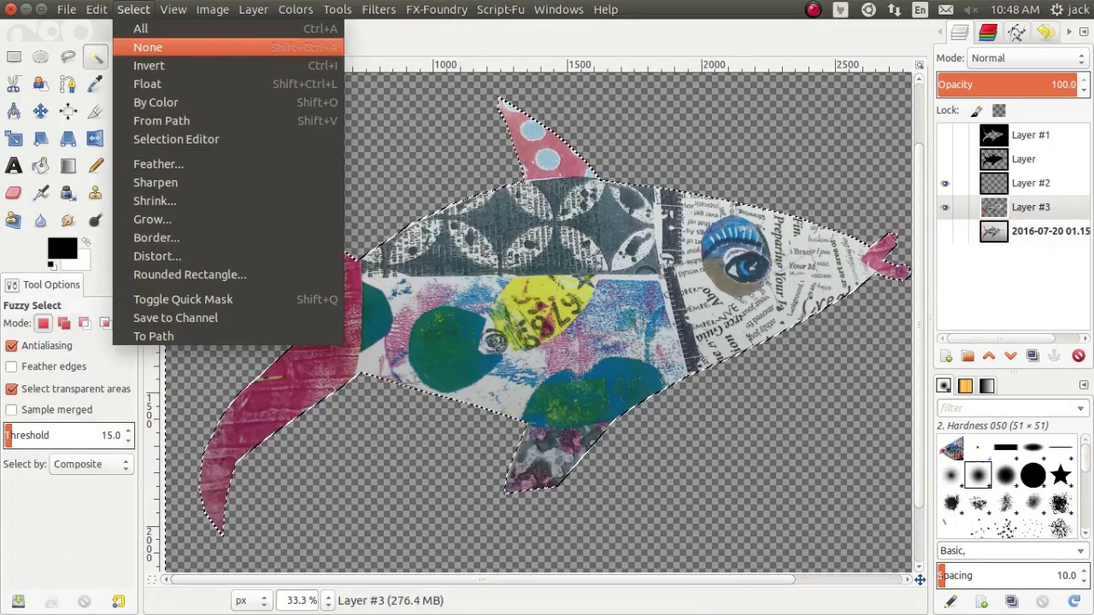
click(147, 47)
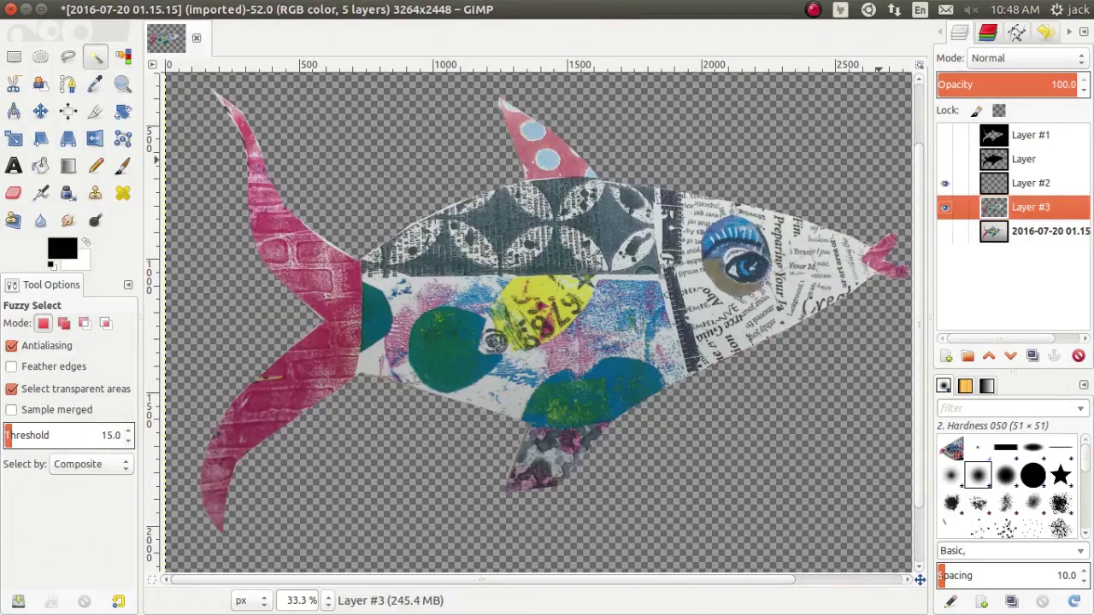
click(944, 135)
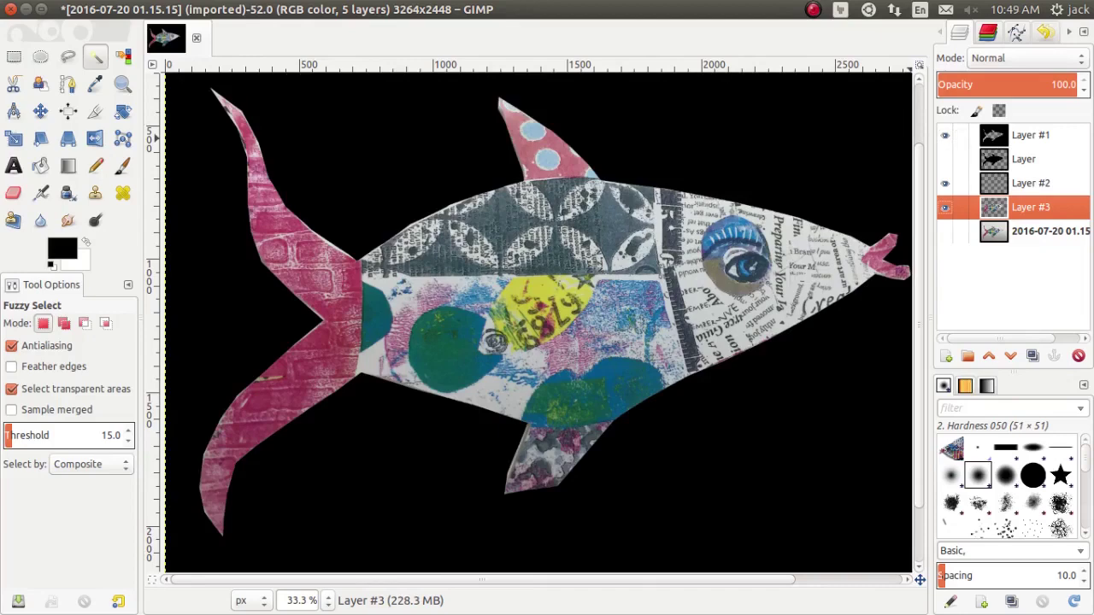
Blur Layer #1 with a 72 px Gaussian Blur
mouse_move(324, 9)
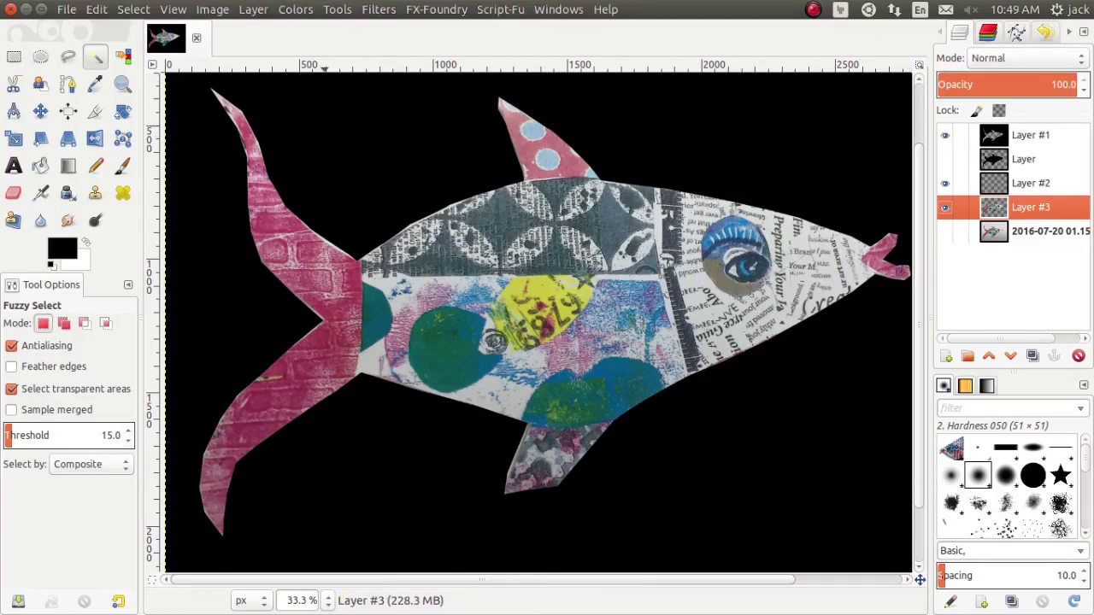
click(379, 9)
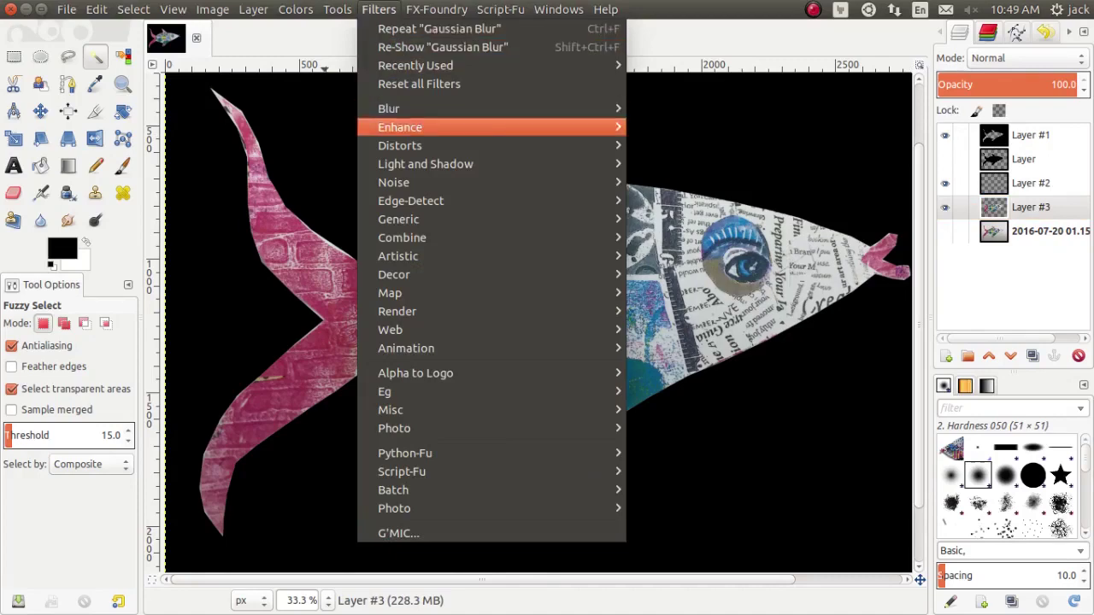
mouse_move(427, 109)
click(686, 145)
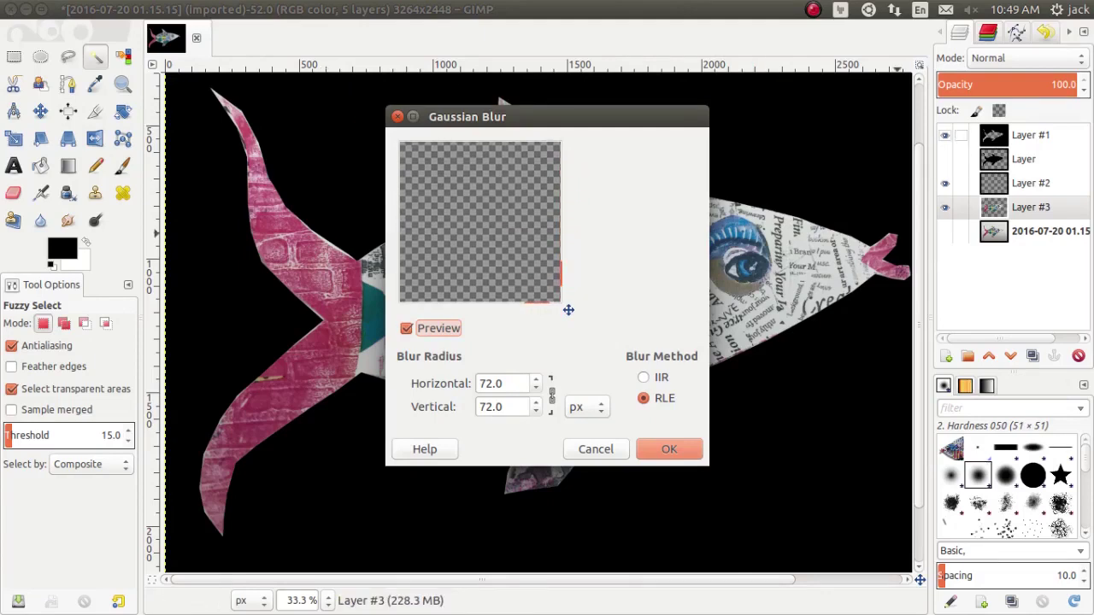
double_click(1029, 135)
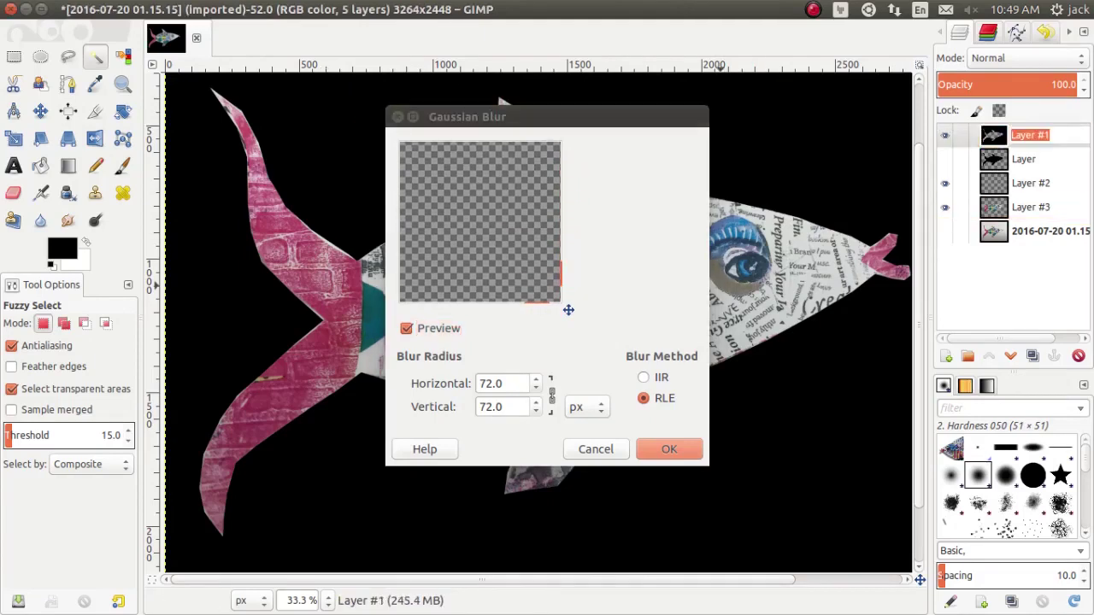
click(568, 309)
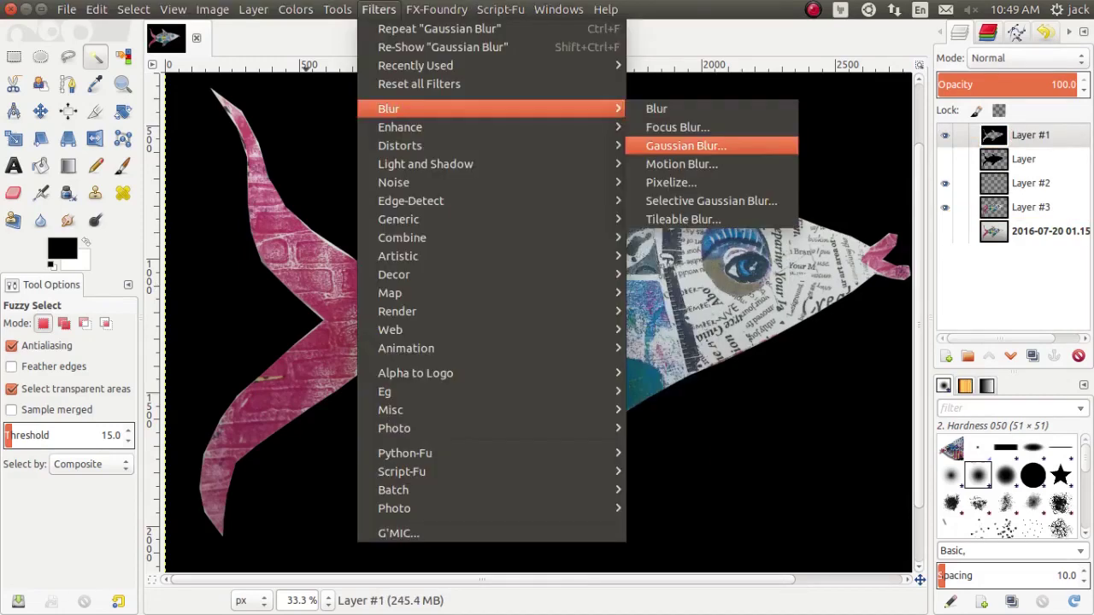
key(Return)
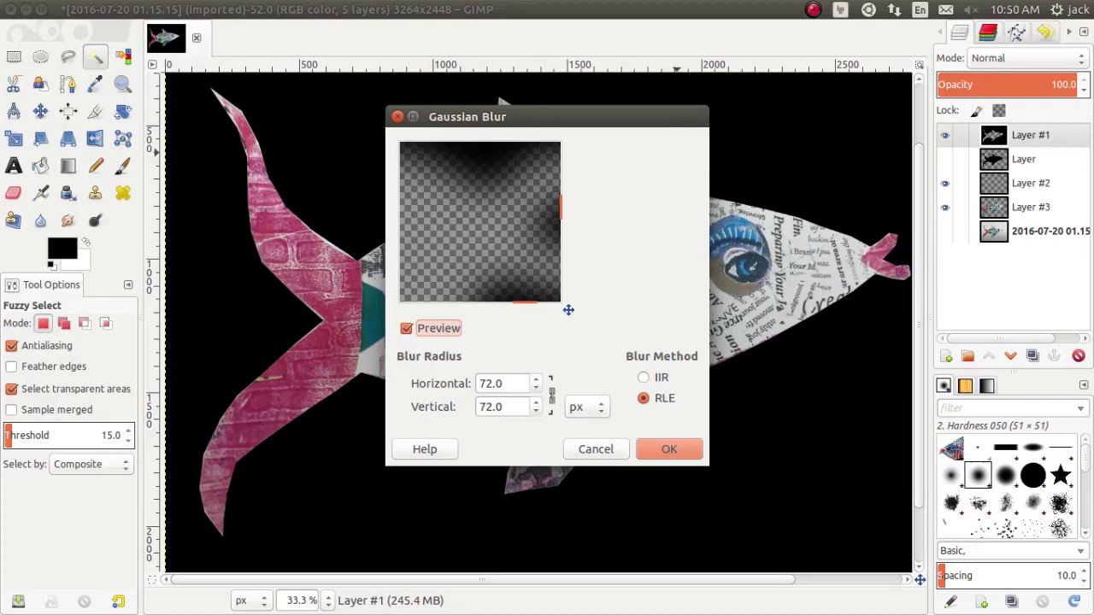
key(Return)
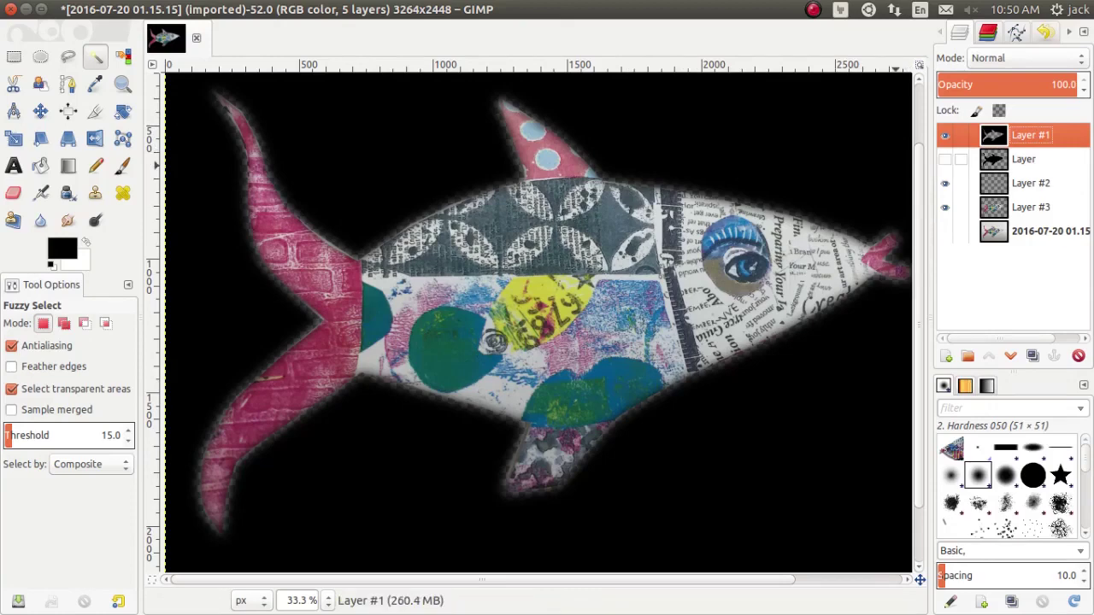
Fuzzy-select the fish on the silhouette layer and invert to select everything outside it
click(944, 159)
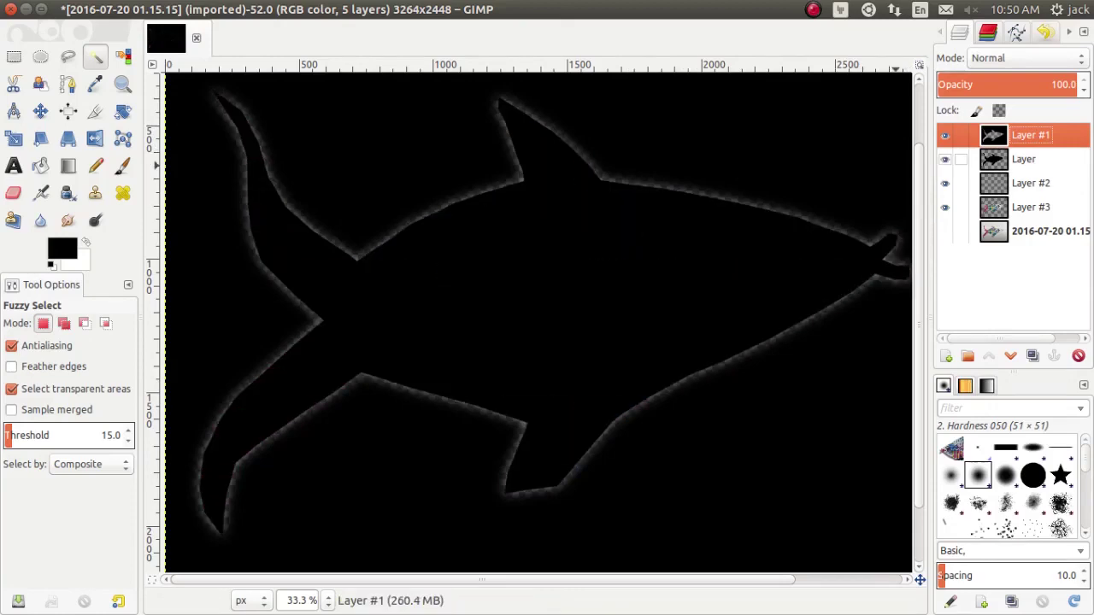
click(1024, 159)
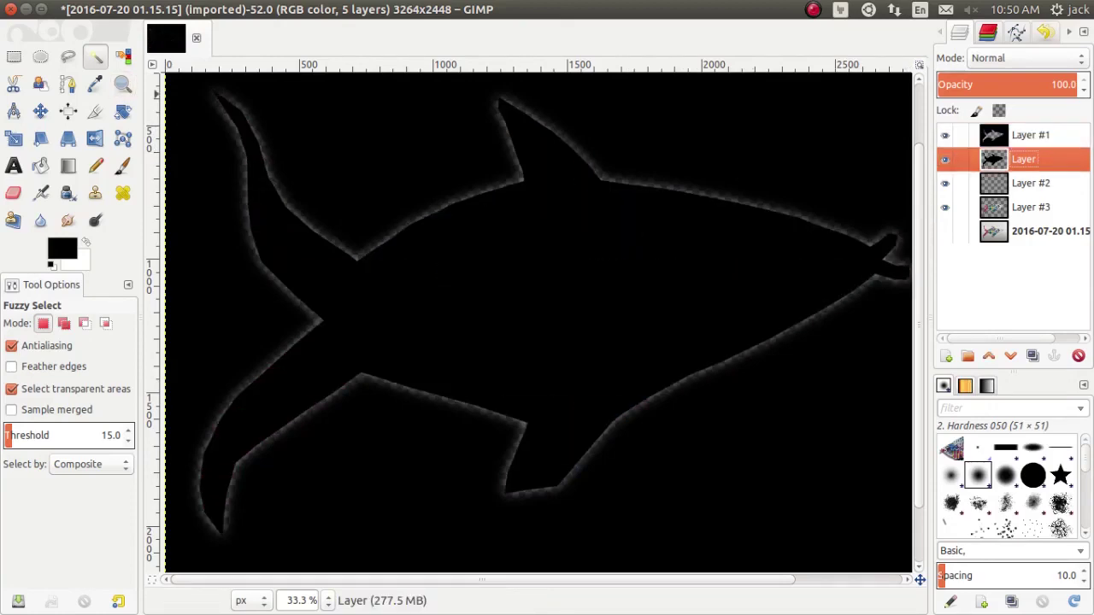
click(95, 56)
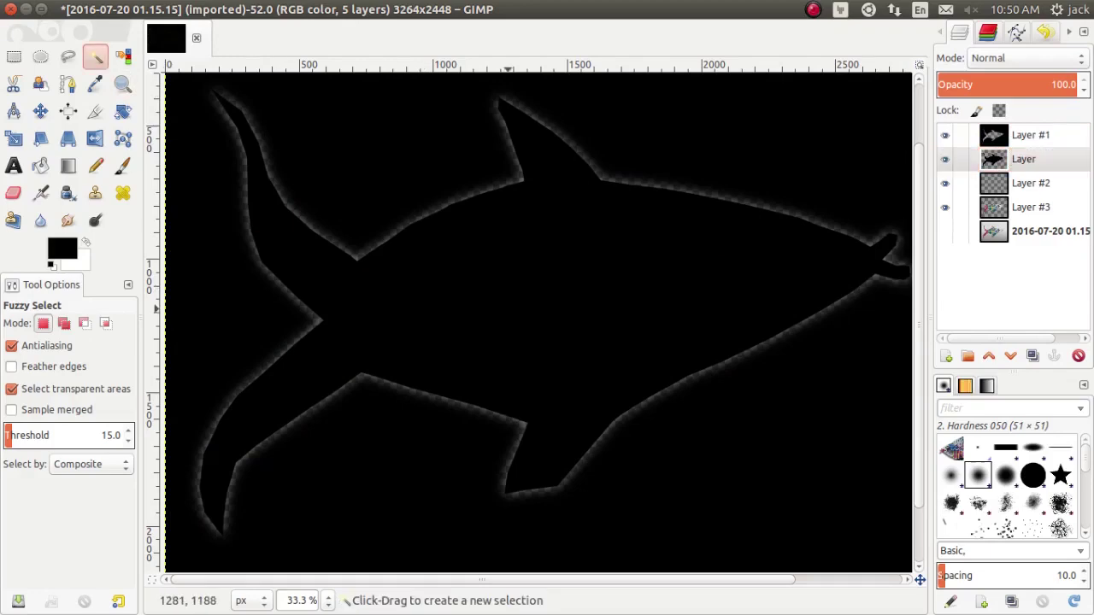
click(508, 309)
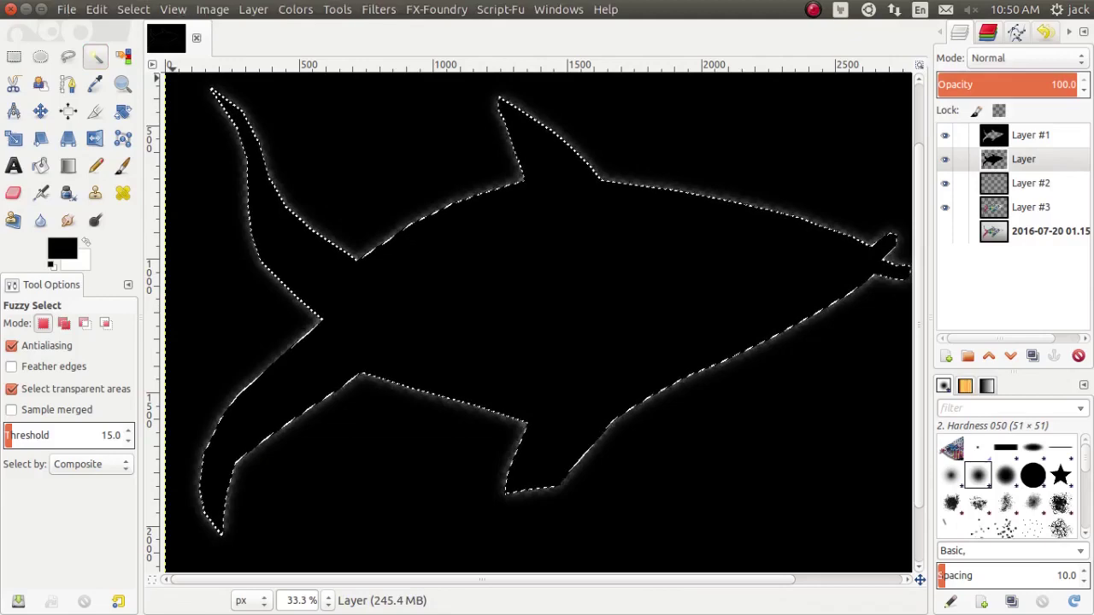
click(133, 9)
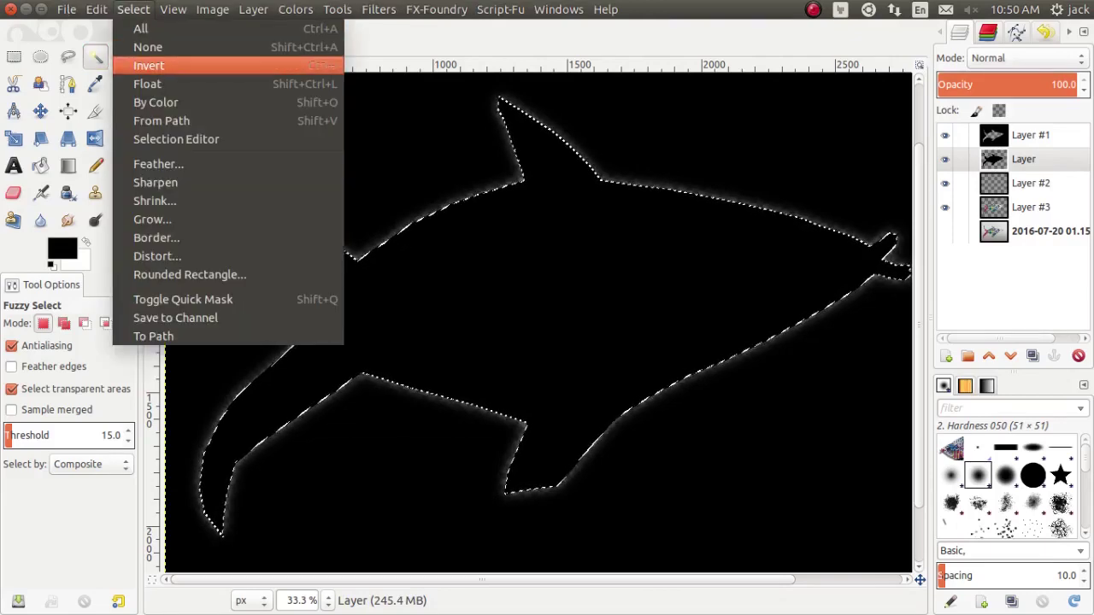
click(149, 65)
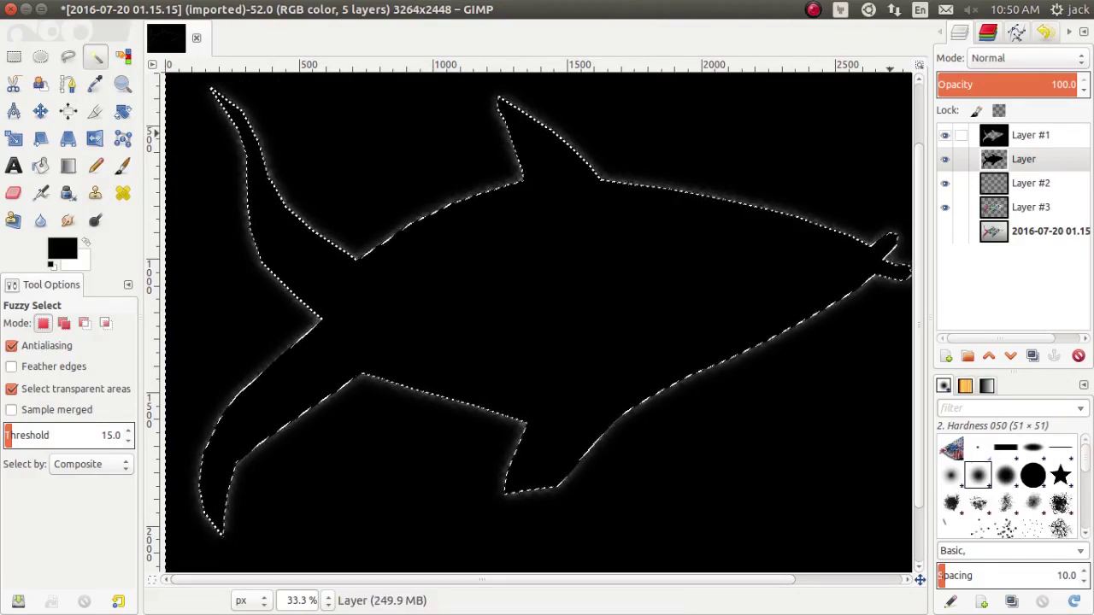
Clear the selected black from Layer #1, then select none, leaving only the shadow
click(1030, 135)
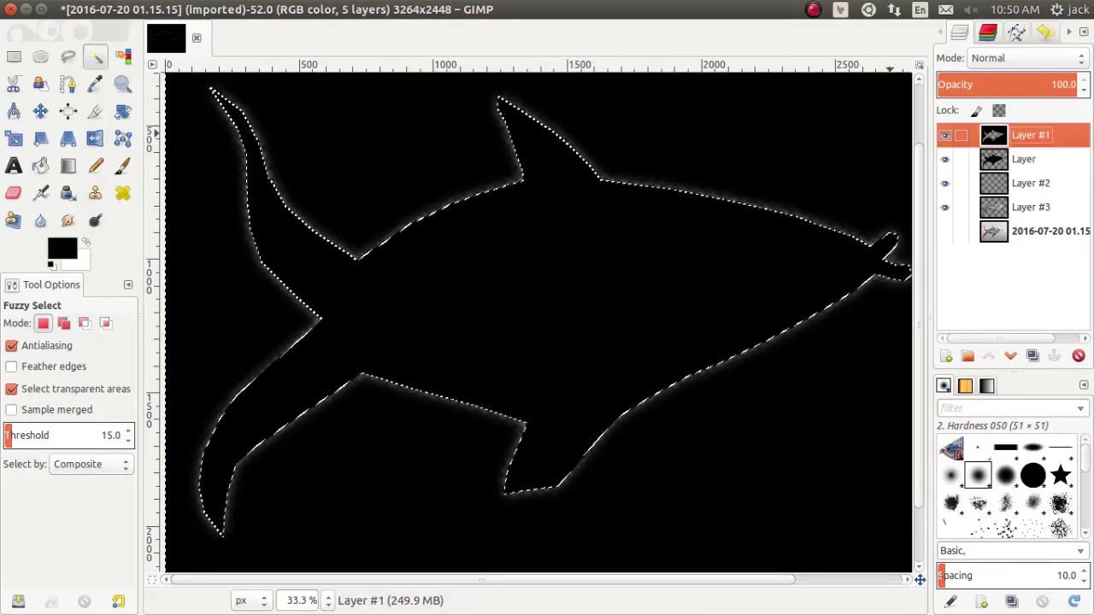
key(Delete)
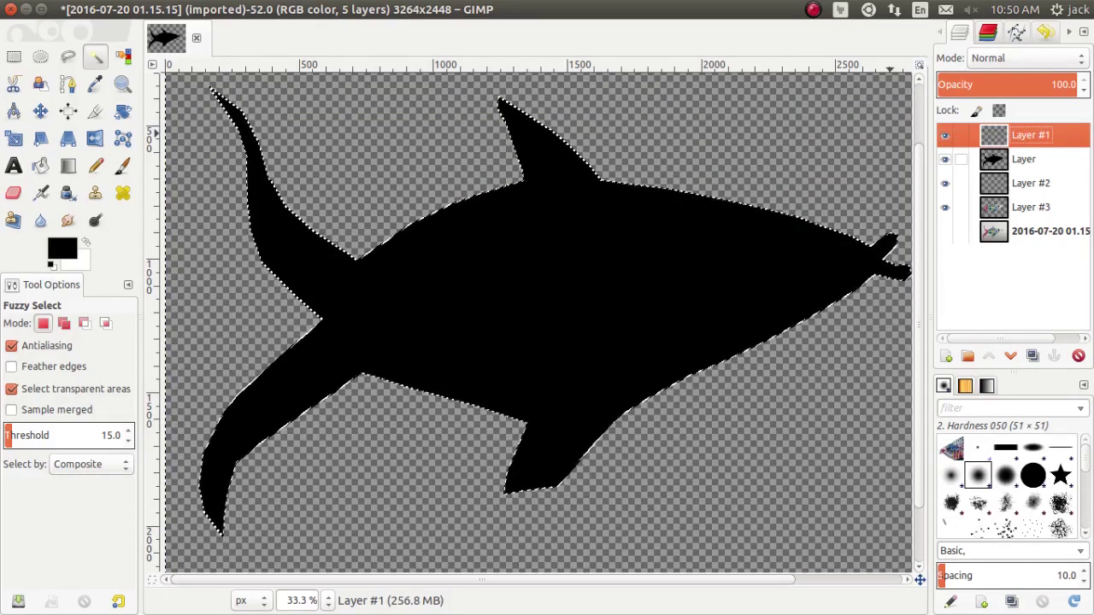
key(Delete)
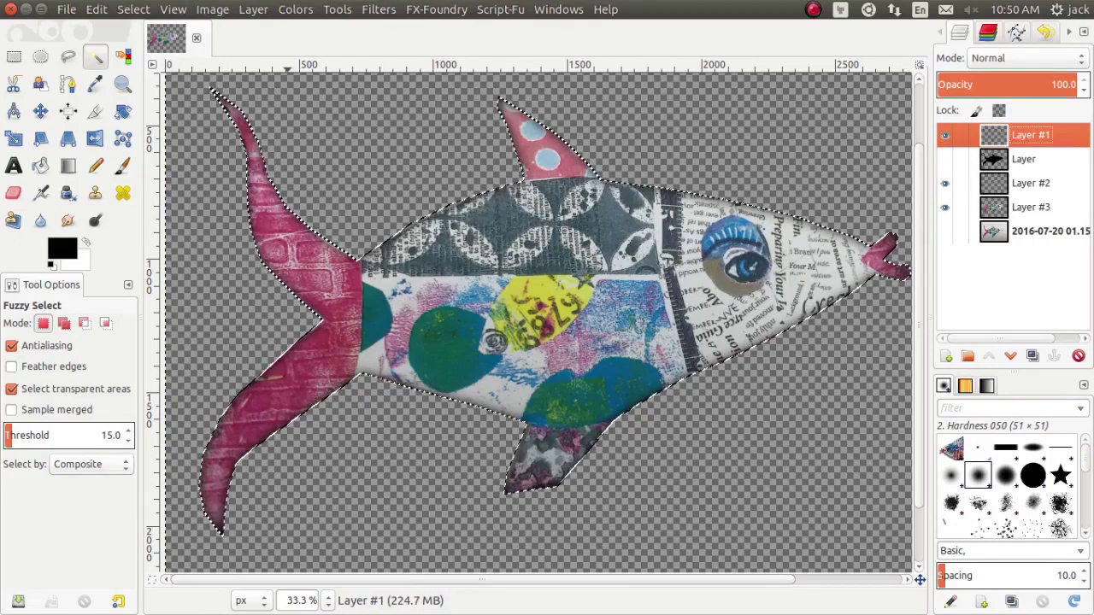
click(133, 9)
click(148, 47)
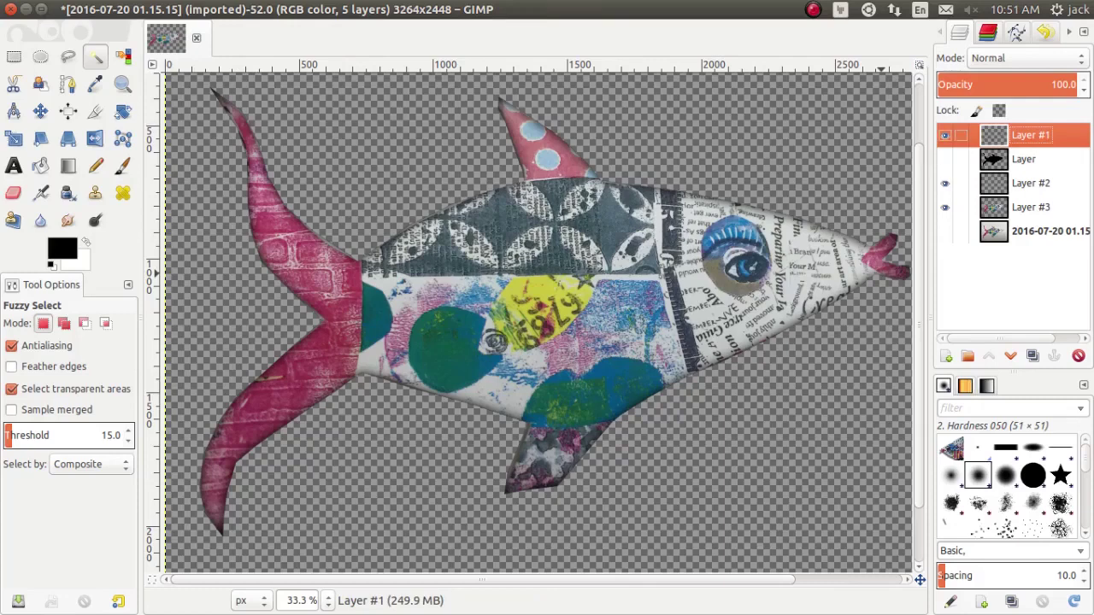
click(944, 135)
click(945, 135)
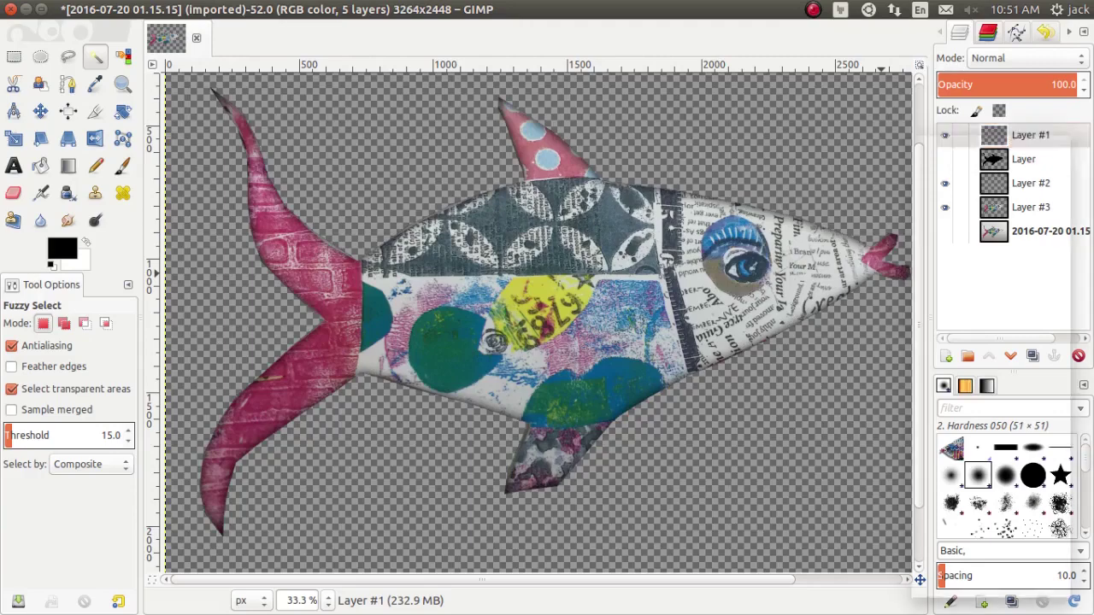
Duplicate Layer #1, zoom out, then show the black silhouette layer and drag it below Layer #3
right_click(1069, 137)
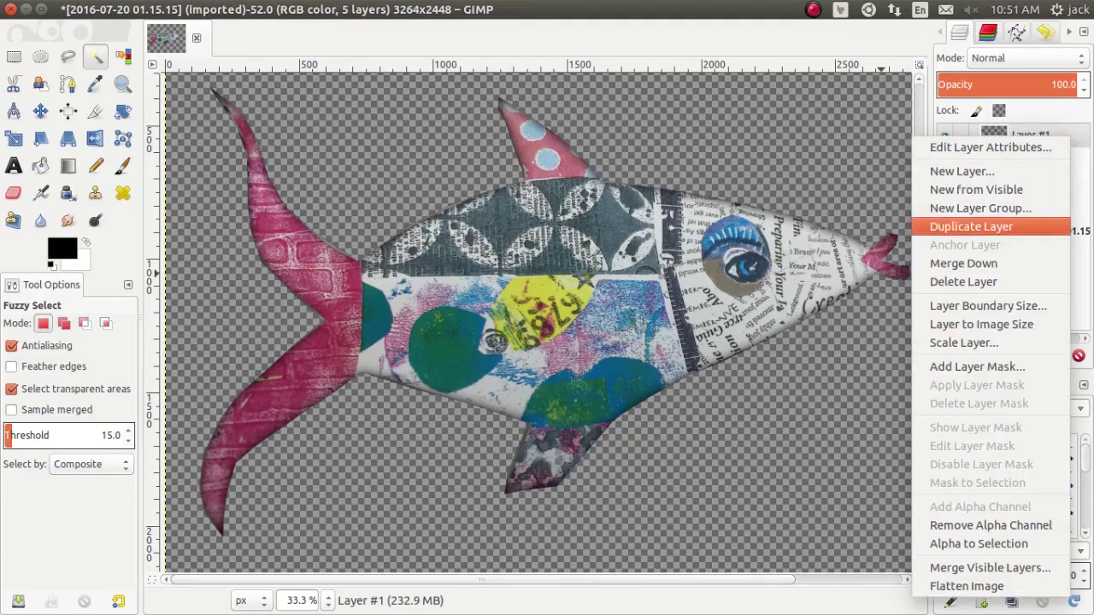
click(970, 227)
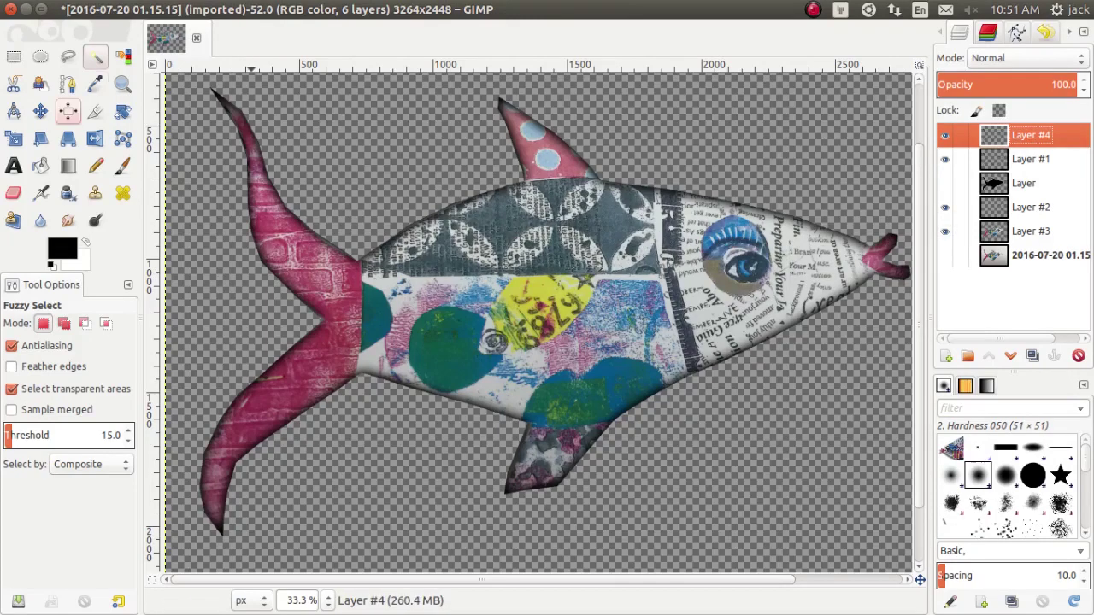
click(122, 83)
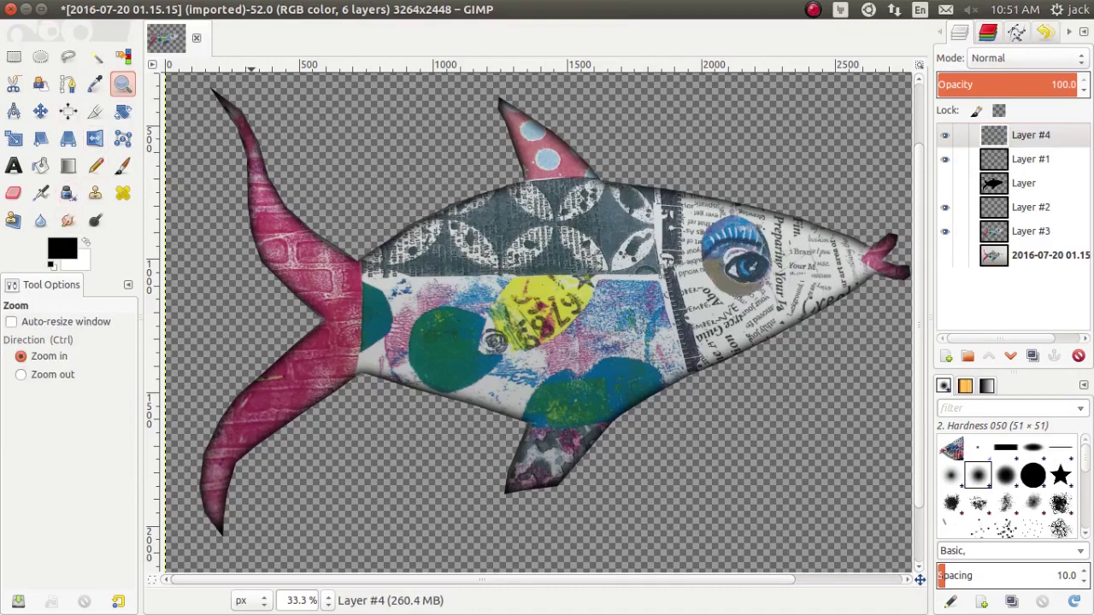
click(52, 374)
click(594, 332)
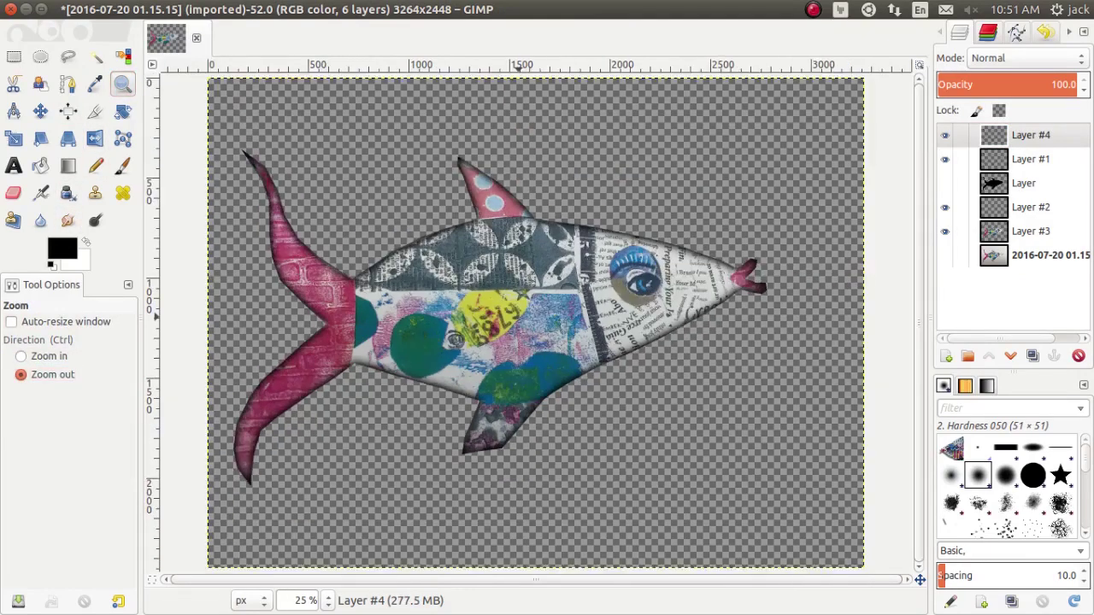
click(568, 321)
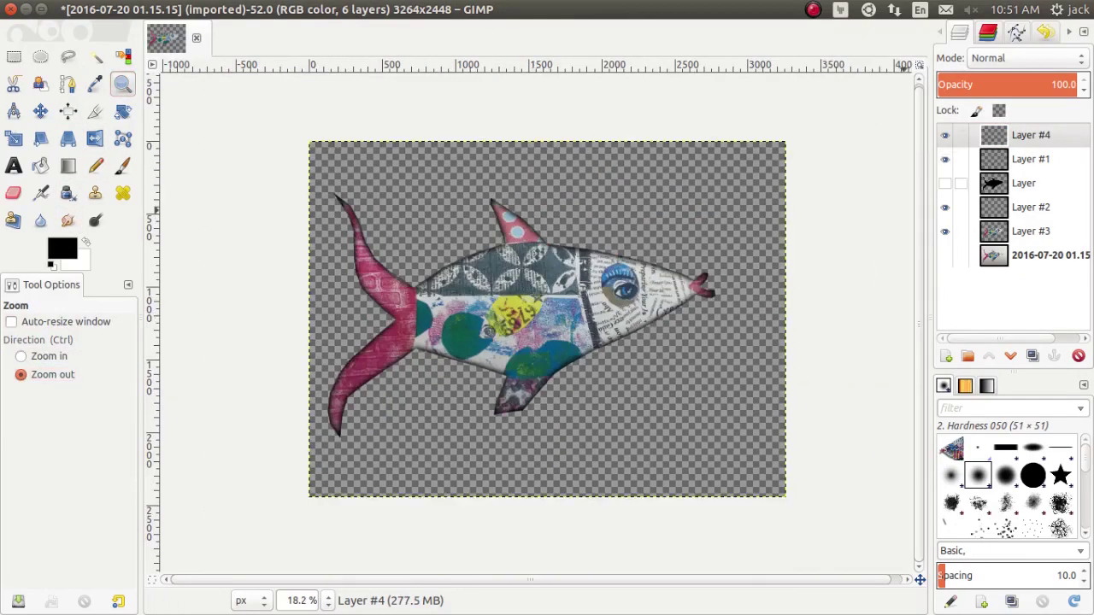
click(944, 183)
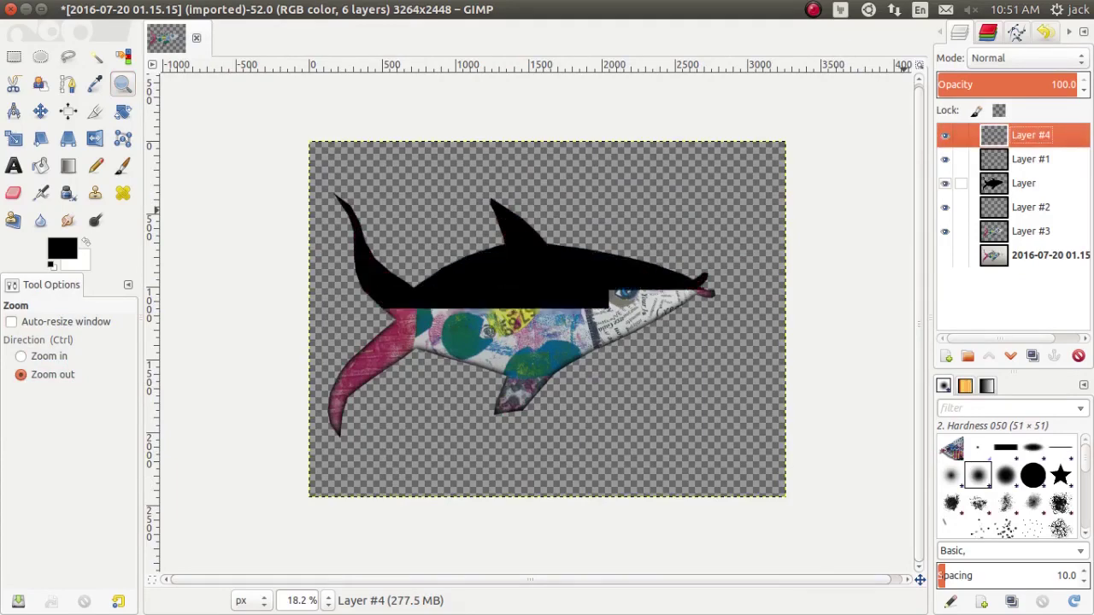
drag(993, 183, 1074, 266)
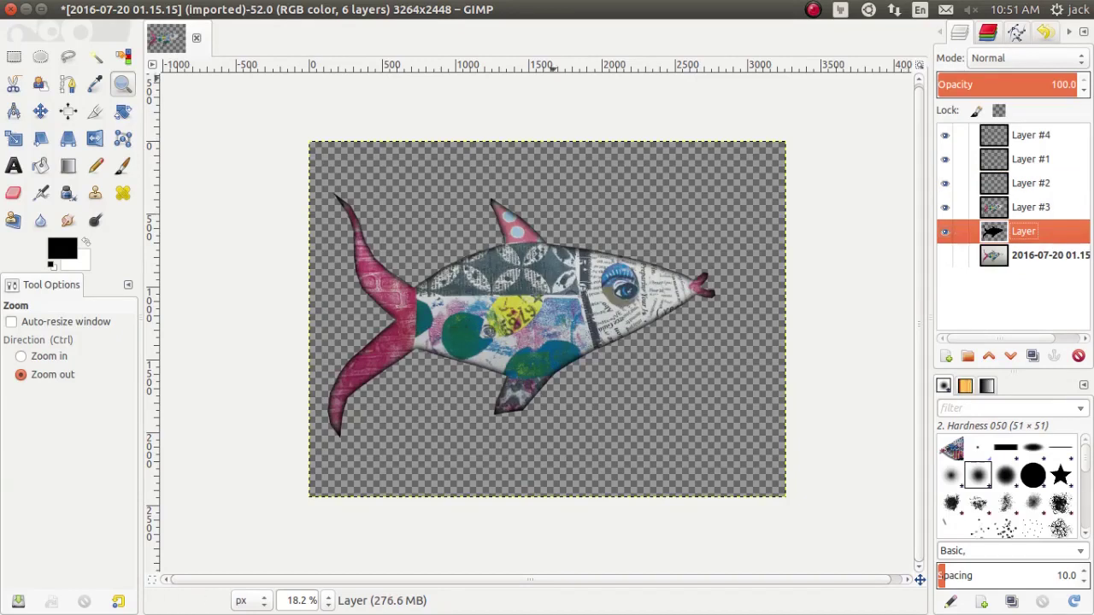
Apply a 72 px Gaussian Blur to the black silhouette layer
mouse_move(515, 8)
click(379, 8)
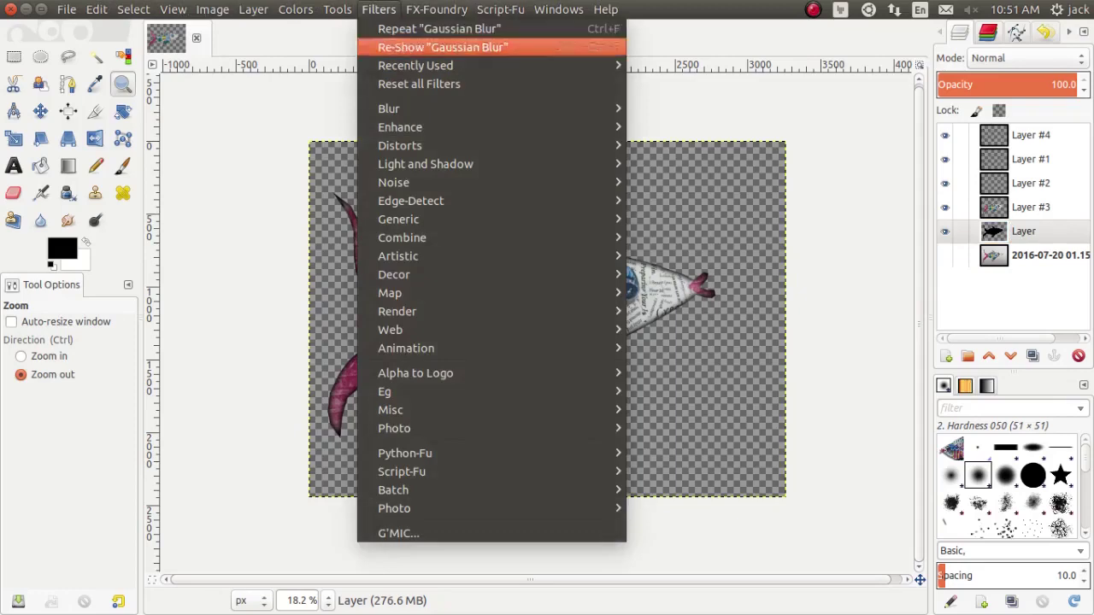
mouse_move(410, 109)
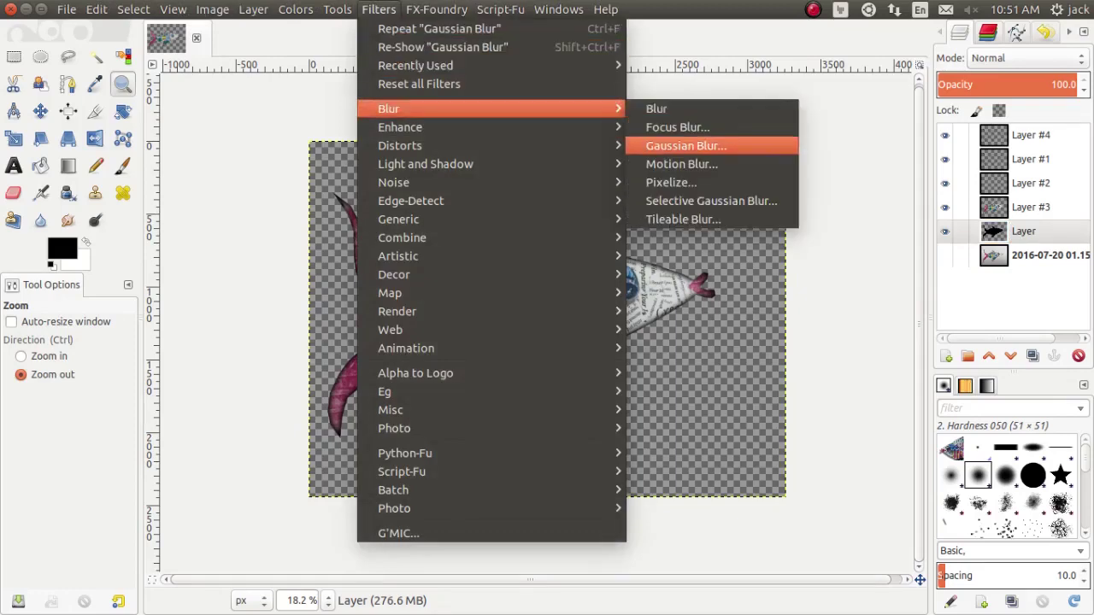
click(686, 146)
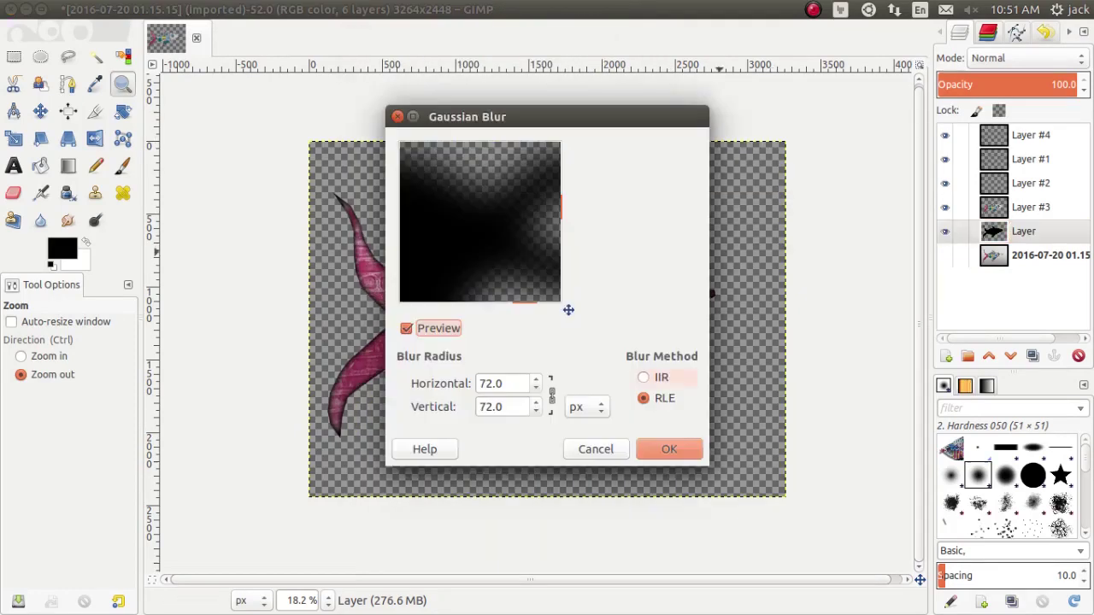
click(669, 449)
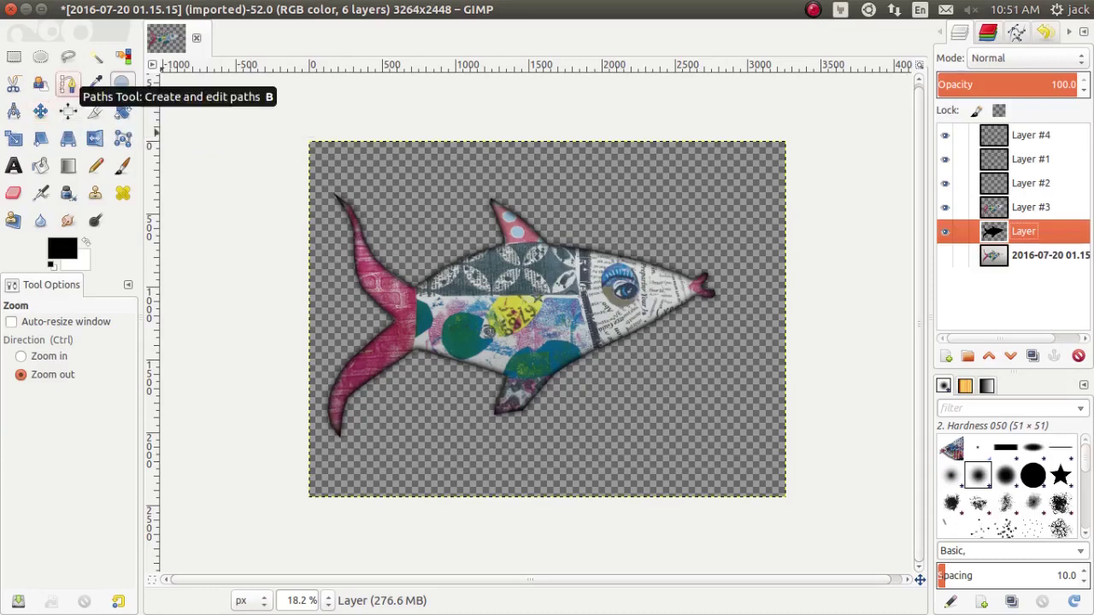
Offset the blurred shadow down and left, and lower its opacity to about 81.8
click(40, 111)
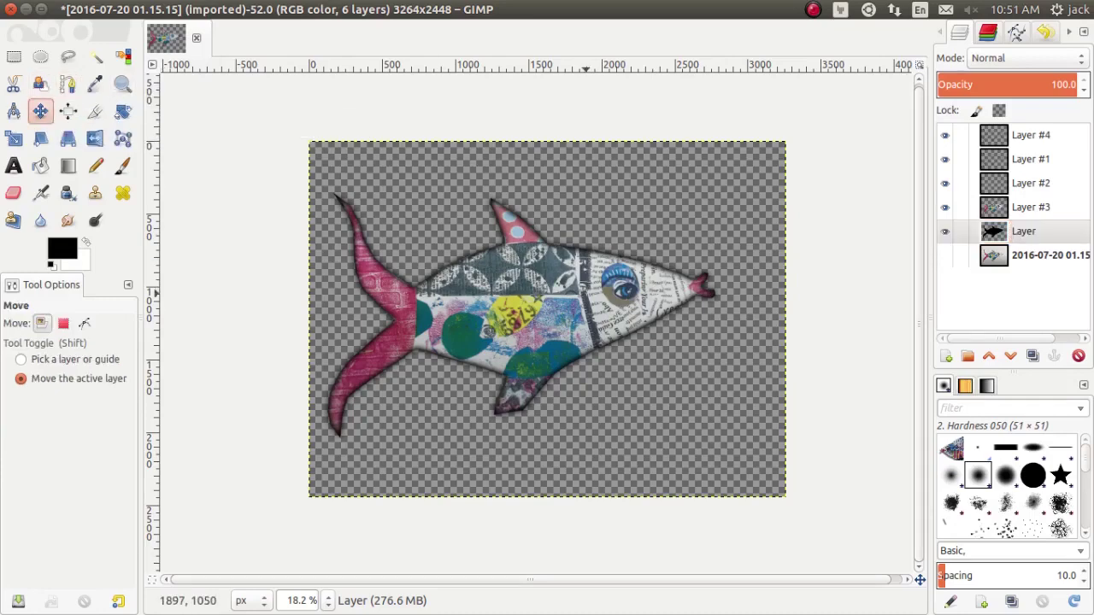
click(548, 319)
drag(548, 320, 598, 318)
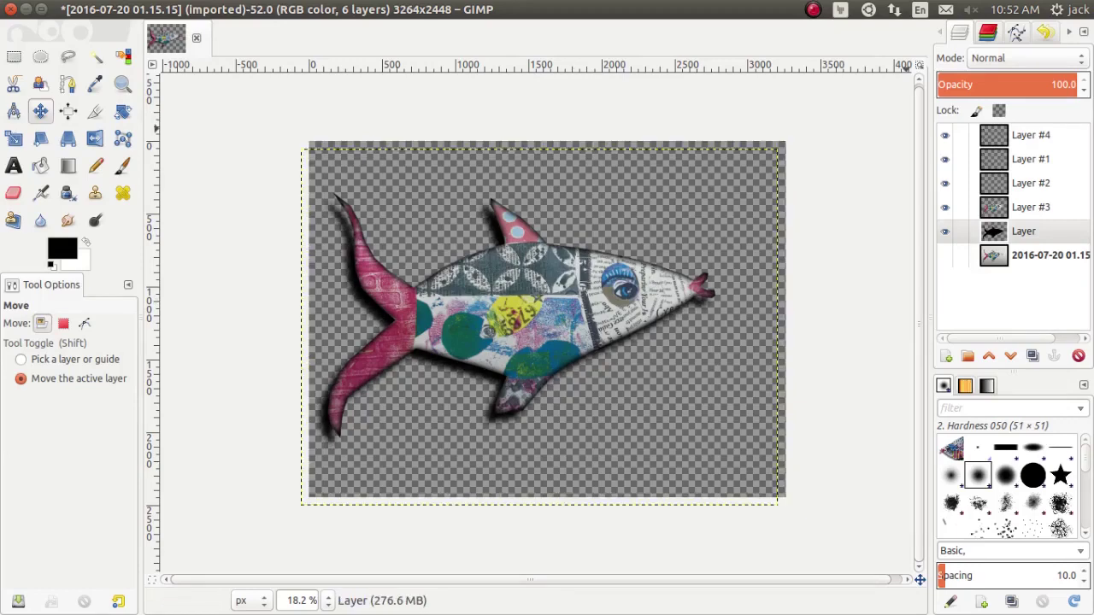
drag(1063, 84, 1051, 84)
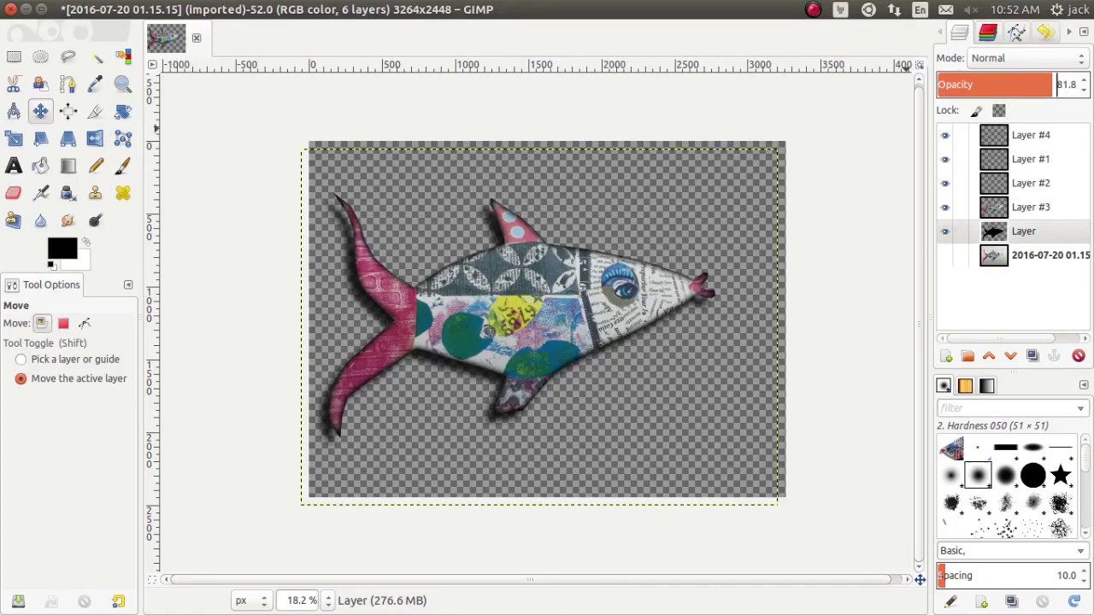
Add a new layer above the background photo and bucket-fill it white
click(1026, 255)
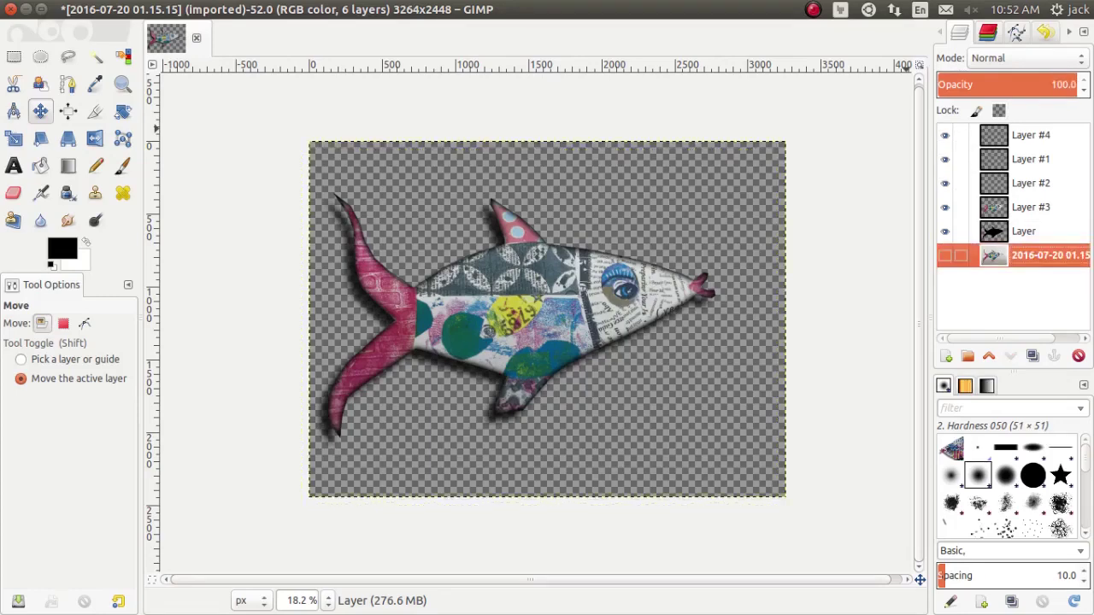
right_click(1042, 255)
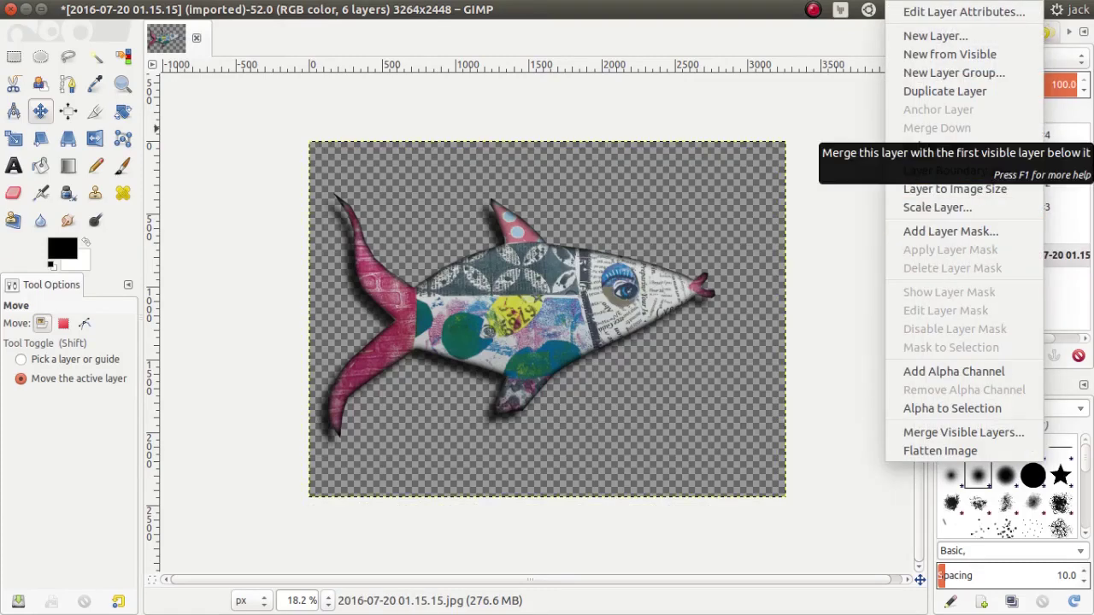
click(934, 36)
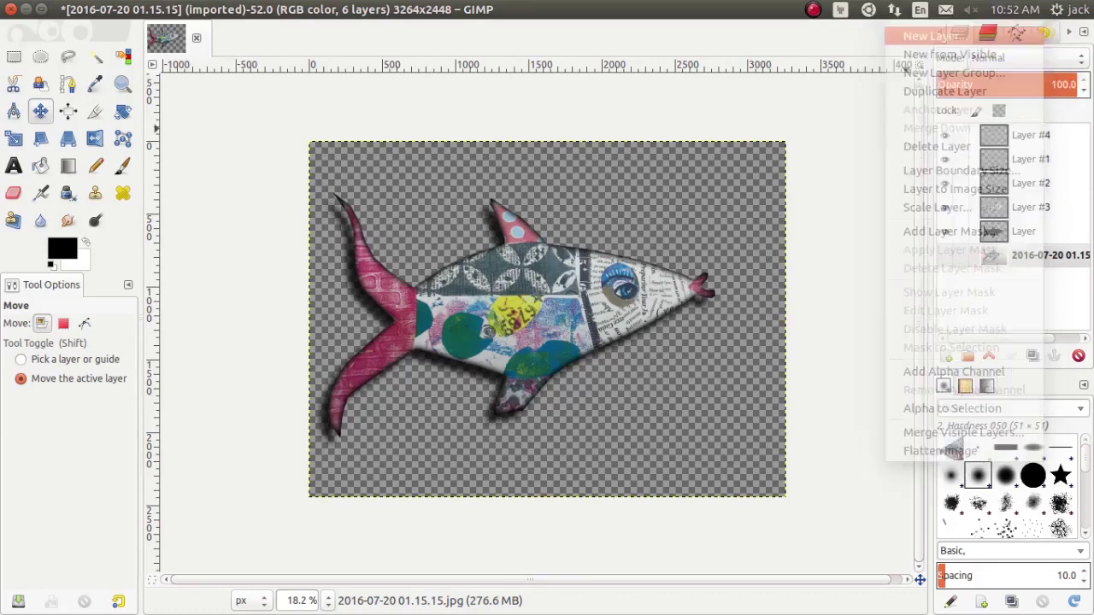
key(Return)
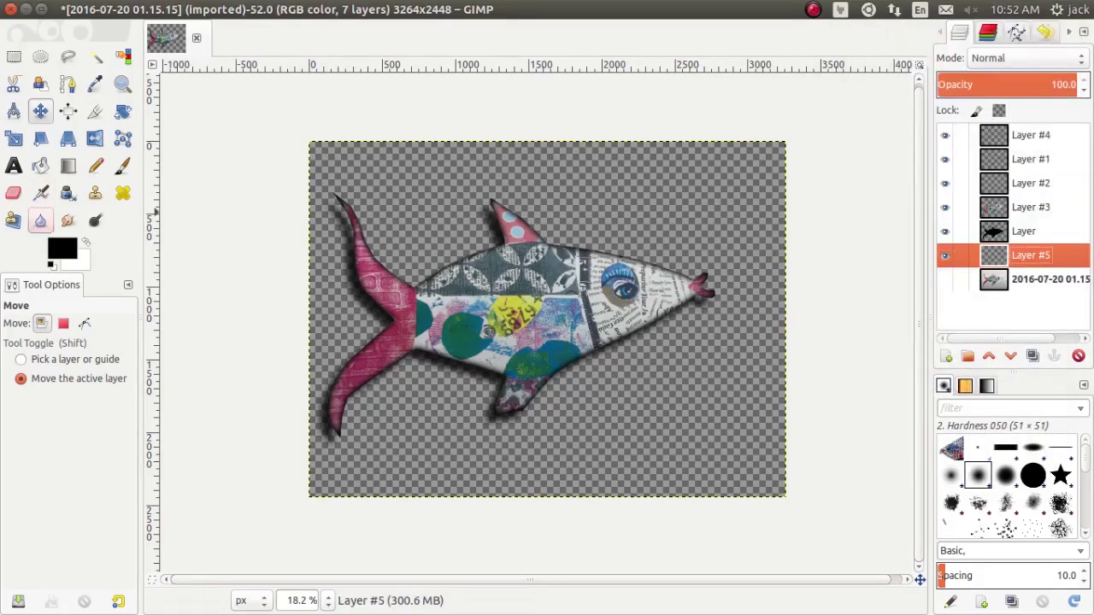
click(86, 243)
click(40, 166)
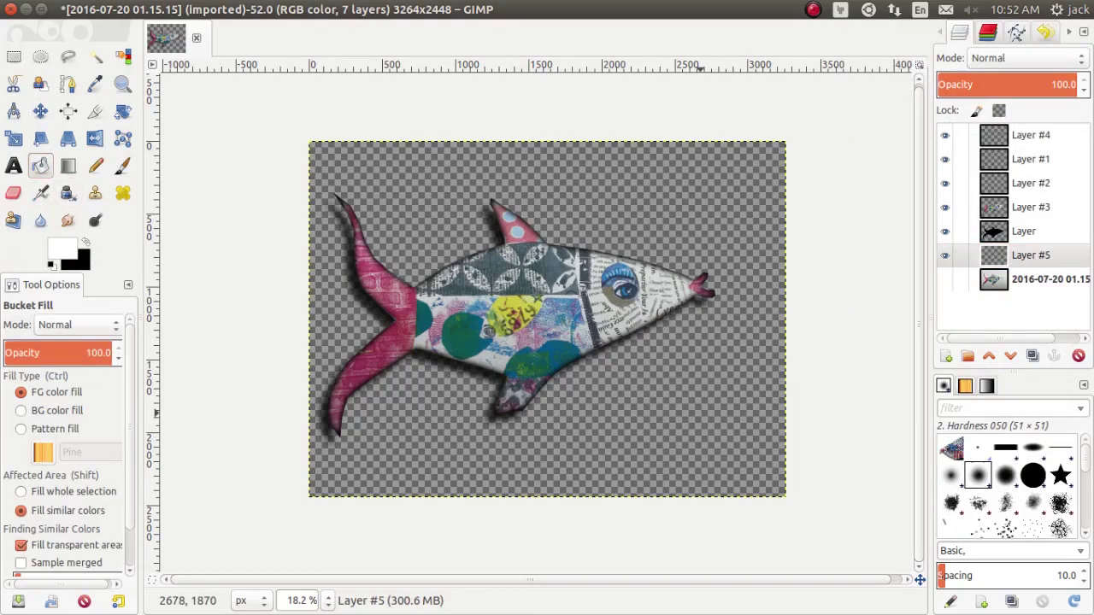
click(728, 433)
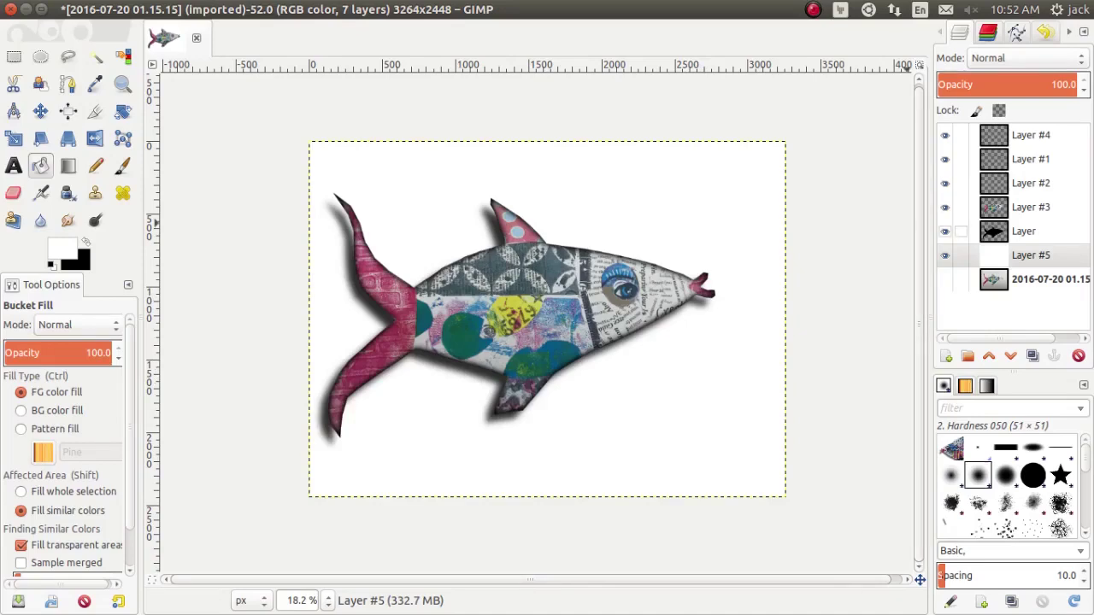
Toggle the shadow and fish piece layers' visibility to compare against the white backdrop
click(944, 231)
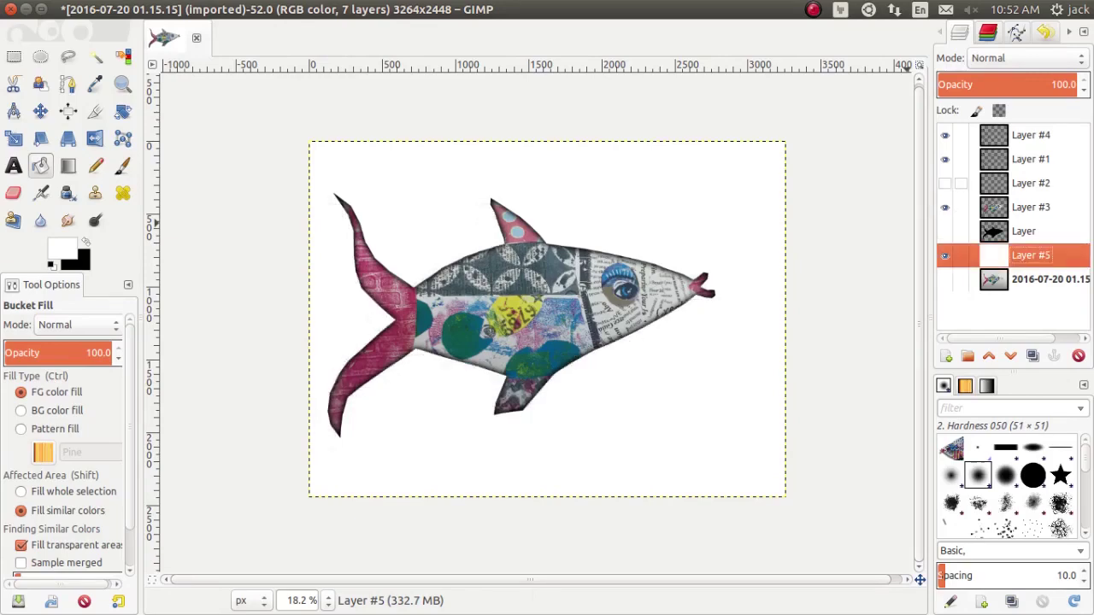
click(944, 159)
click(944, 135)
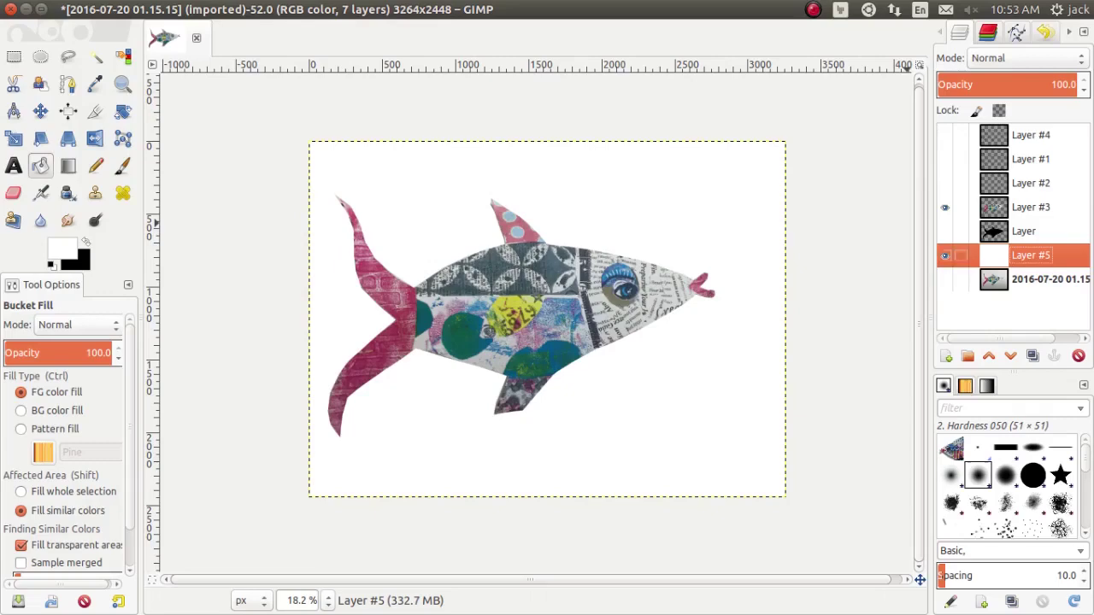
click(944, 231)
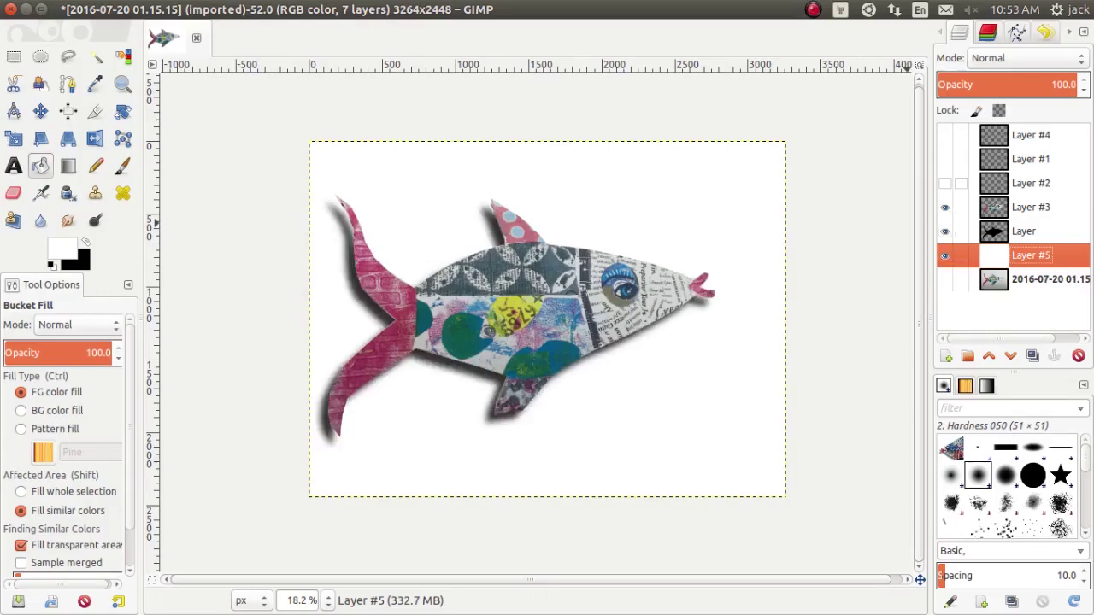
click(945, 135)
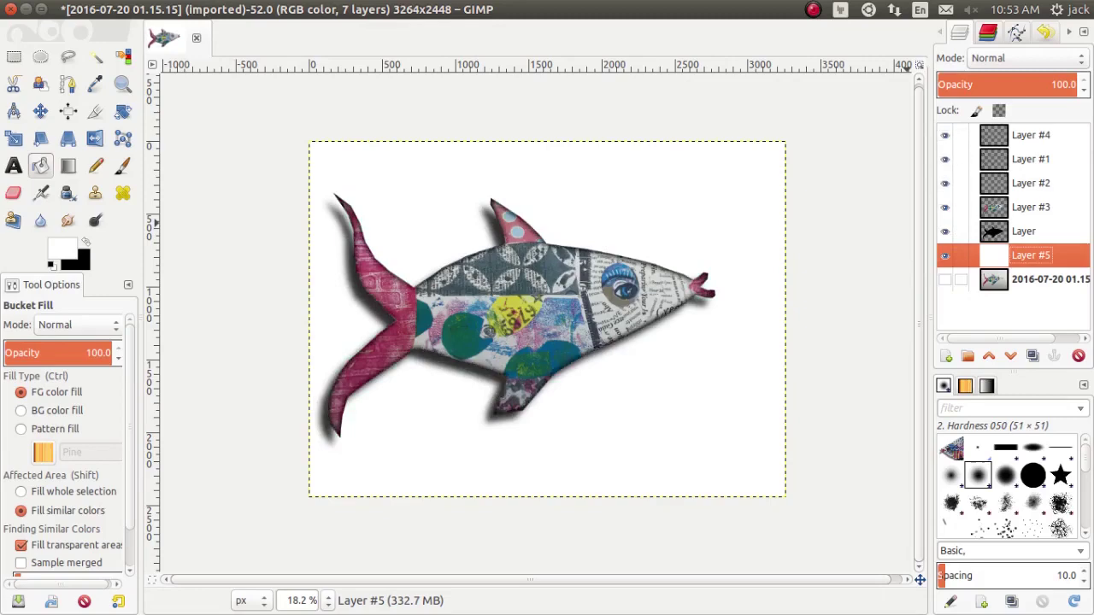
Hide white Layer #5, view the green back.png image, then return to the fish image
click(944, 254)
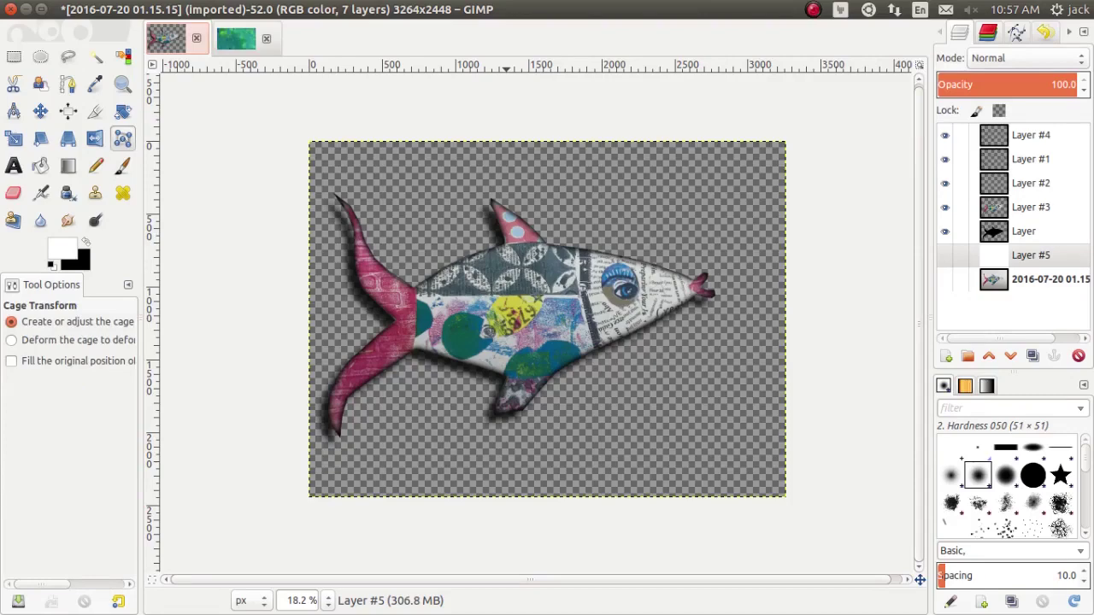
key(alt+2)
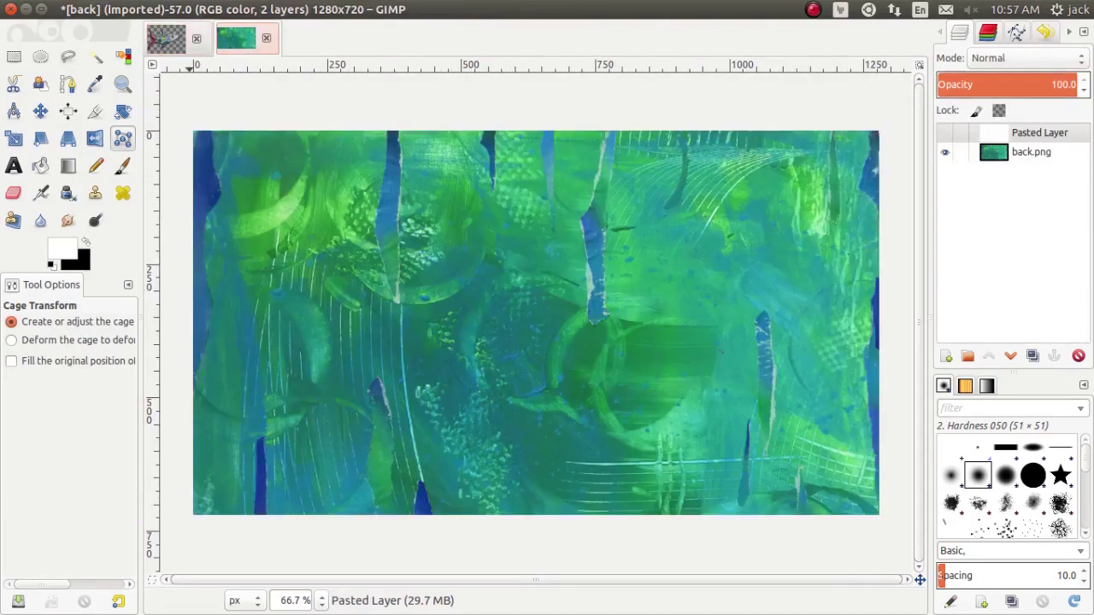
key(alt+1)
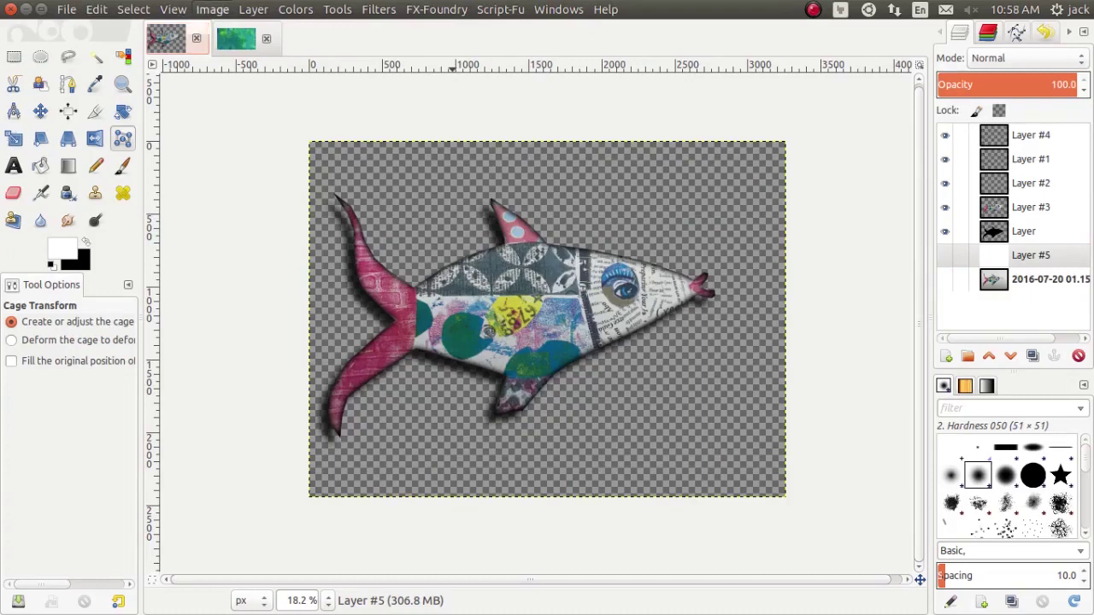
Merge Visible Layers with 'Clipped to image' to combine the fish pieces and shadow
click(212, 9)
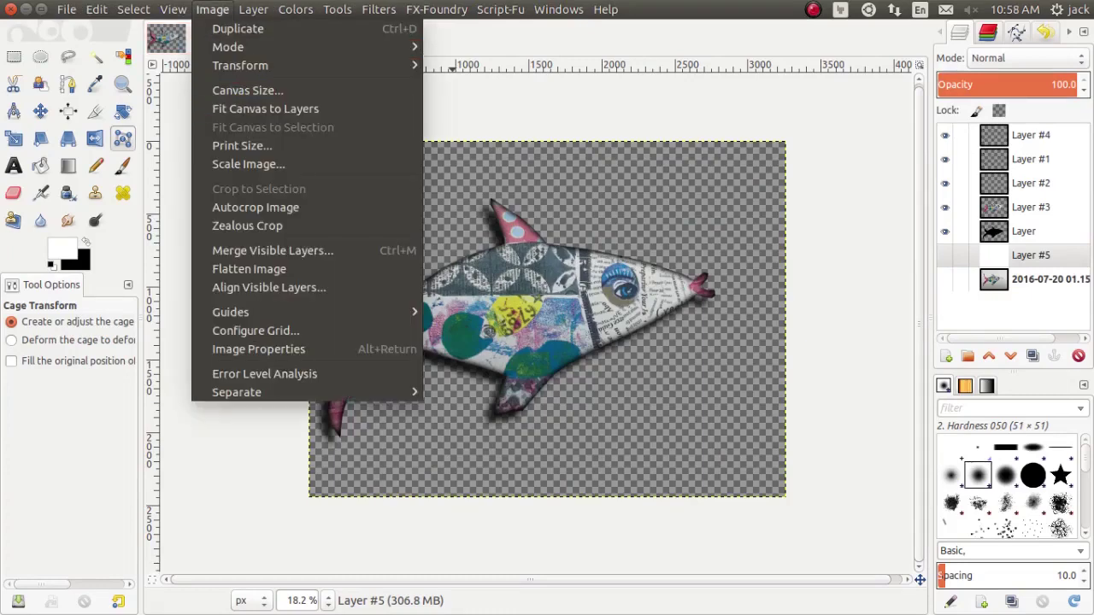
click(265, 373)
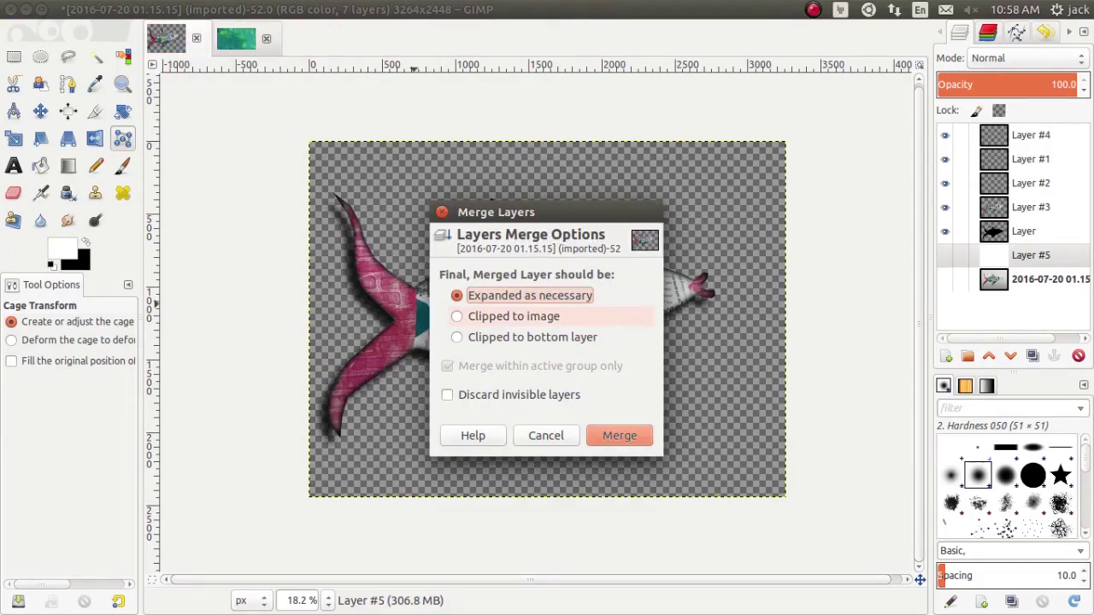
click(513, 316)
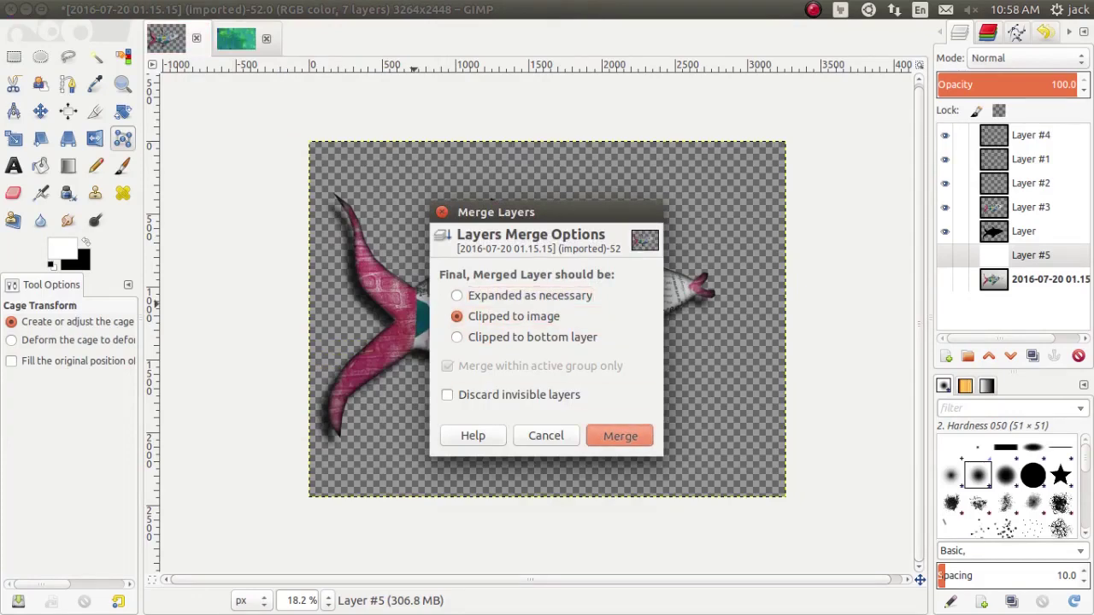
click(621, 436)
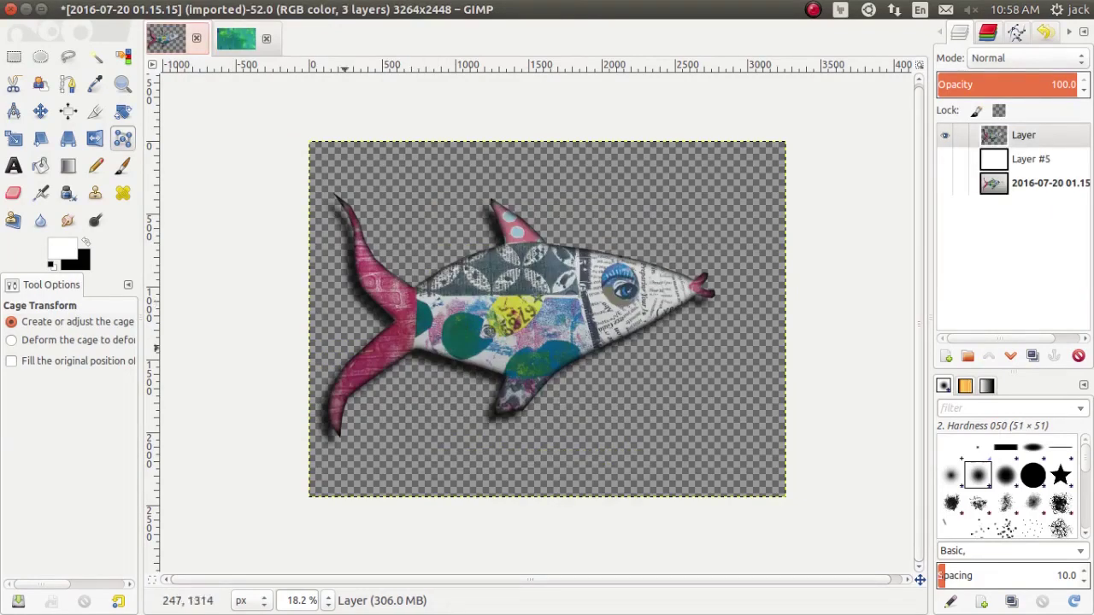
Rectangle-select the fish with its shadow and copy it
click(14, 56)
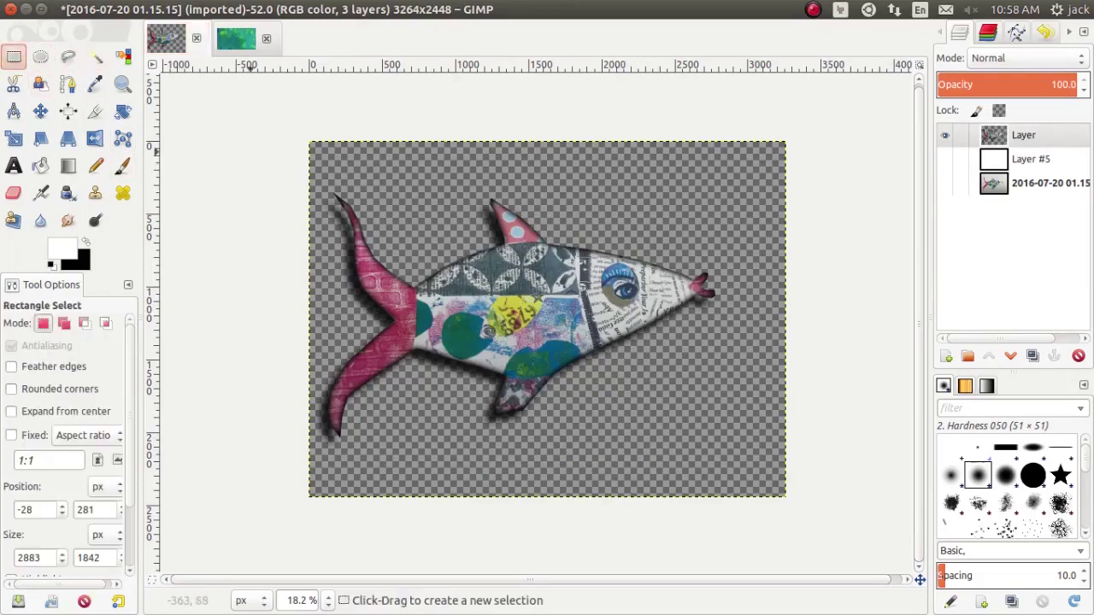
drag(304, 183, 728, 461)
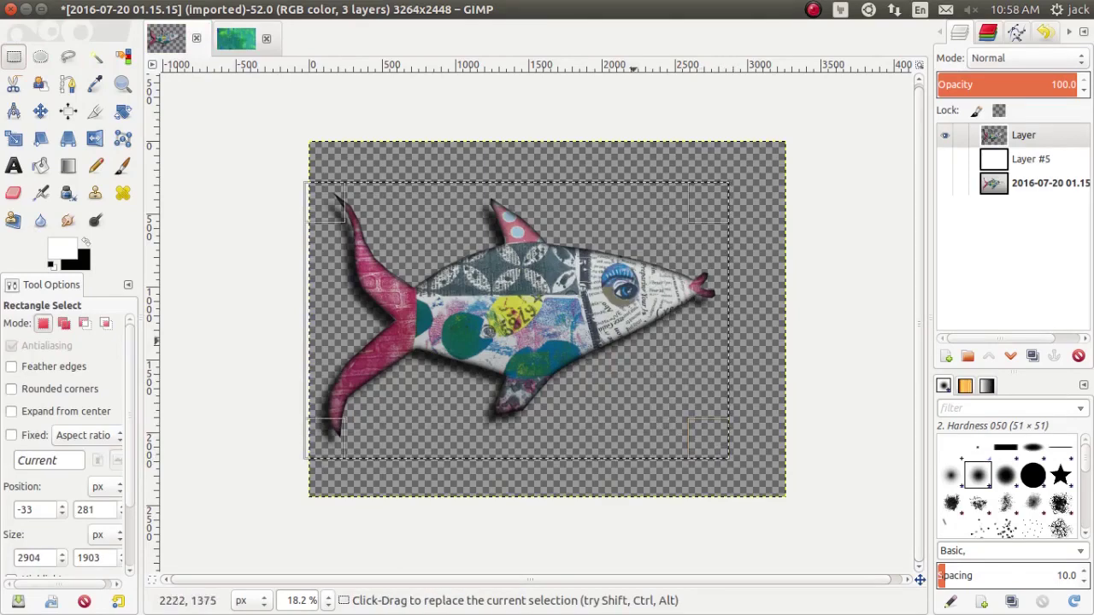
click(96, 9)
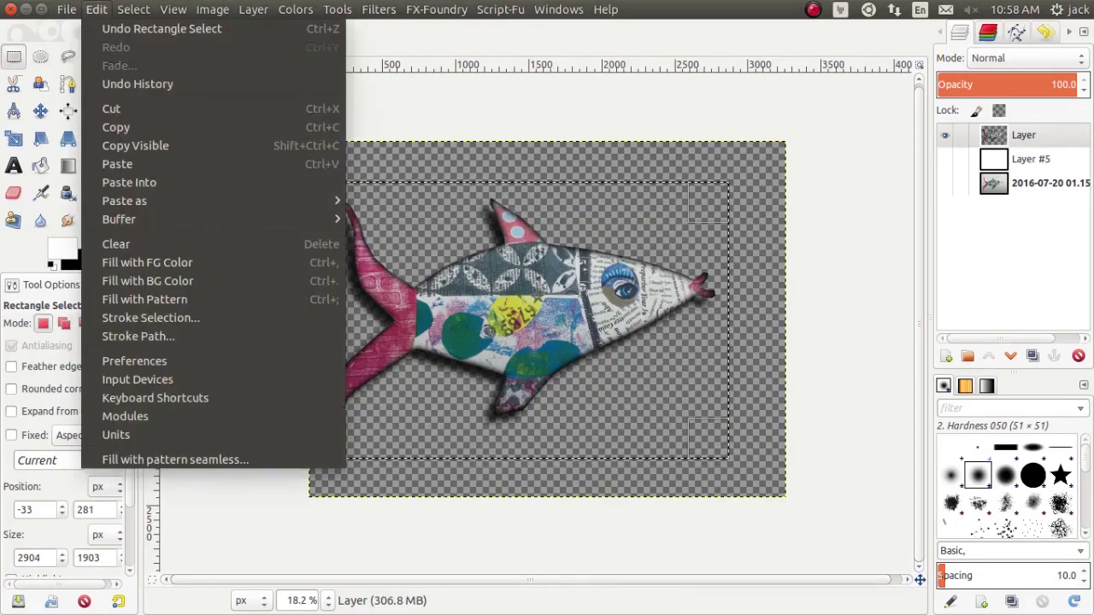
click(116, 127)
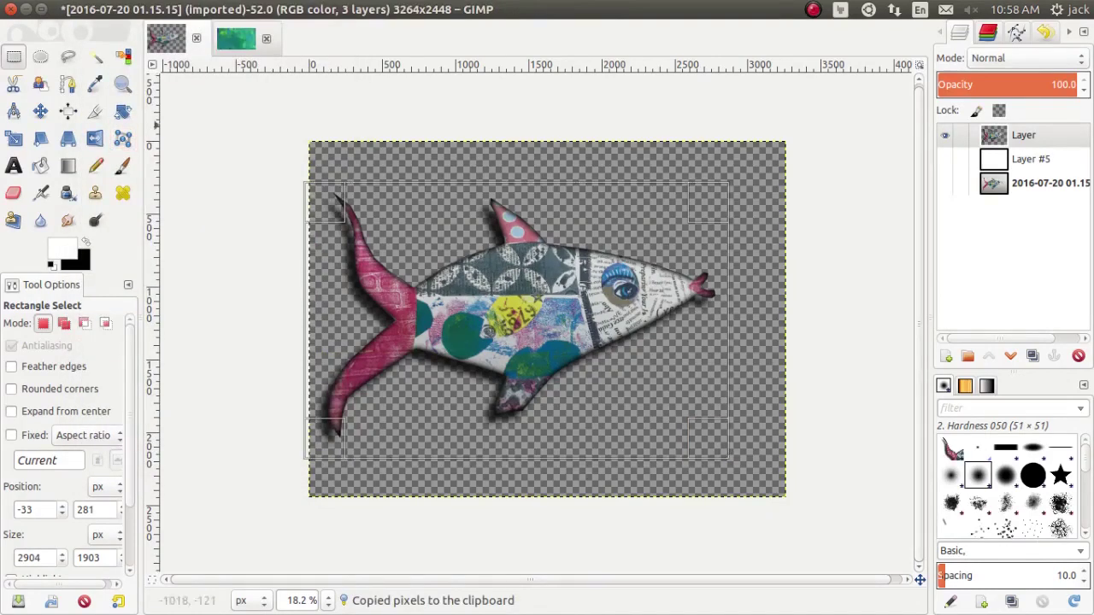
Paste the fish into the green background image and convert the floating paste to a new layer
click(236, 37)
key(ctrl+v)
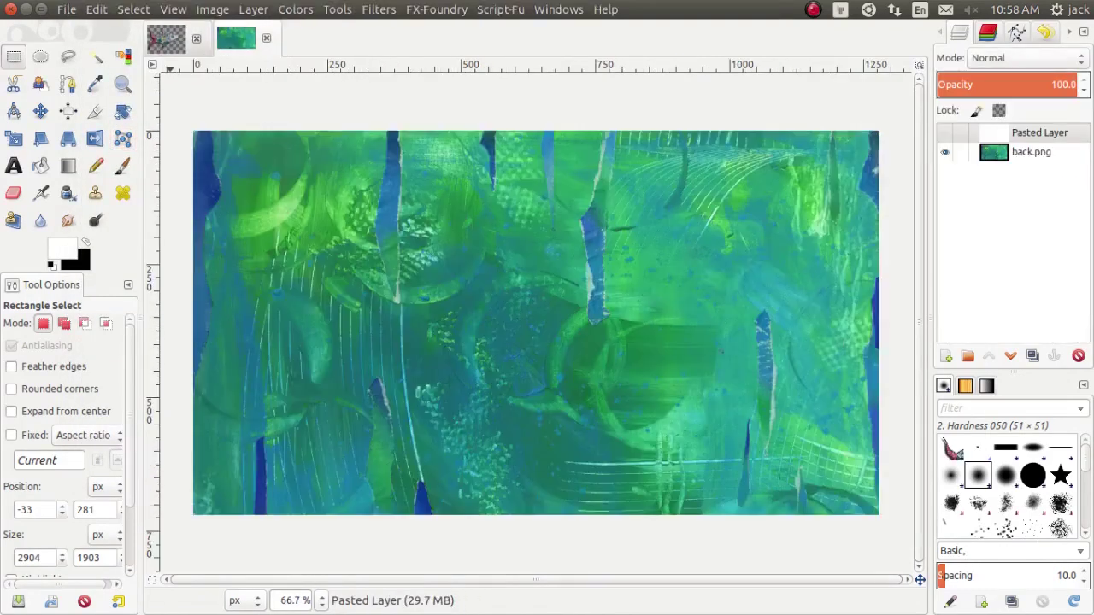
click(96, 9)
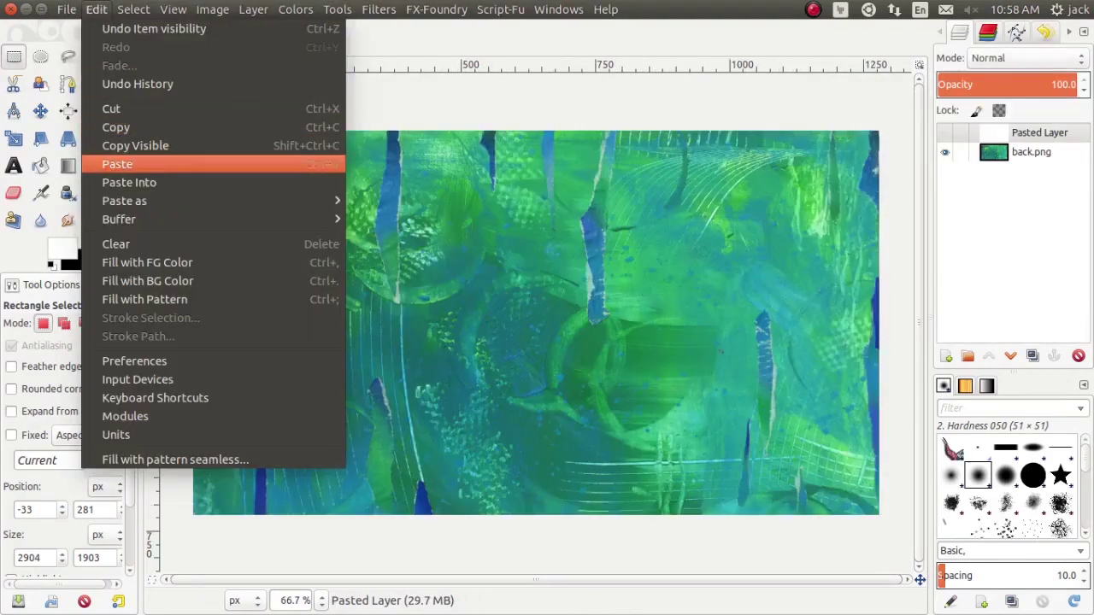
click(117, 164)
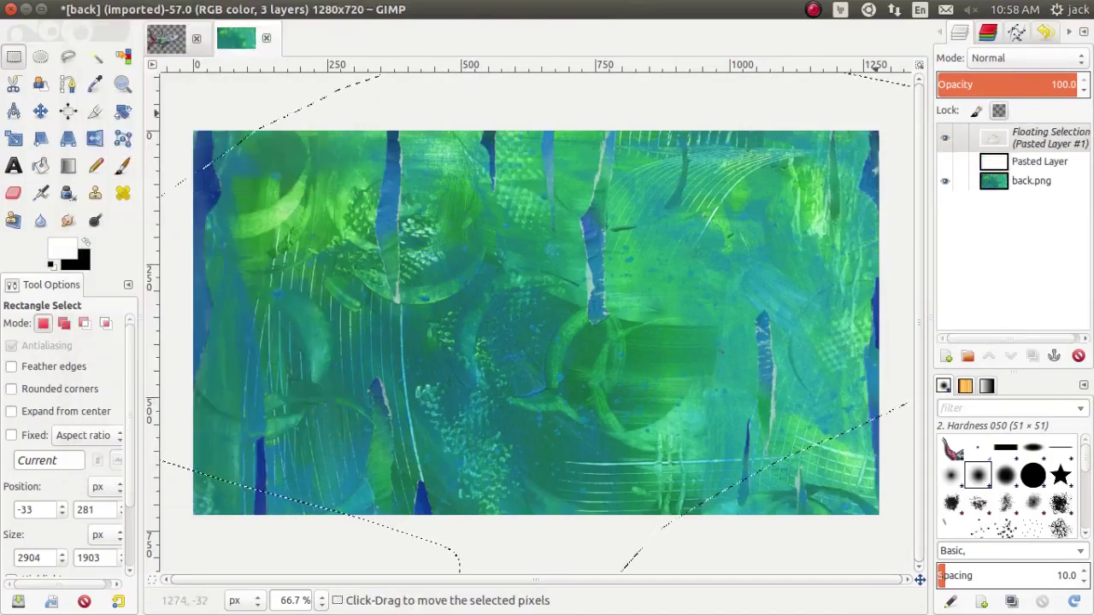
right_click(1034, 141)
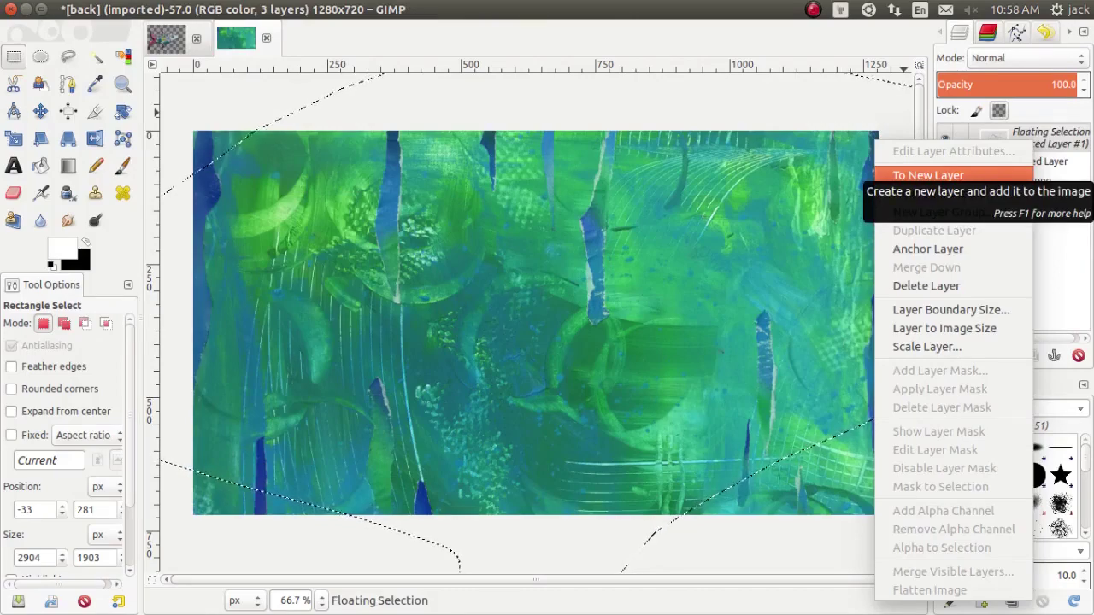
click(928, 175)
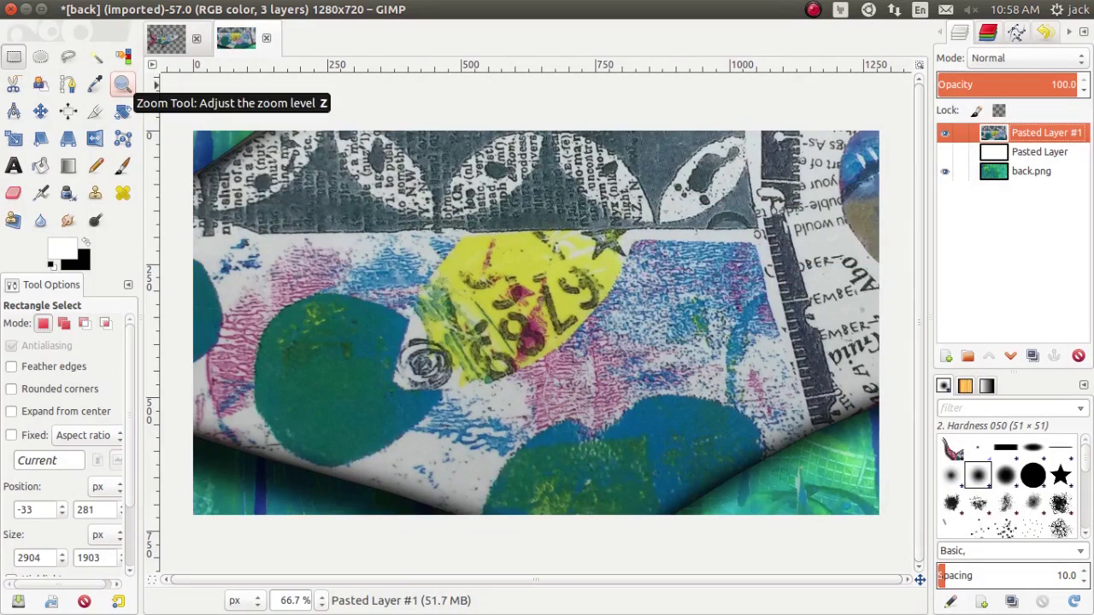
Zoom in to inspect the pasted fish, then zoom out until Pasted Layer #1's full boundary shows
click(122, 83)
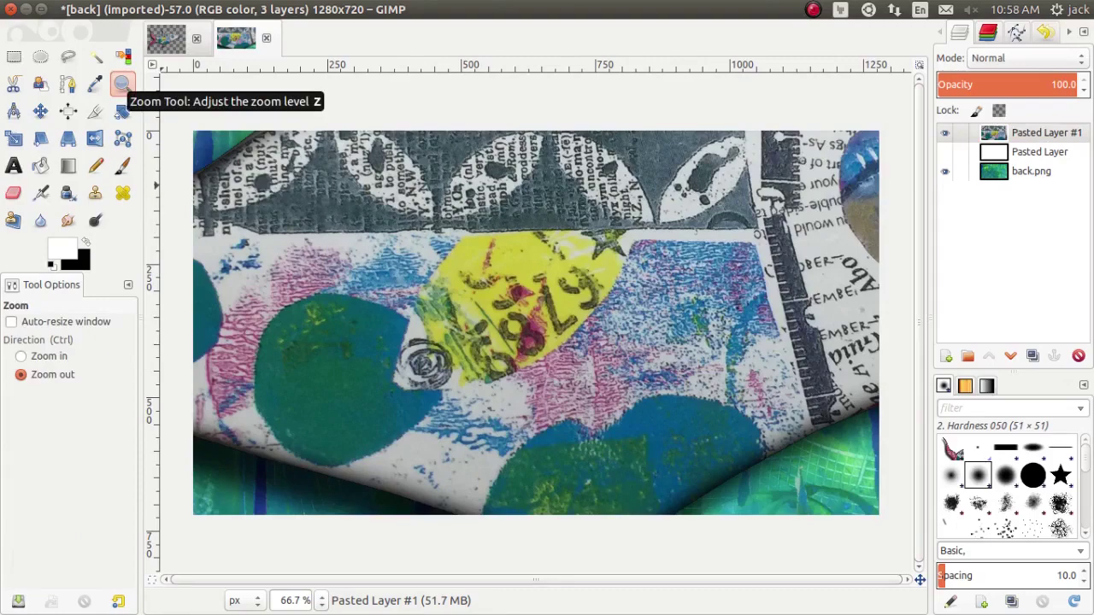
click(38, 356)
click(548, 351)
click(531, 349)
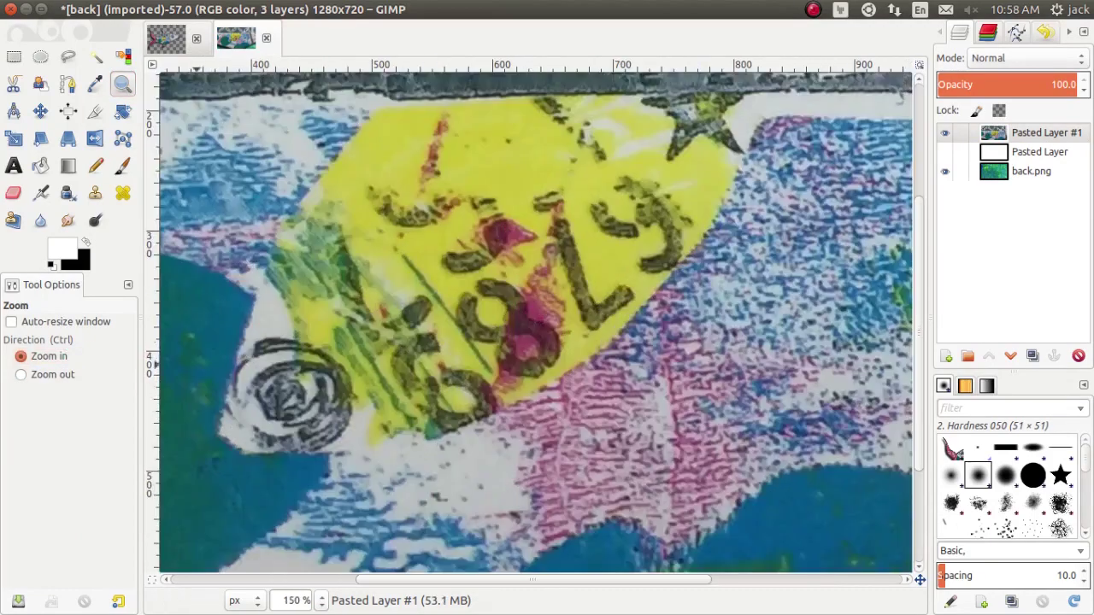
click(38, 375)
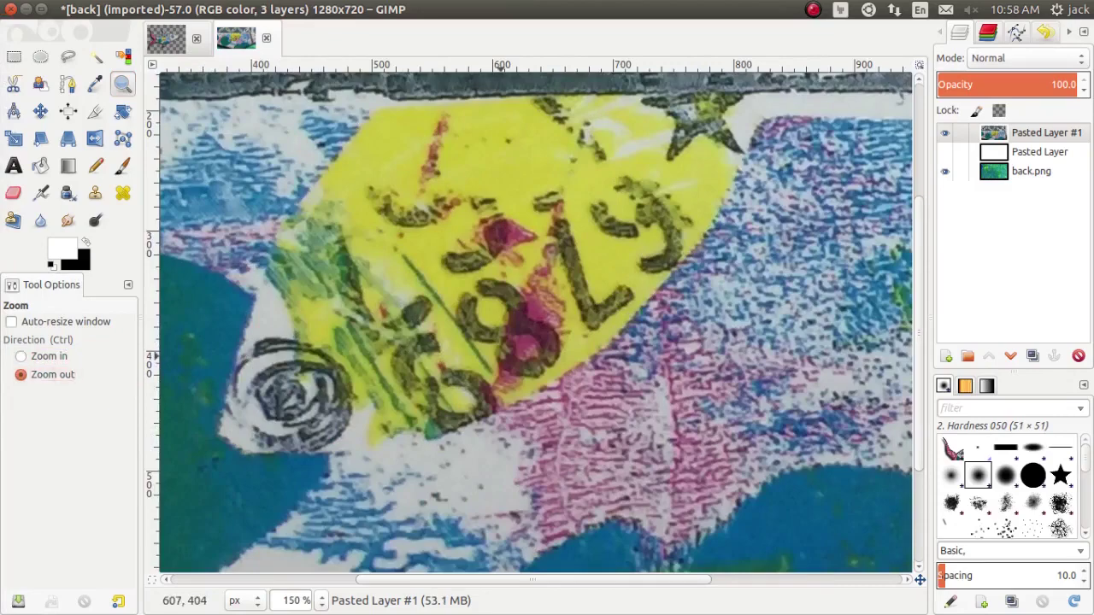
click(509, 353)
click(509, 352)
click(509, 352)
click(509, 352)
click(509, 352)
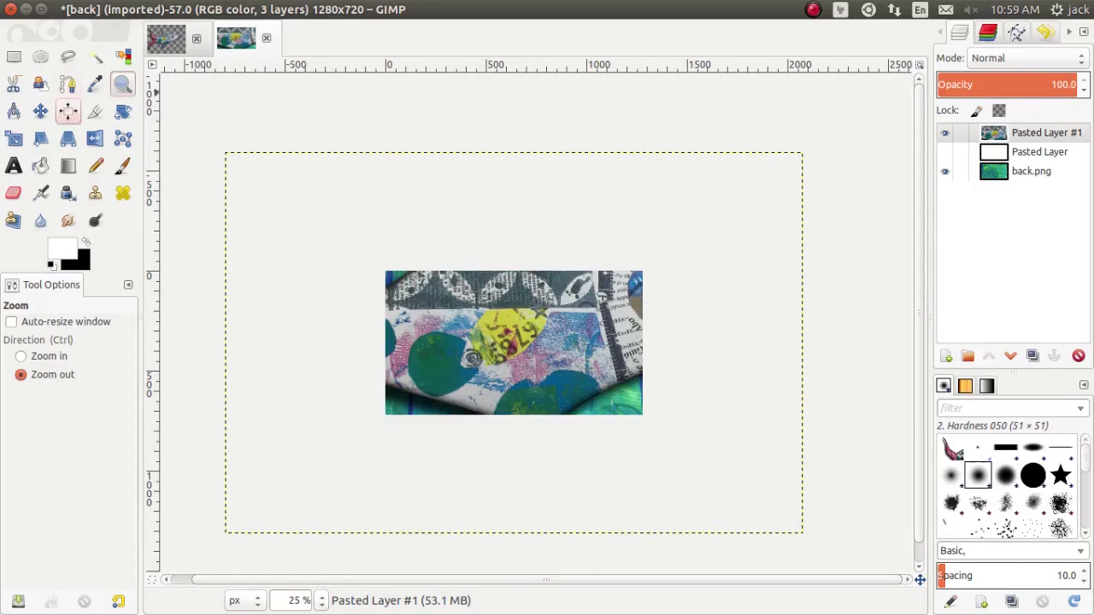
Scale Pasted Layer #1 down to 975×575 px with the Scale tool
click(13, 138)
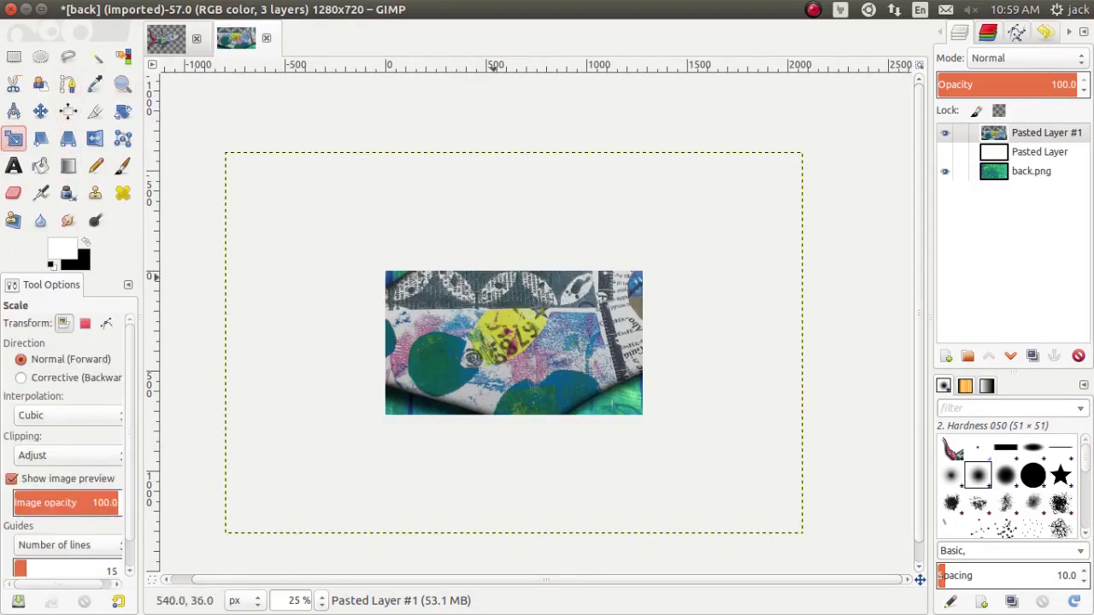
click(515, 251)
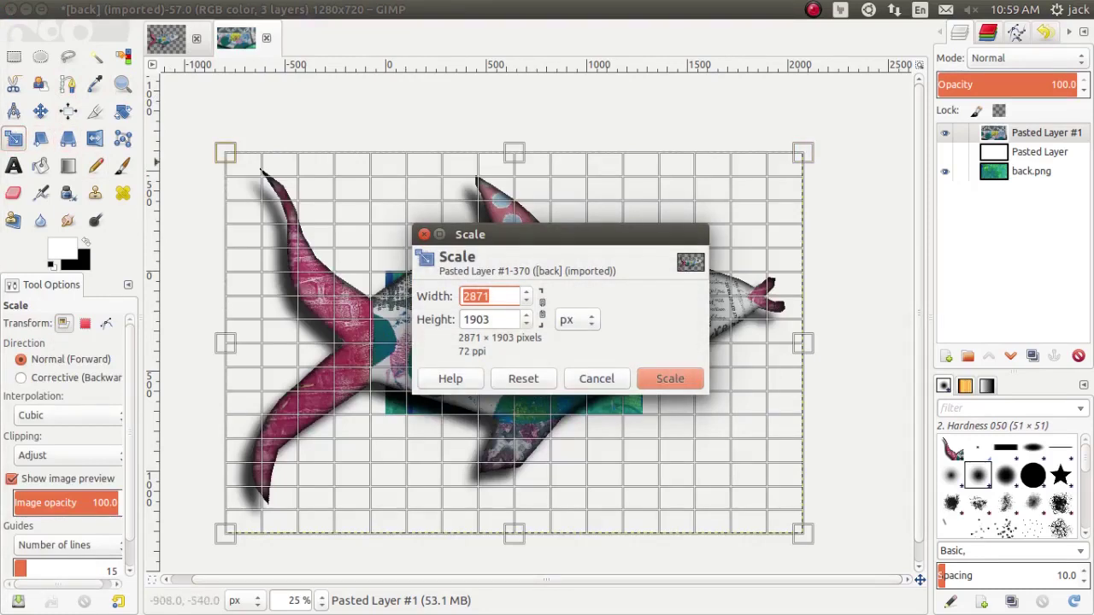
click(215, 149)
drag(215, 150, 413, 338)
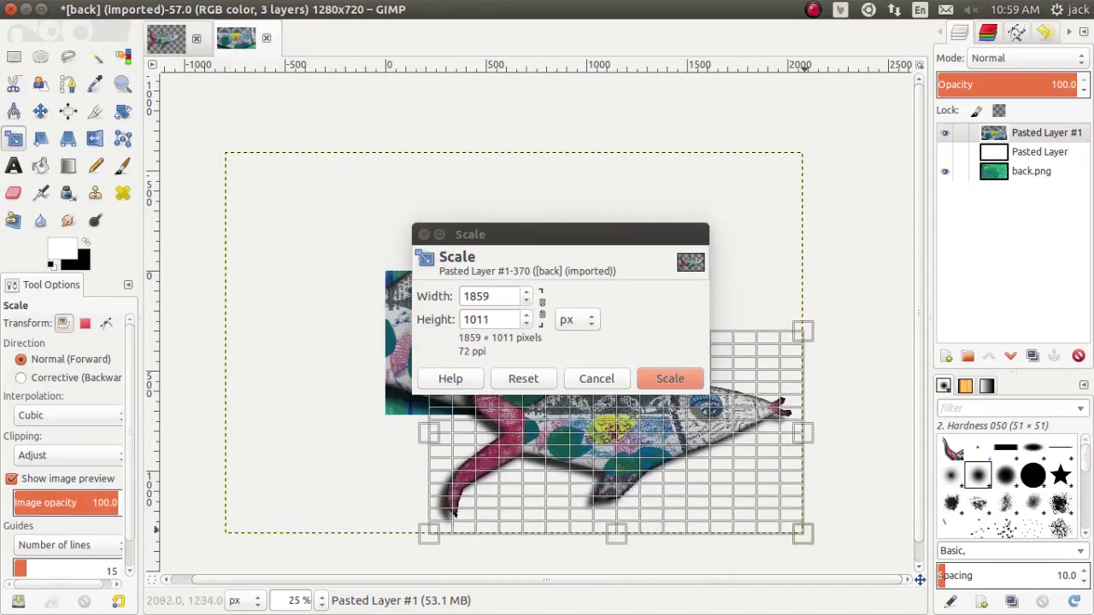
drag(801, 534, 761, 476)
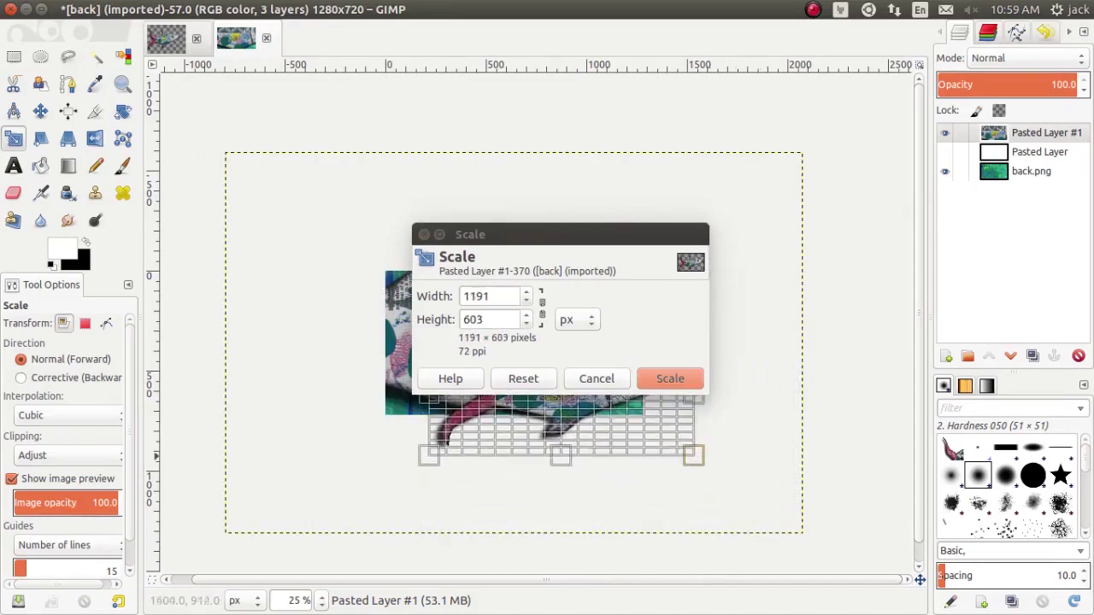
drag(693, 455, 638, 446)
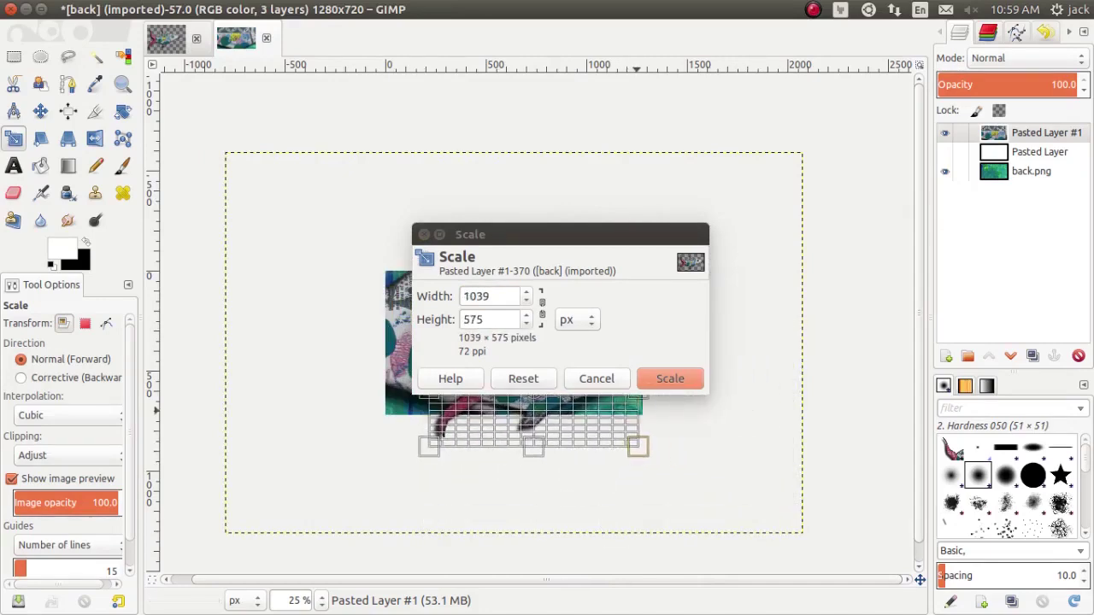
drag(513, 235, 616, 88)
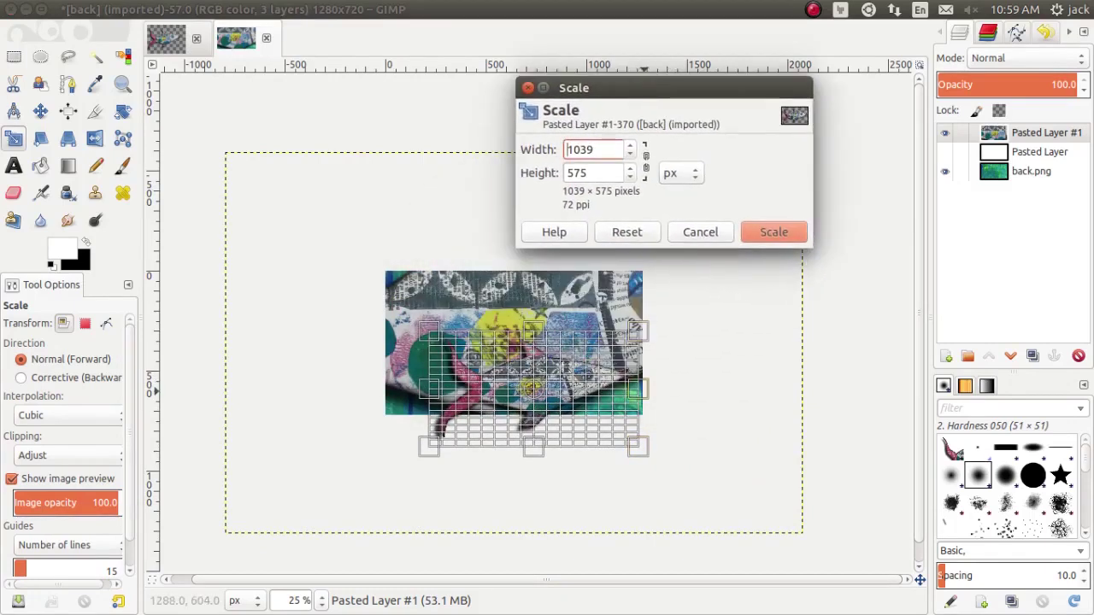
mouse_move(638, 389)
mouse_down()
mouse_move(580, 394)
mouse_move(778, 400)
mouse_move(651, 398)
mouse_up()
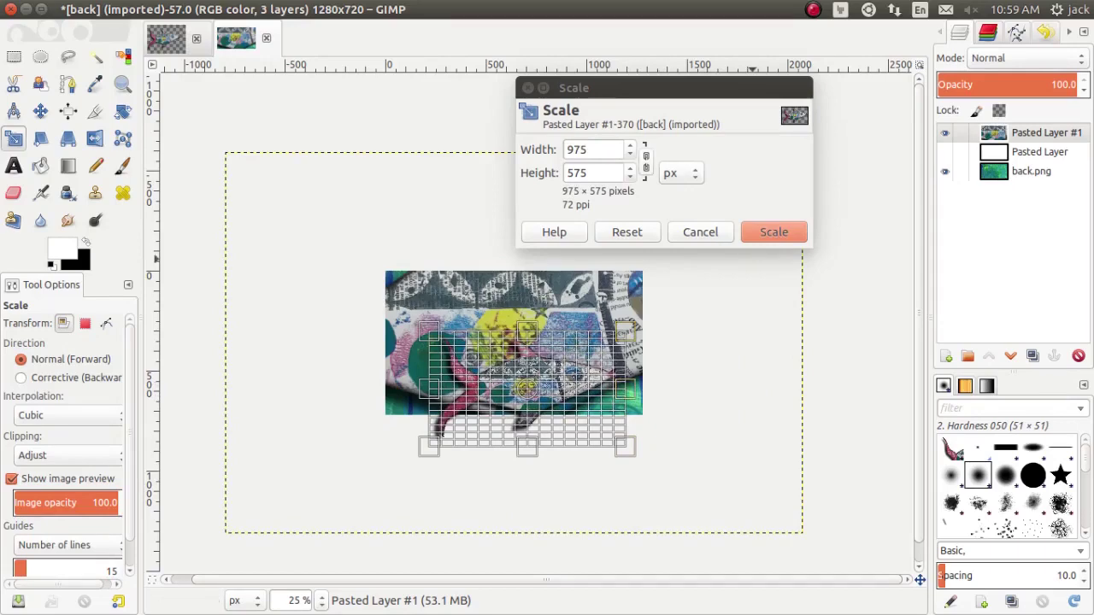
click(646, 161)
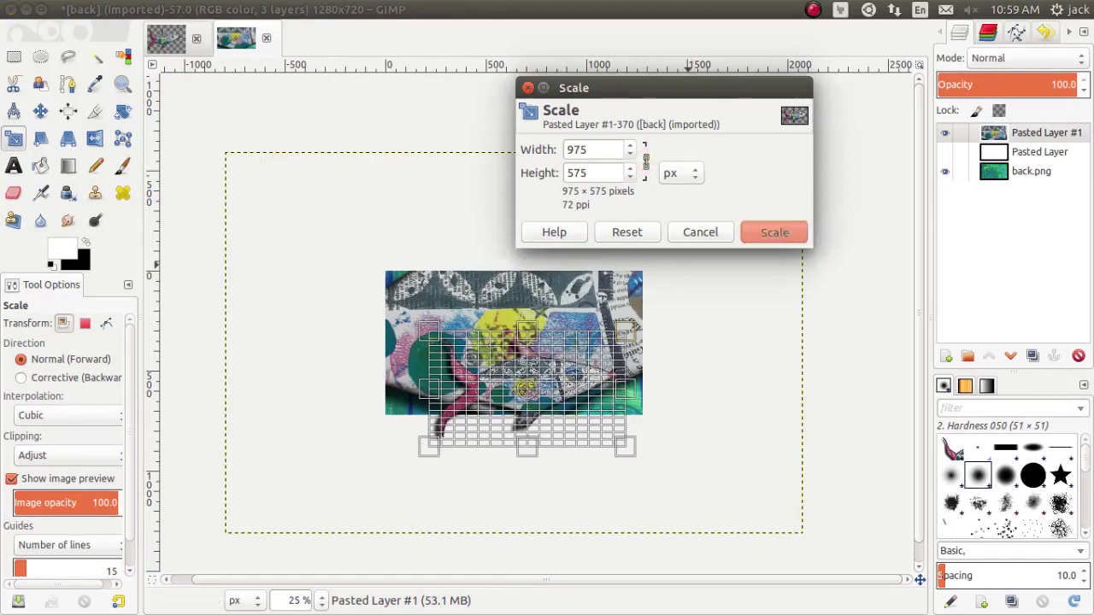
click(774, 233)
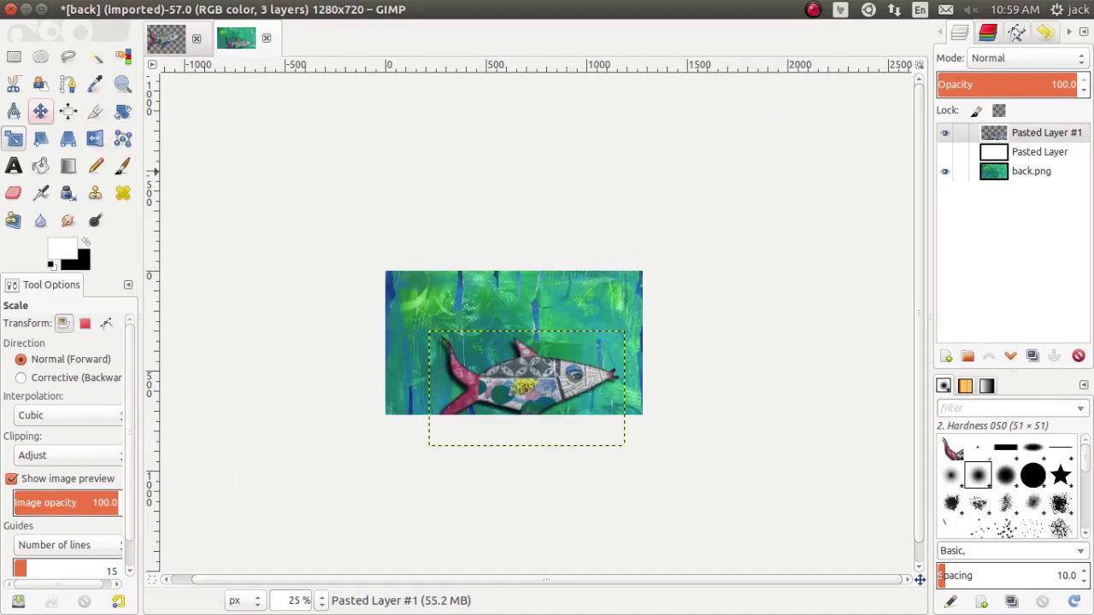
Move the fish up onto the green background and add a new empty layer above back.png
click(40, 111)
drag(563, 375, 554, 332)
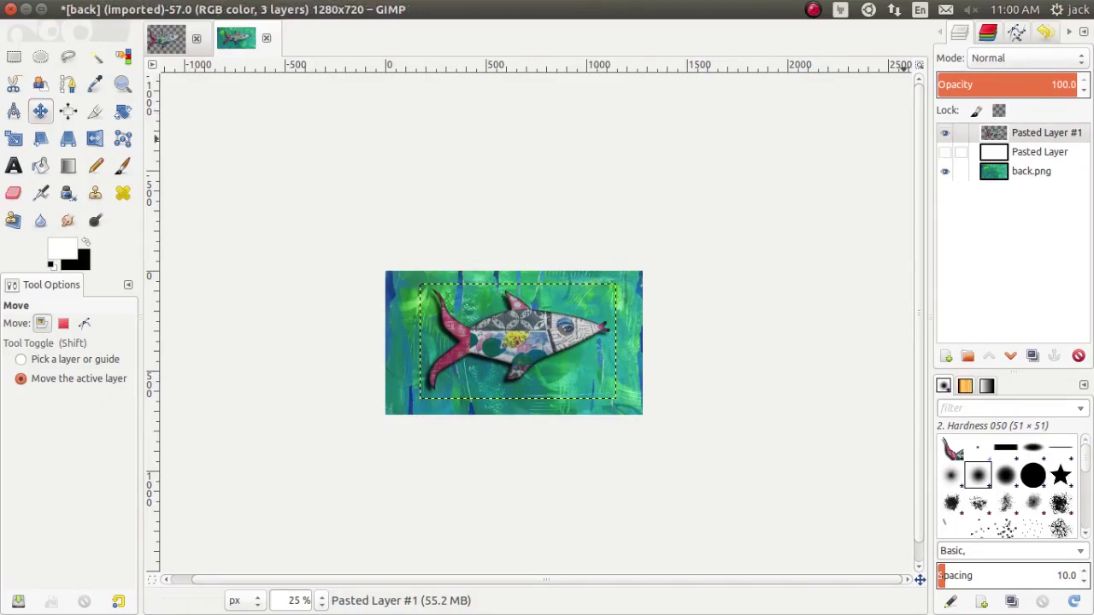
click(1034, 171)
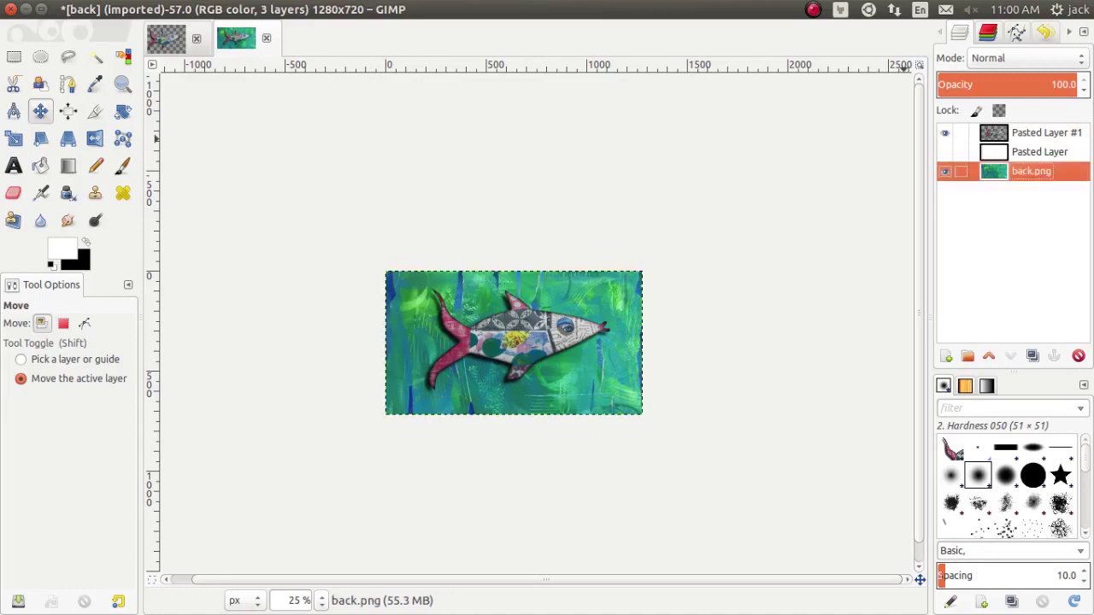
right_click(1043, 171)
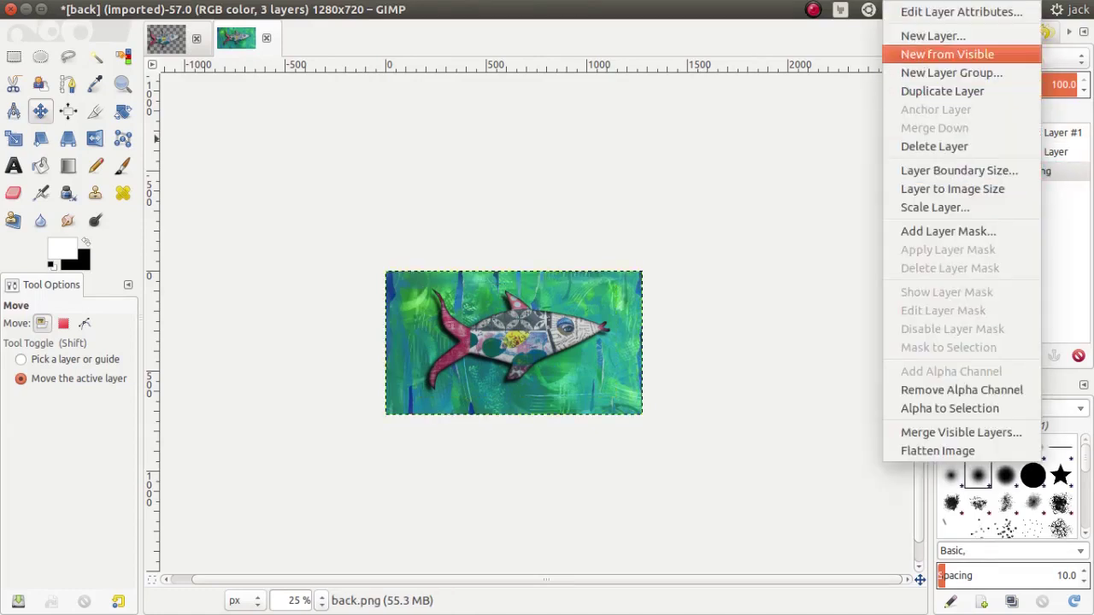
click(932, 35)
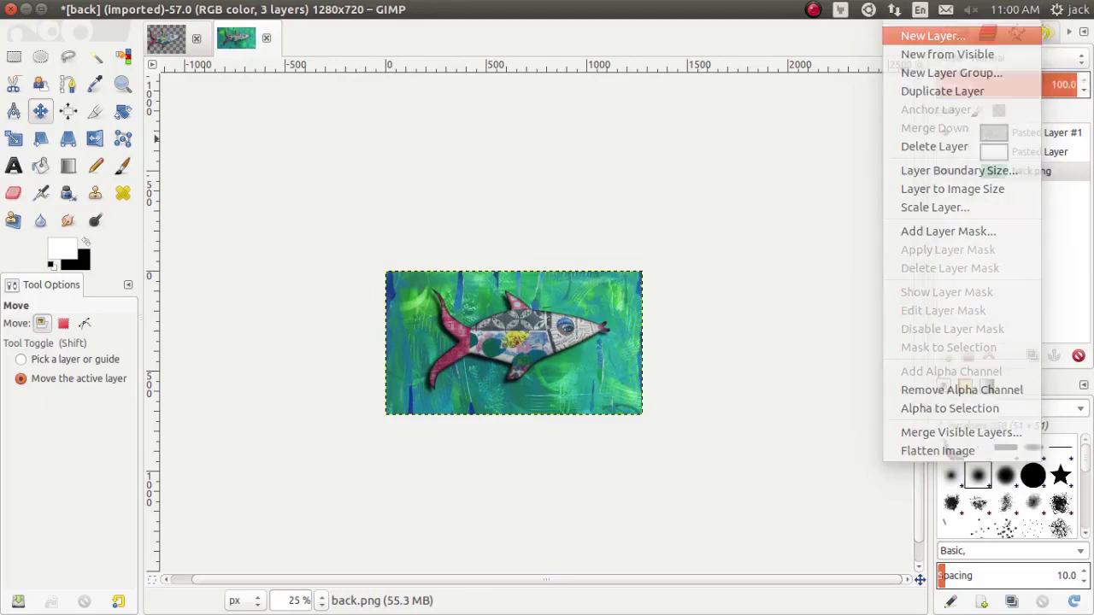
click(1047, 299)
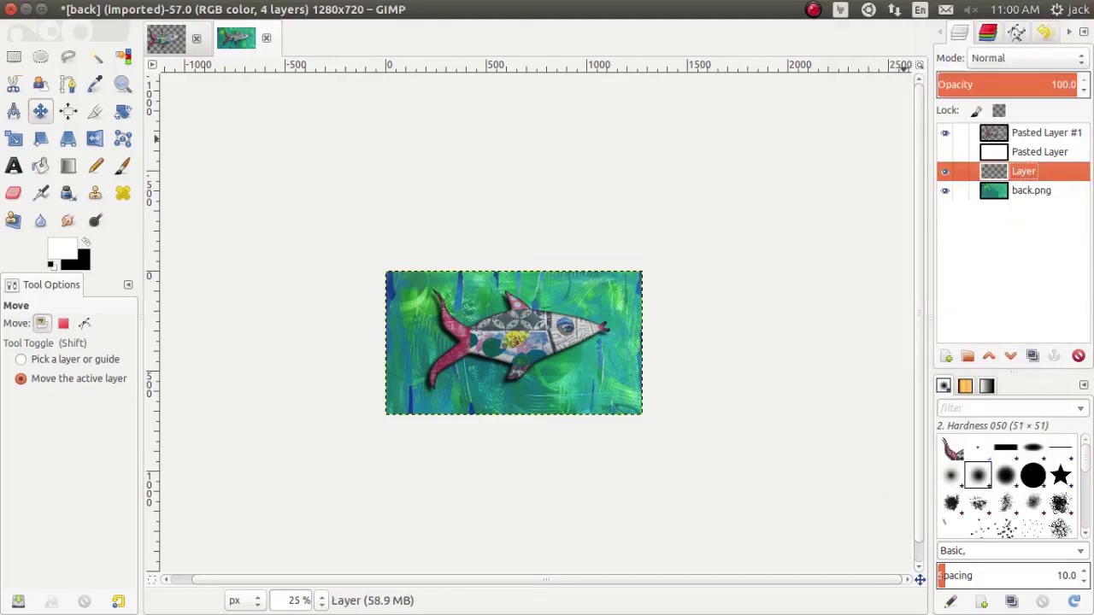
Merge the pasted layers down into a single fish Layer above back.png
click(1039, 152)
right_click(1039, 152)
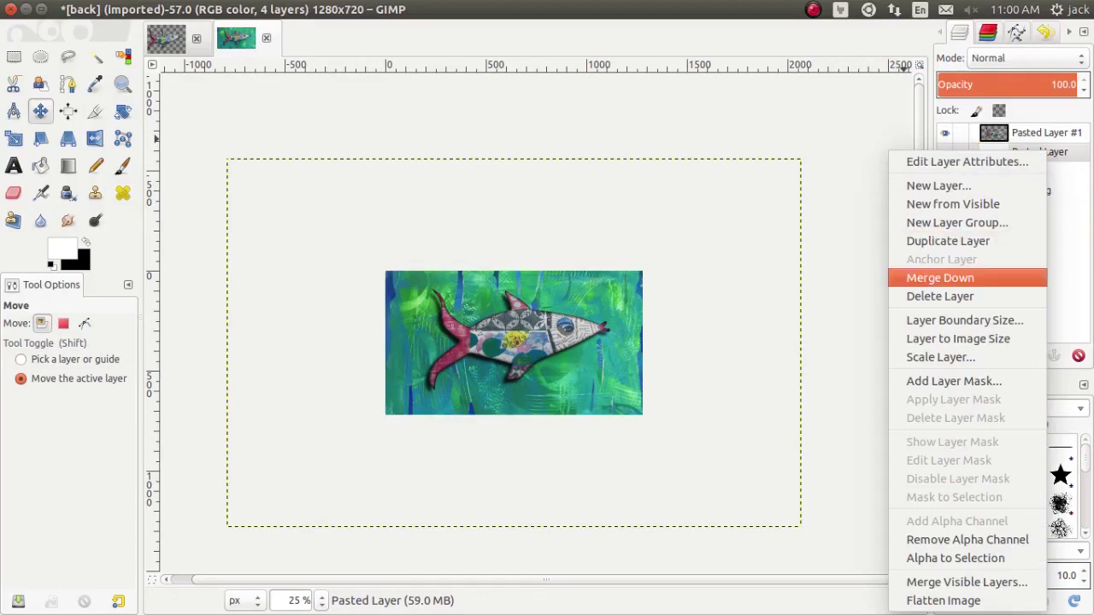
key(Return)
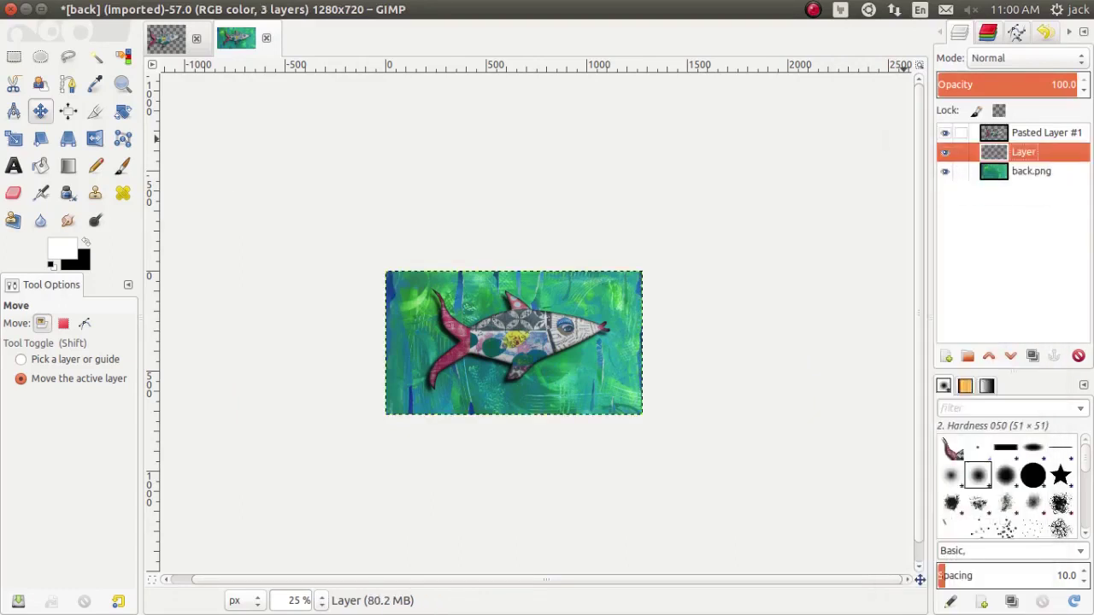
right_click(1051, 133)
key(Down)
key(Down)
key(Down)
key(Down)
key(Down)
key(Down)
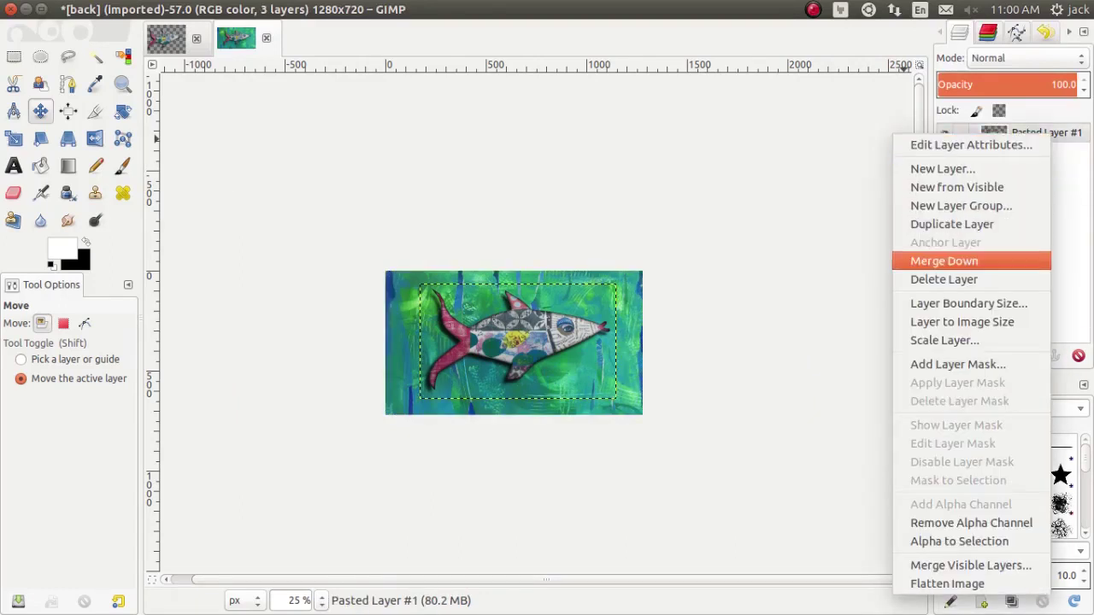
key(Return)
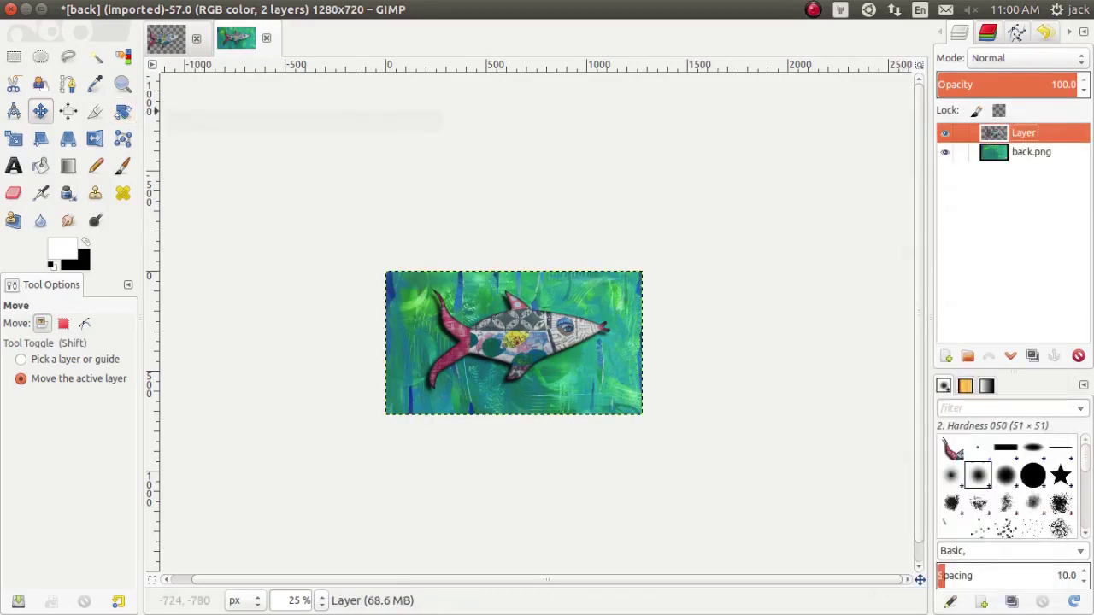
Toggle the fish and green background layers' visibility to check the result
click(944, 133)
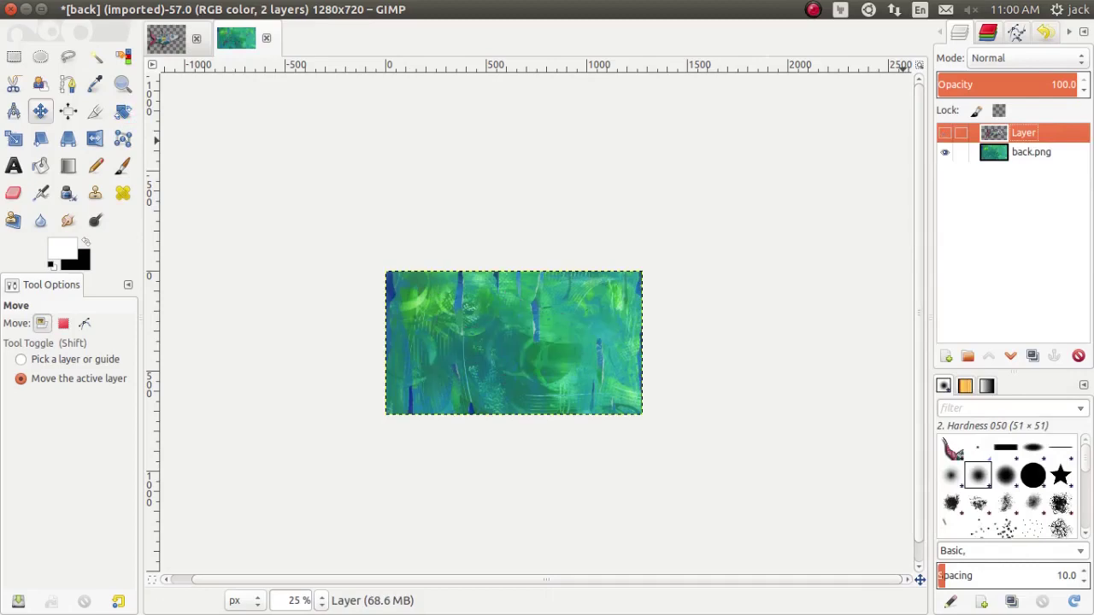
click(944, 133)
click(944, 152)
click(945, 152)
click(944, 132)
click(945, 133)
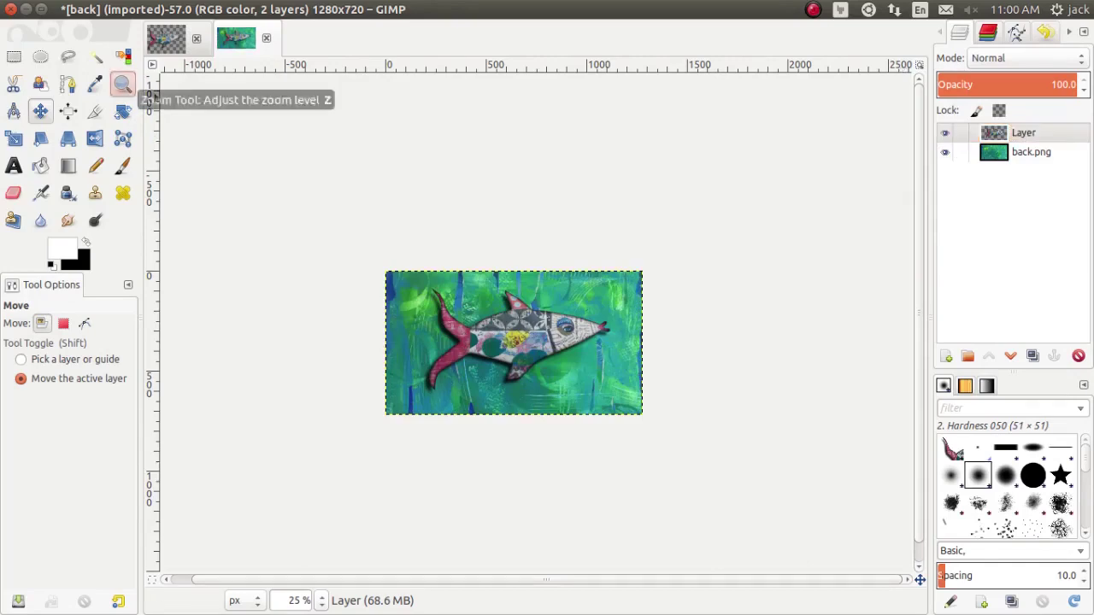
Zoom in to 66.7%, then switch to the 2016-07-20 01.15.15 fish collage image
click(122, 84)
click(21, 356)
click(509, 360)
click(509, 361)
click(509, 360)
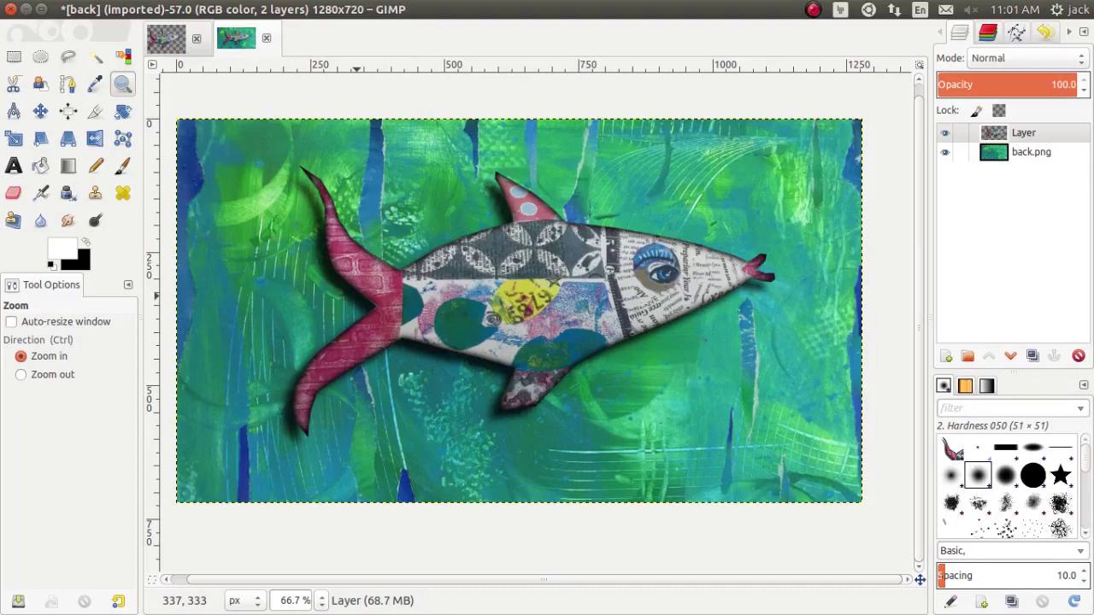
click(166, 39)
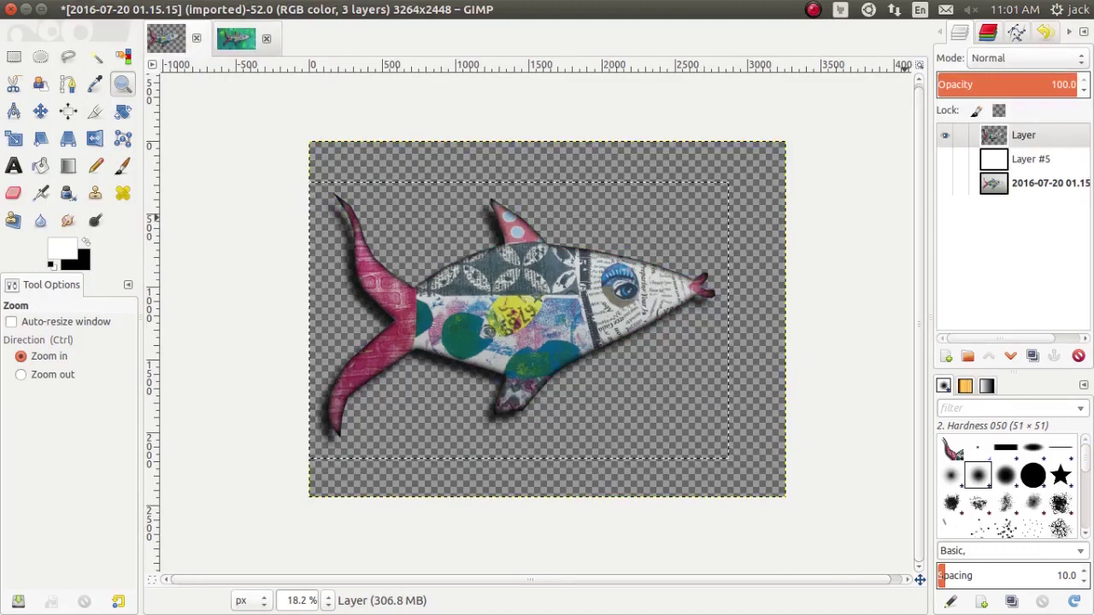
Deselect, undo the merge to restore seven layers, and nudge the drop shadow right and down
key(ctrl+shift+a)
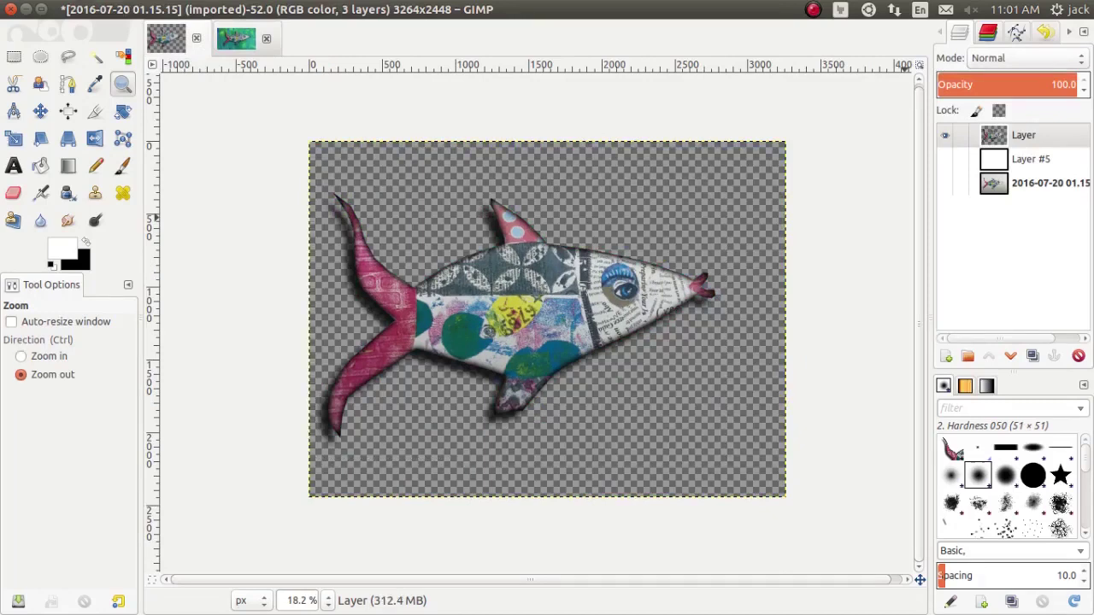
key(ctrl+z)
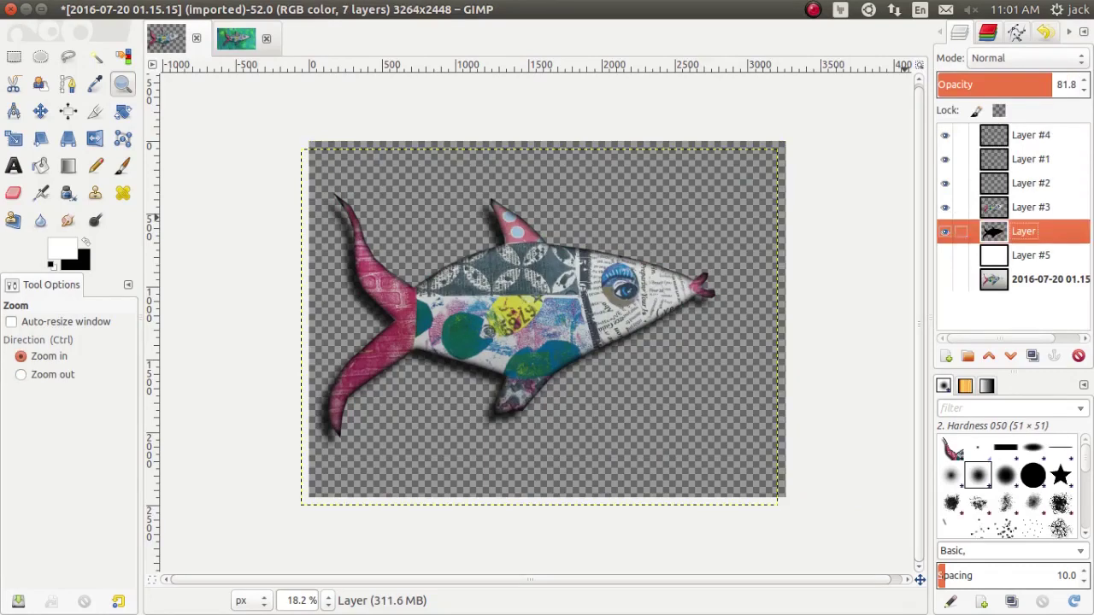
click(944, 231)
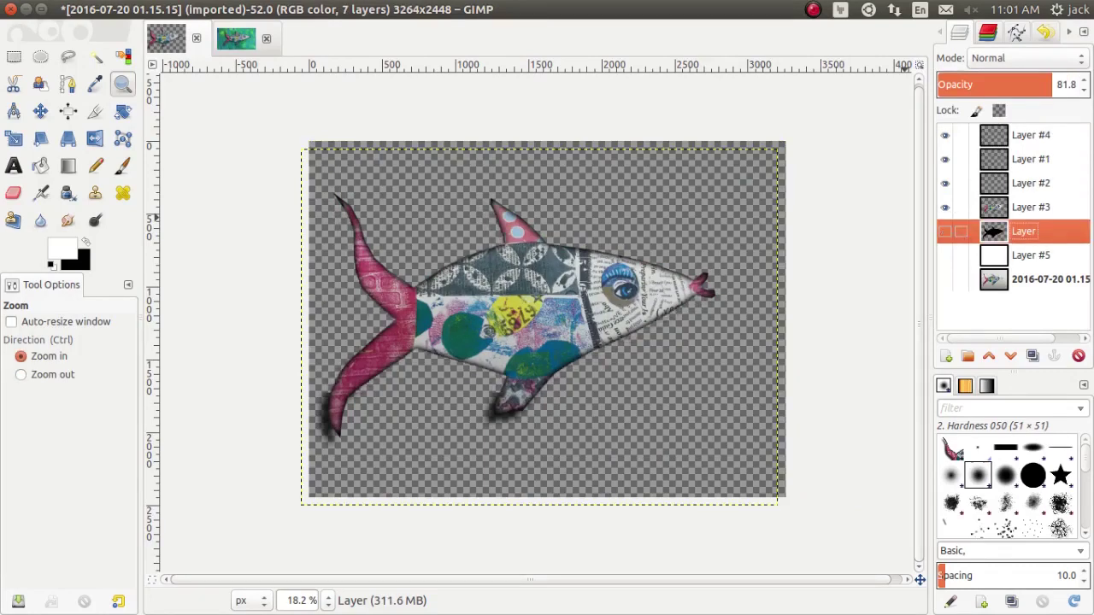
click(944, 231)
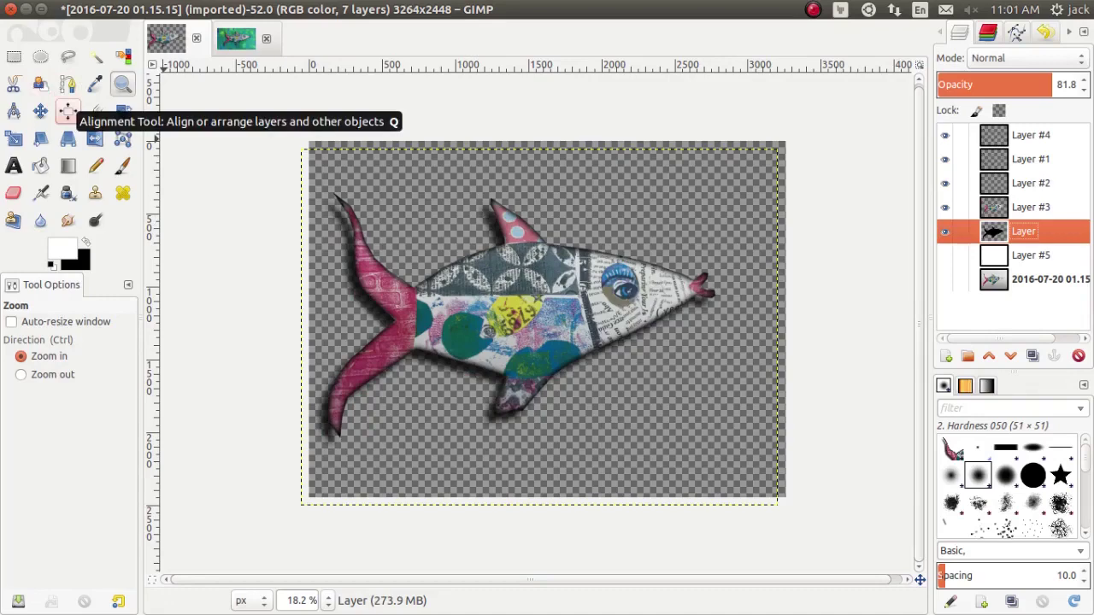
click(40, 111)
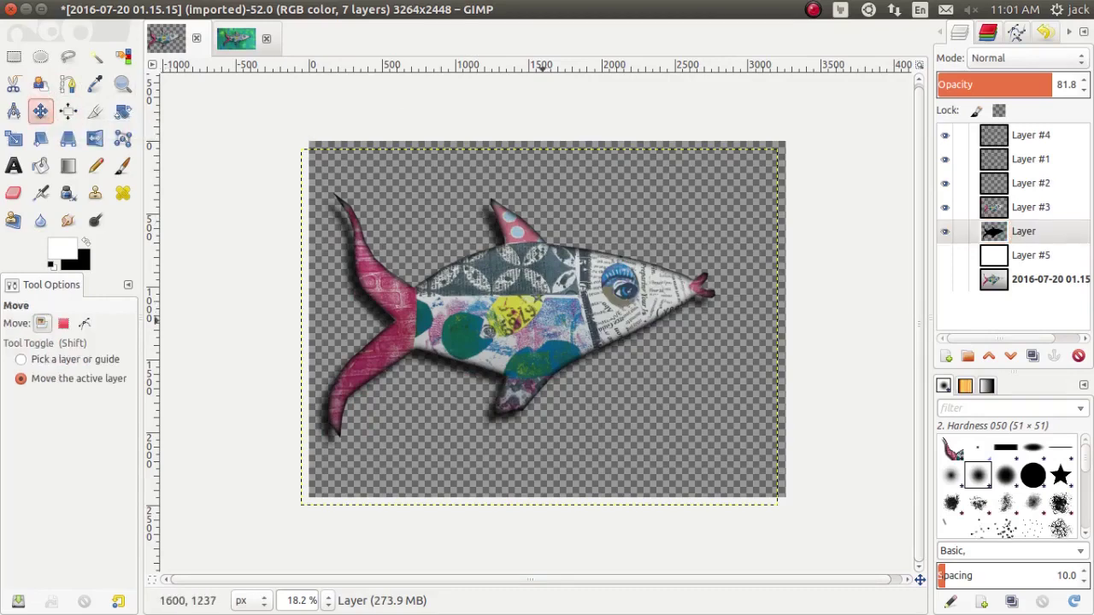
drag(543, 322, 576, 339)
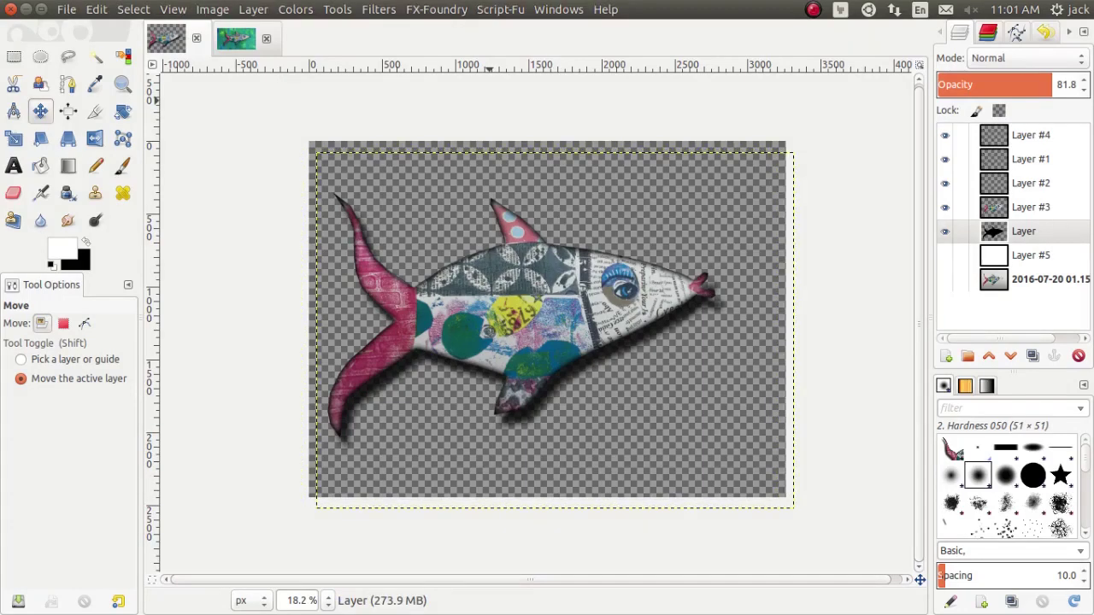
Merge the visible fish and repositioned shadow layers into one layer, clipped to image
click(212, 10)
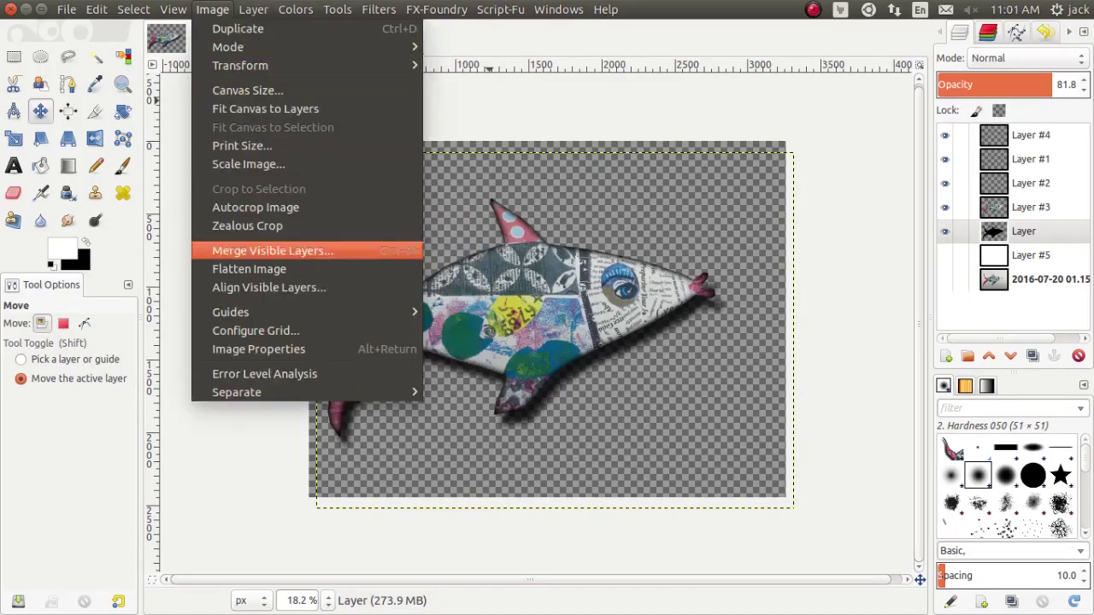
click(271, 250)
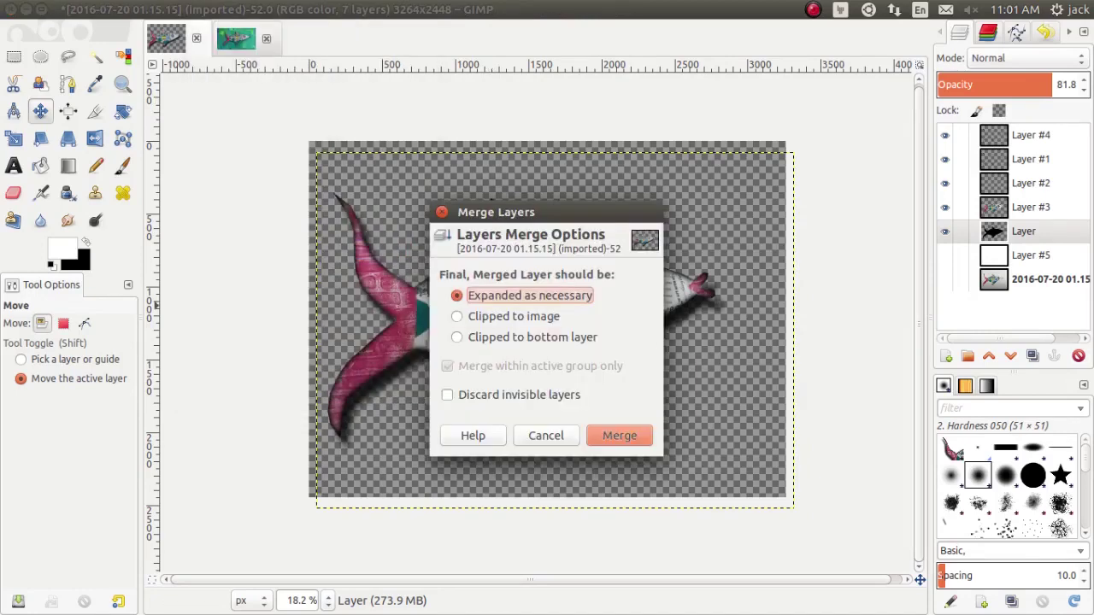
click(513, 316)
click(620, 435)
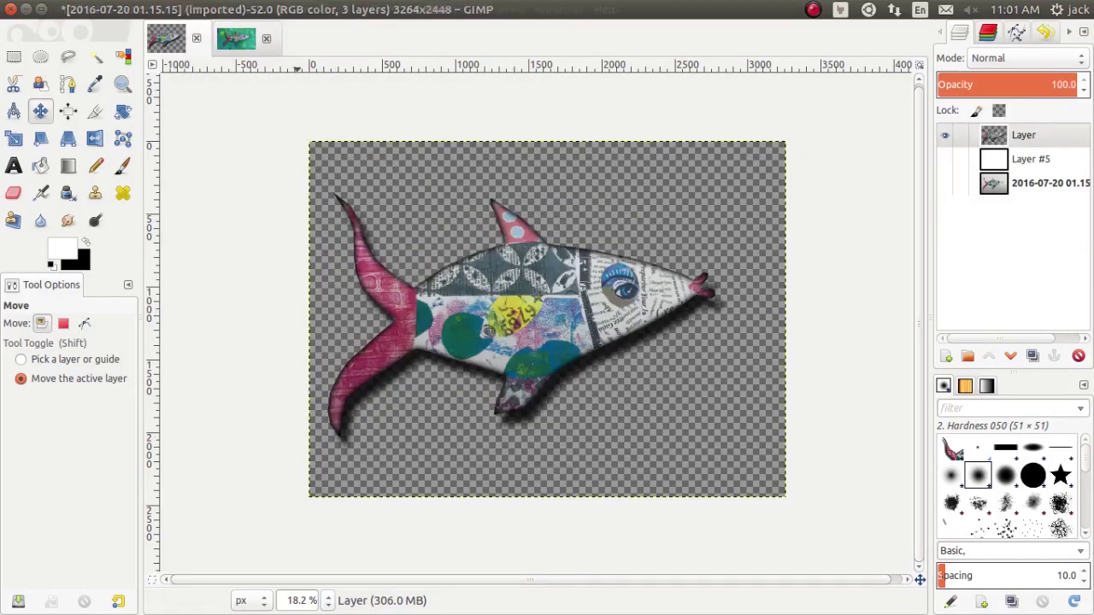
Flip the fish image horizontally so the fish faces left, comparing with the back image
key(alt+i)
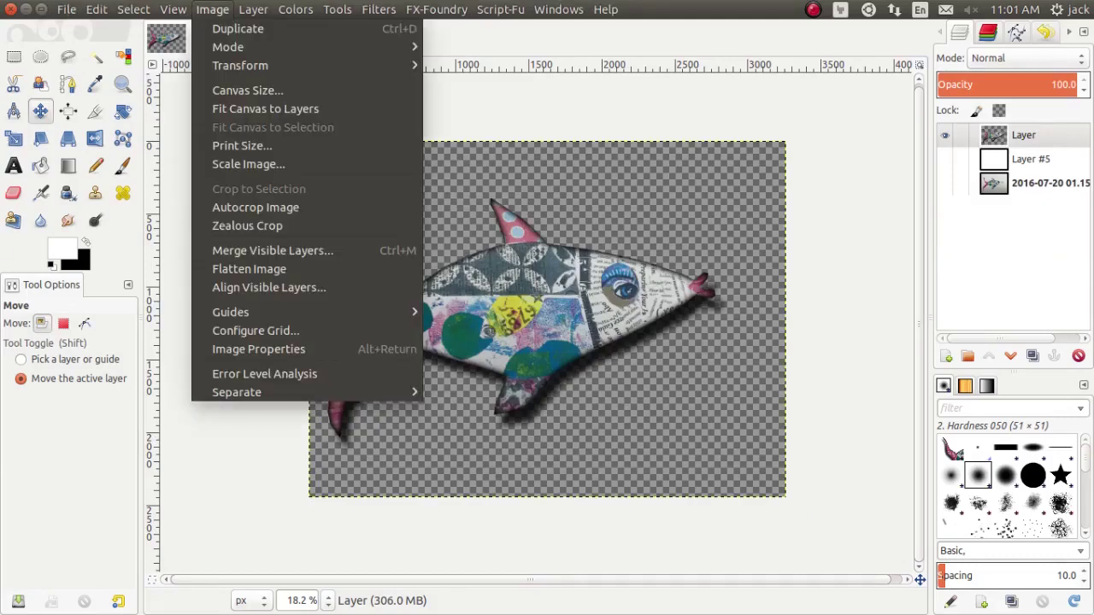
key(Down)
key(Down)
key(Down)
key(Right)
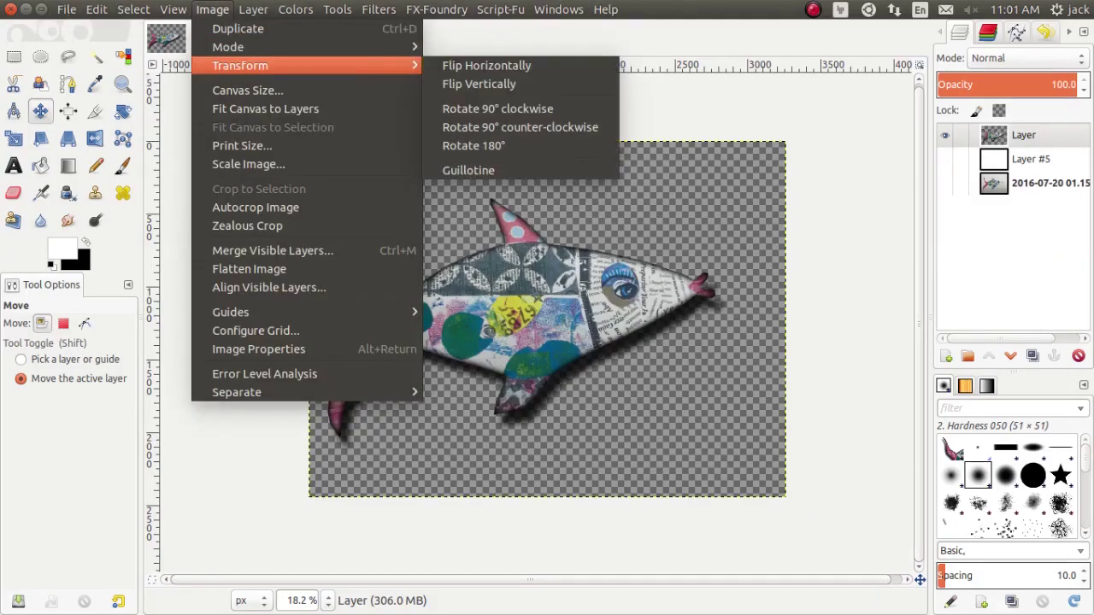
key(Return)
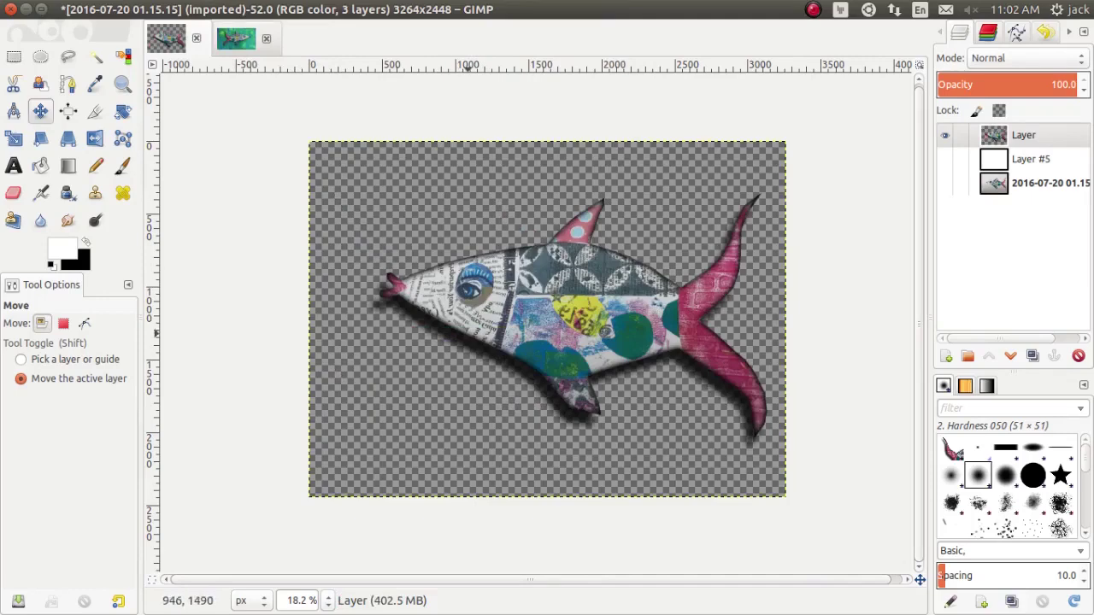
click(236, 37)
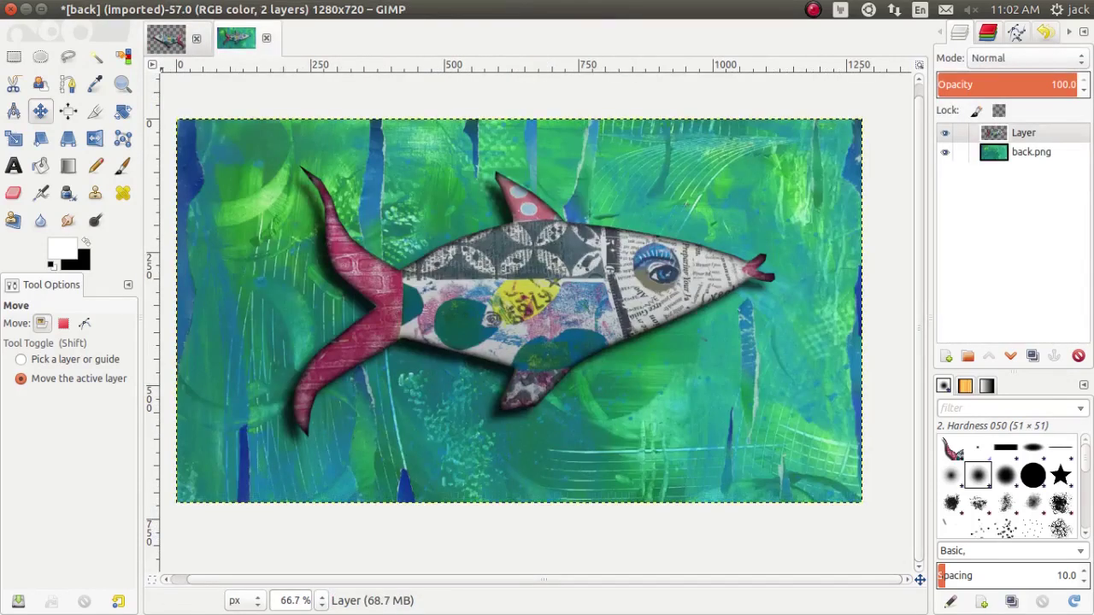
key(alt+1)
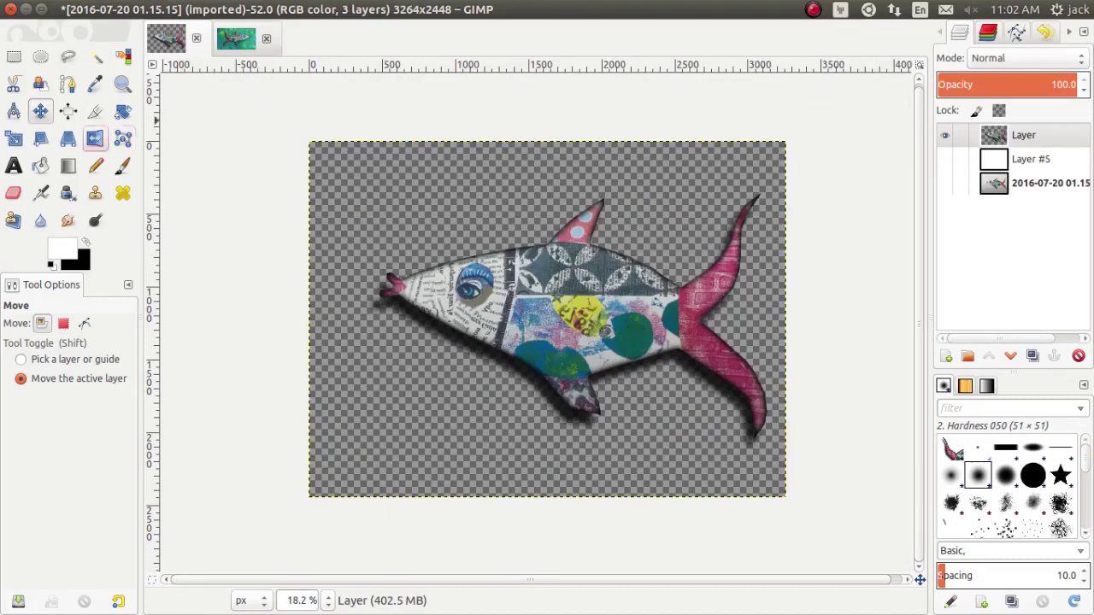
Copy a rectangle around the flipped fish and its shadow, then return to the back image
key(r)
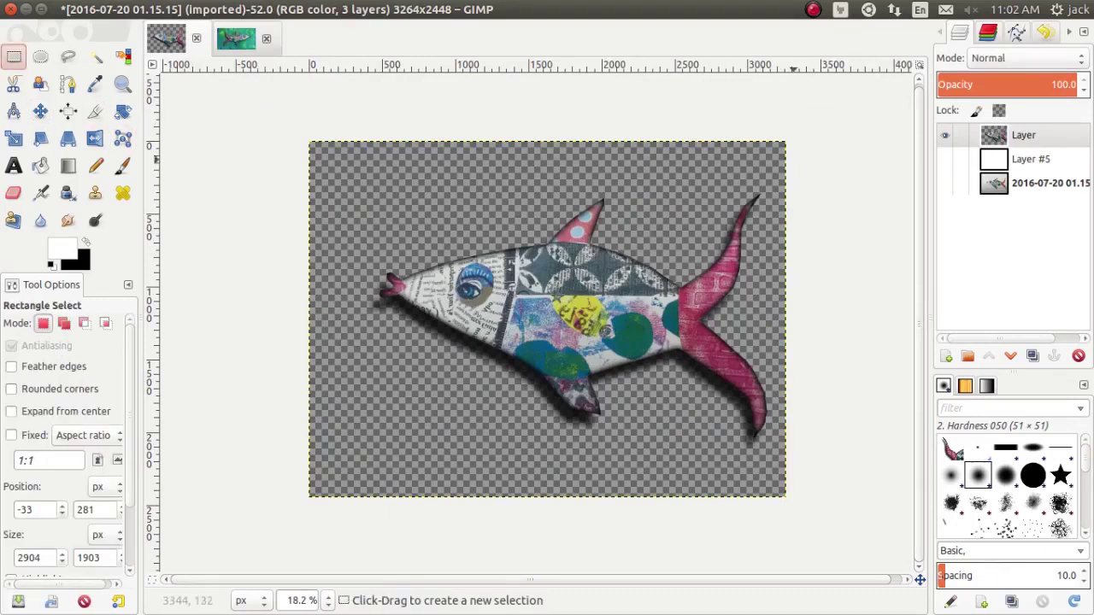
drag(805, 160, 356, 480)
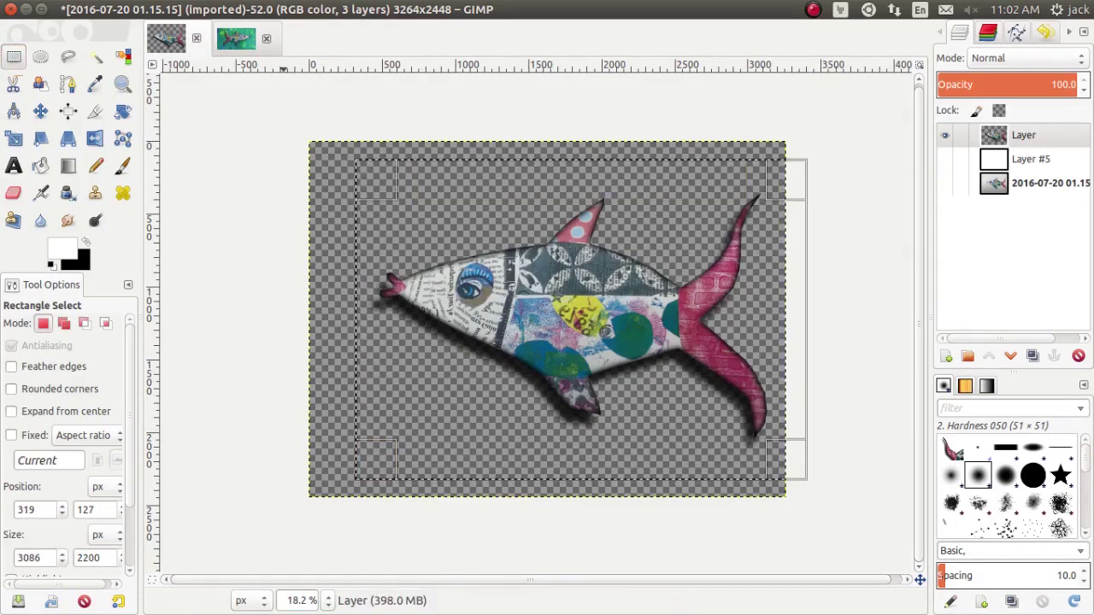
click(96, 9)
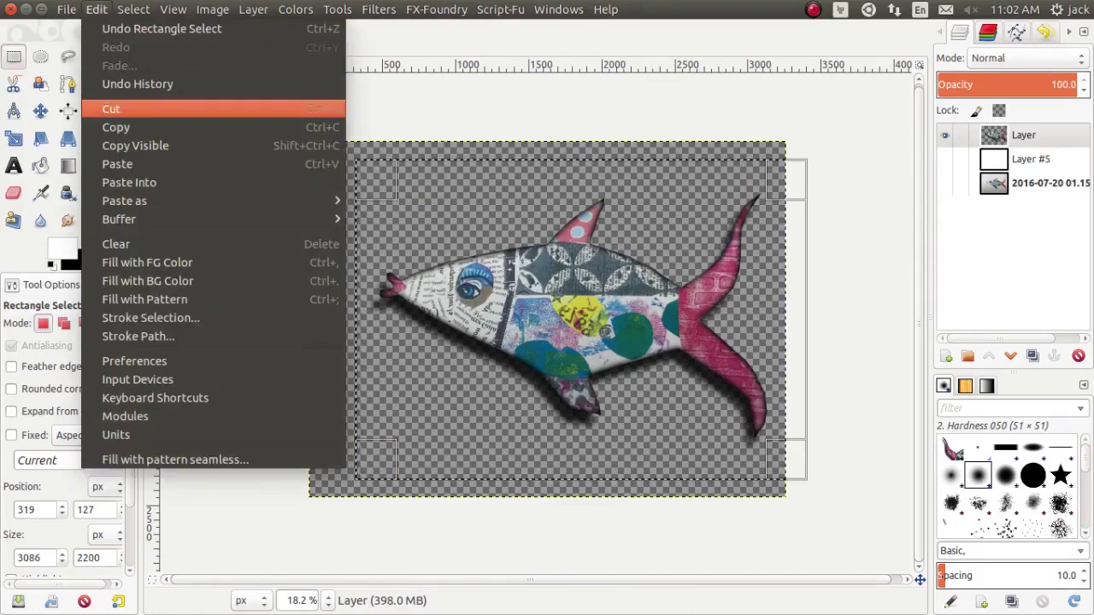
click(115, 127)
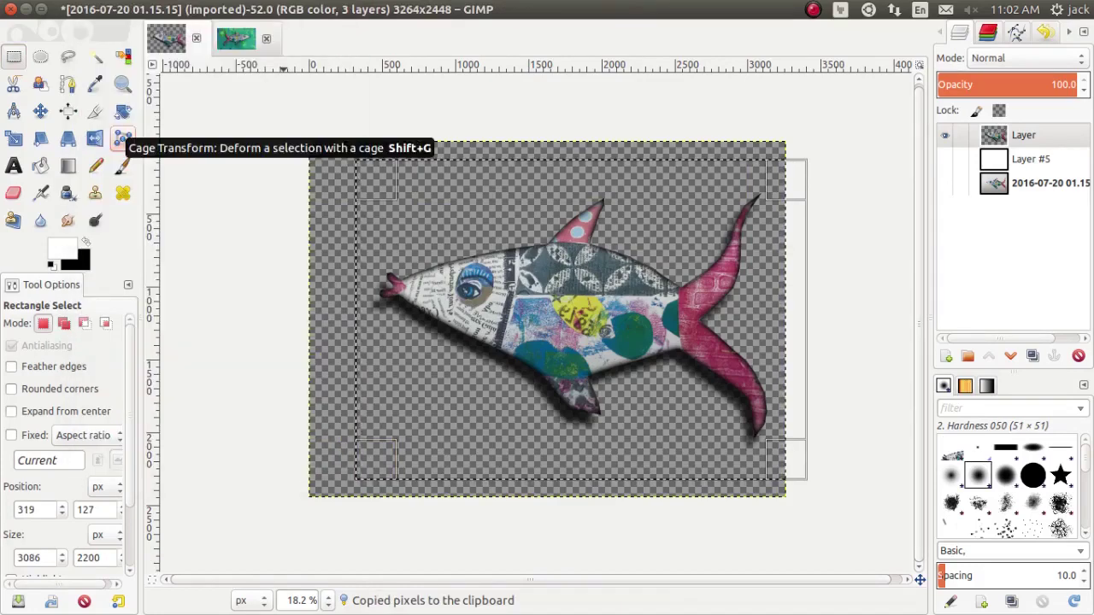
click(235, 38)
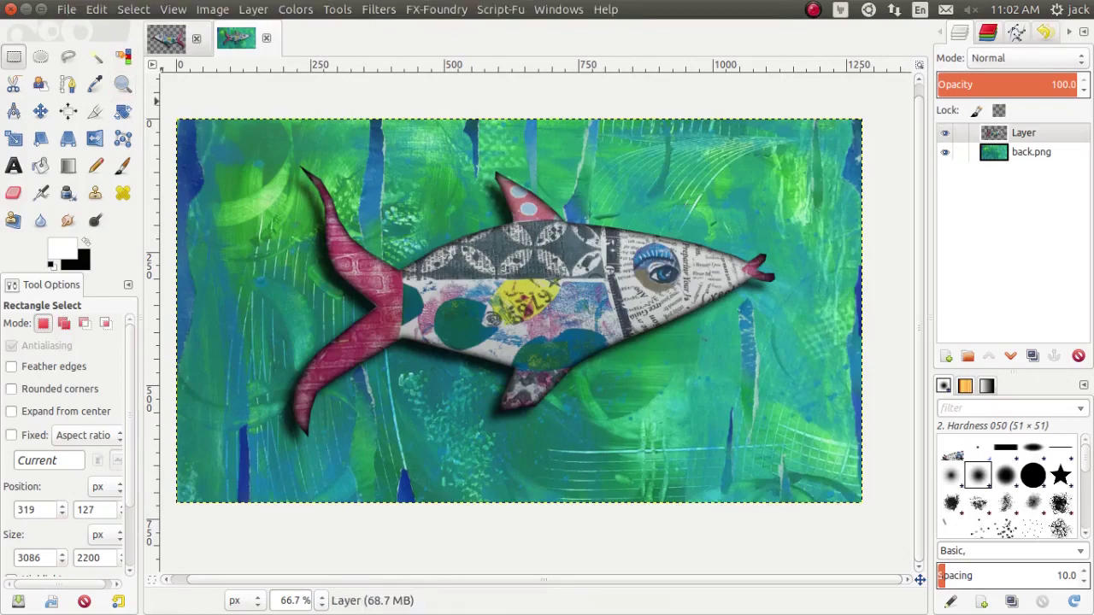
Paste the flipped fish into the back image as a new 2945x2200 px Clipboard layer
click(96, 9)
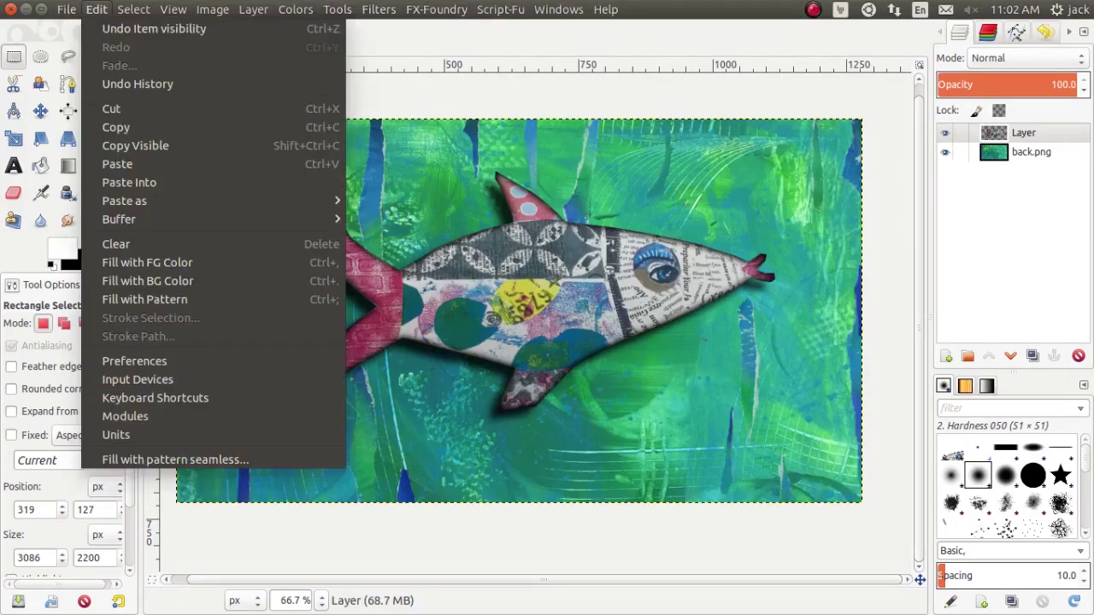
click(117, 164)
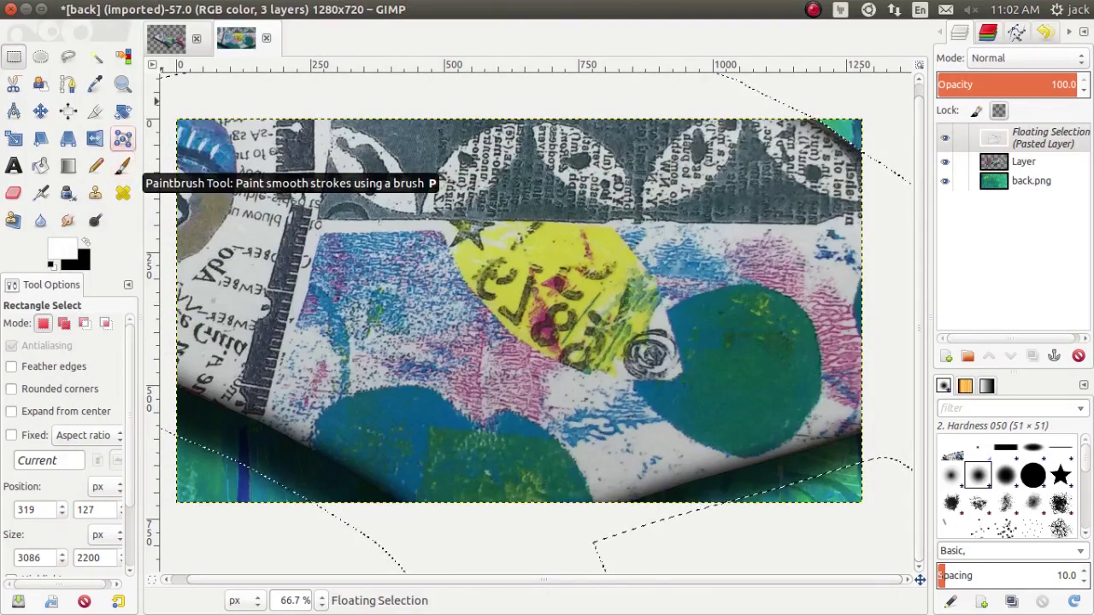
click(13, 138)
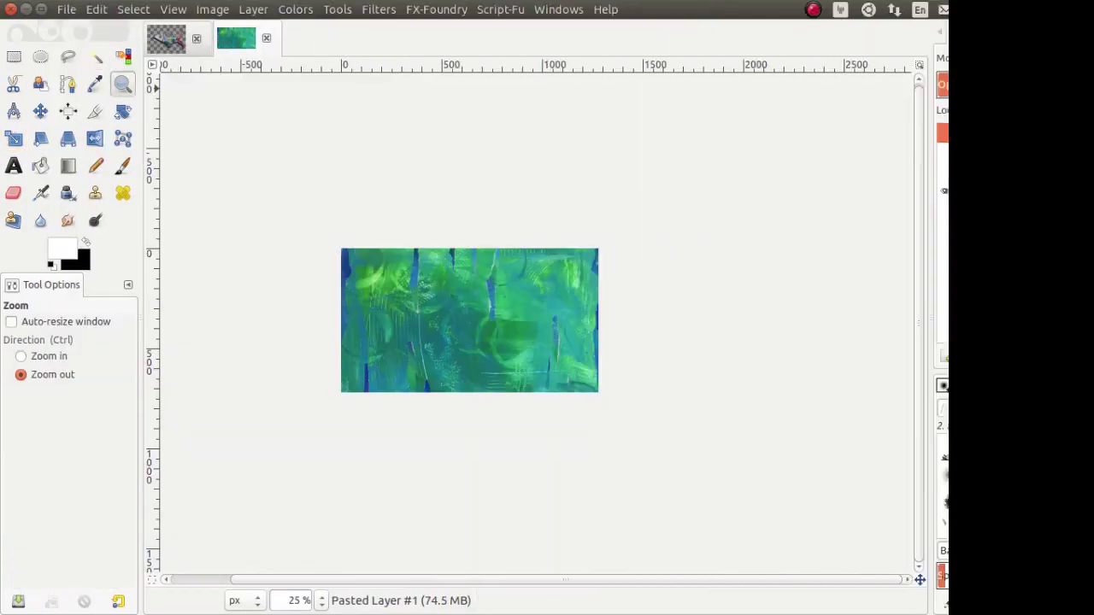
key(alt+e)
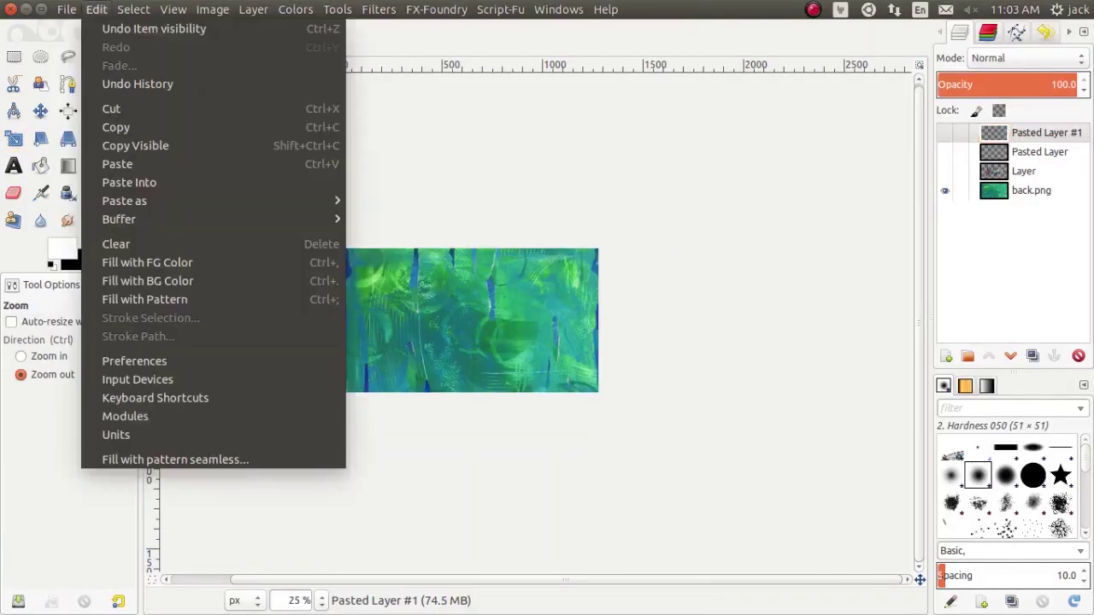
key(Down)
key(Down)
key(Down)
key(Down)
key(Down)
key(Down)
key(Down)
key(Down)
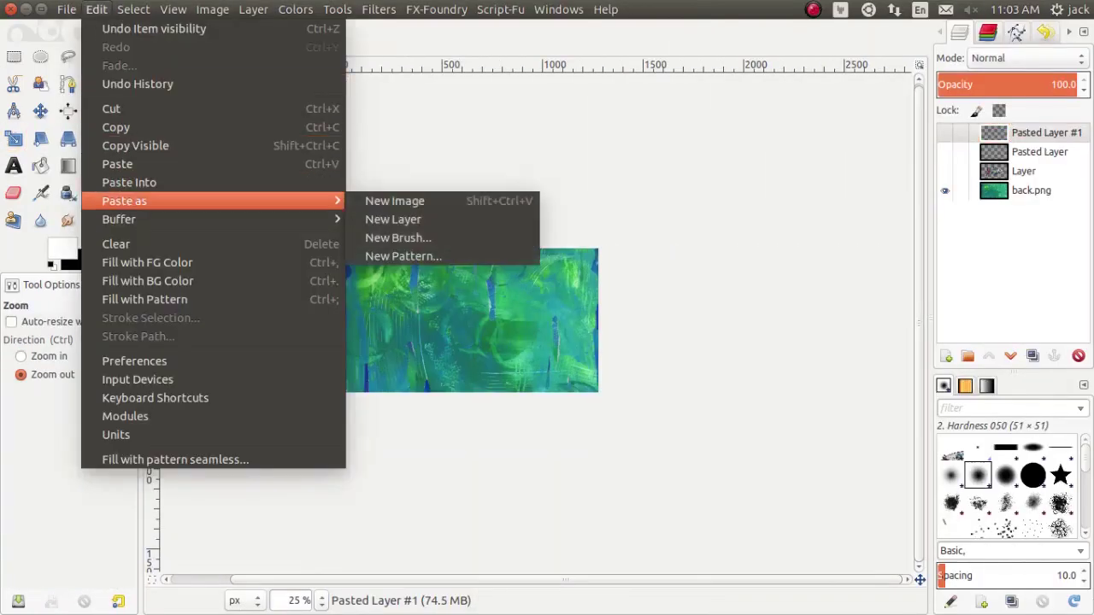
key(Right)
key(Down)
key(Return)
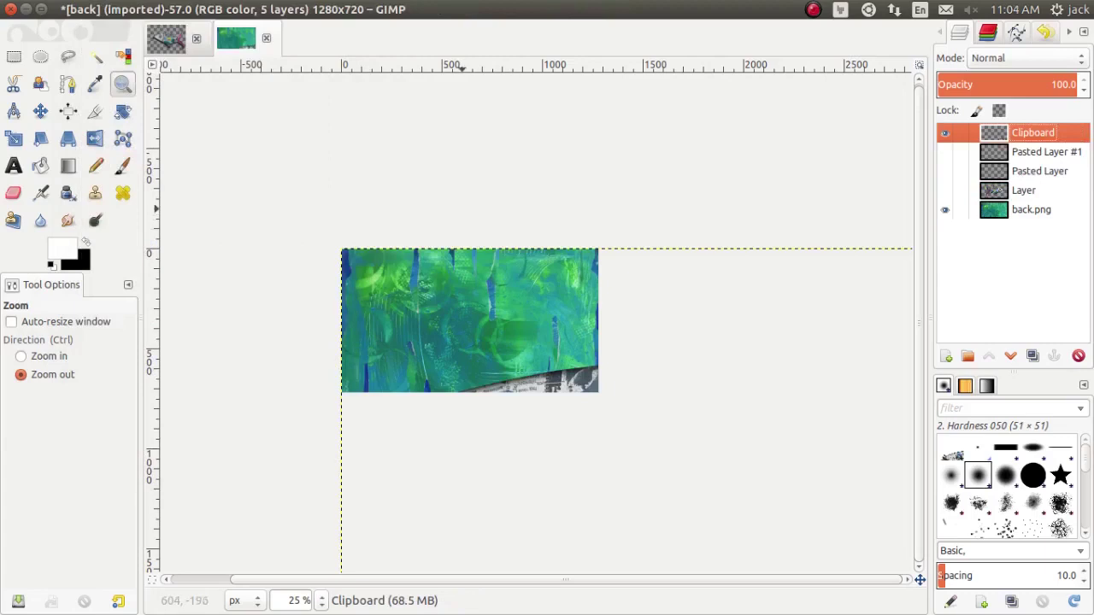
click(40, 112)
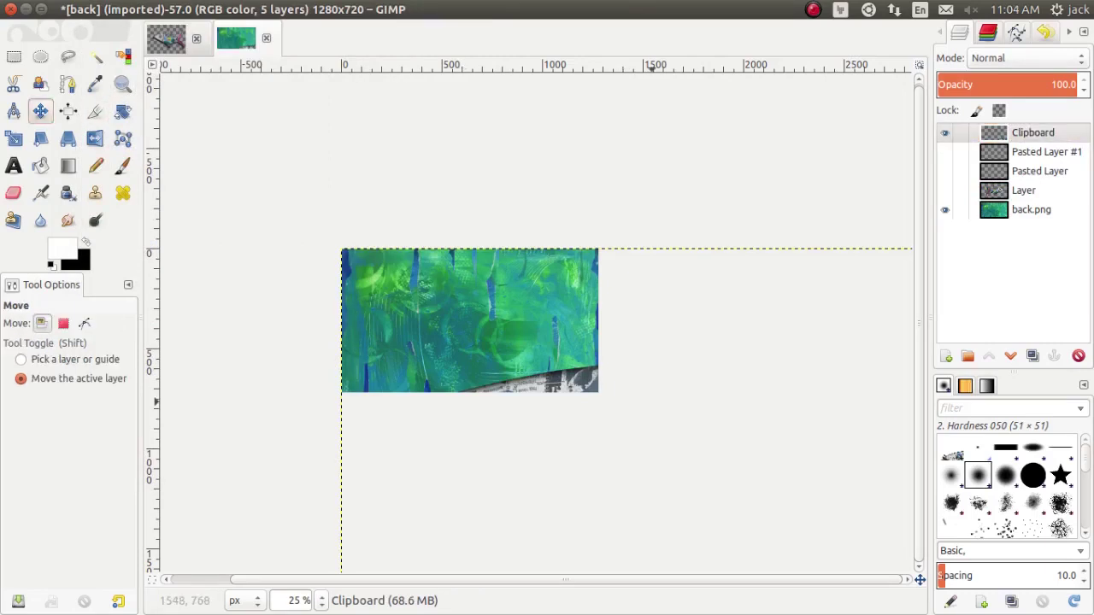
key(shift+t)
Scale the pasted fish layer down to about half size
click(746, 447)
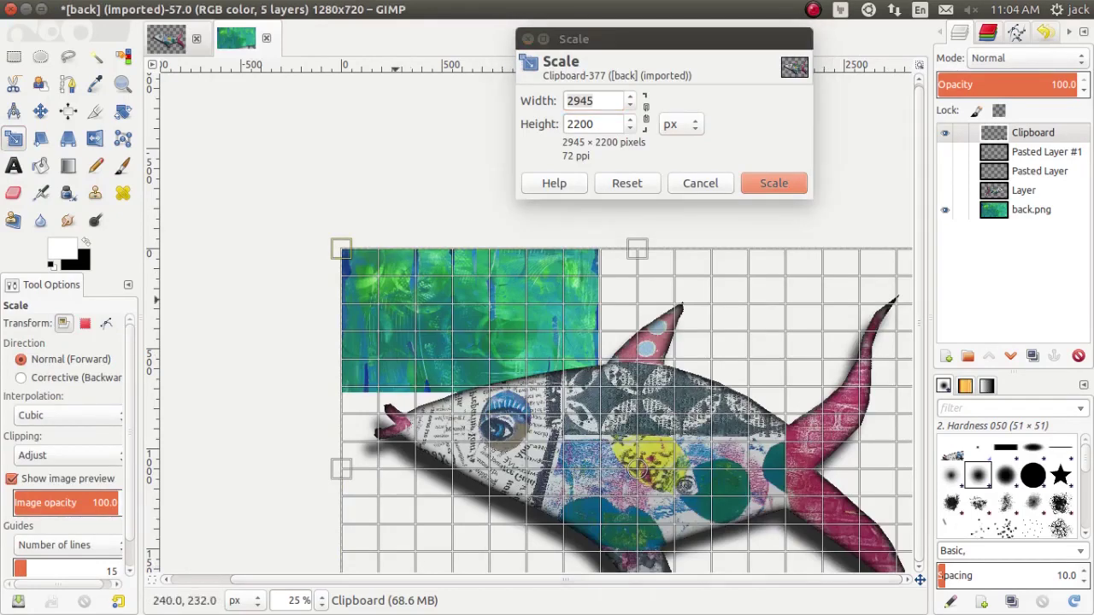
drag(341, 243, 639, 393)
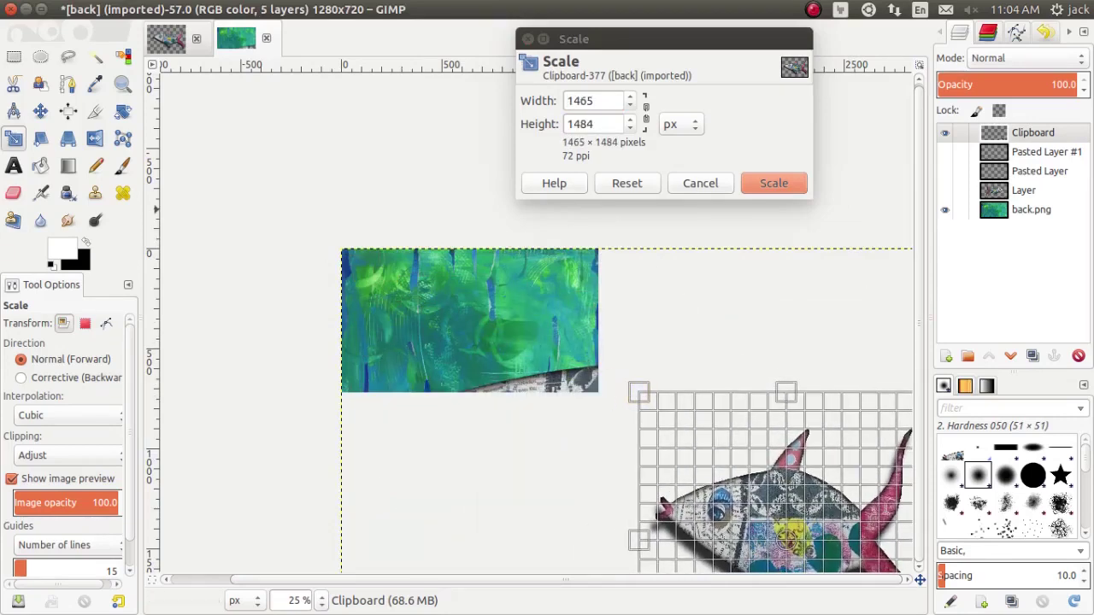
click(773, 184)
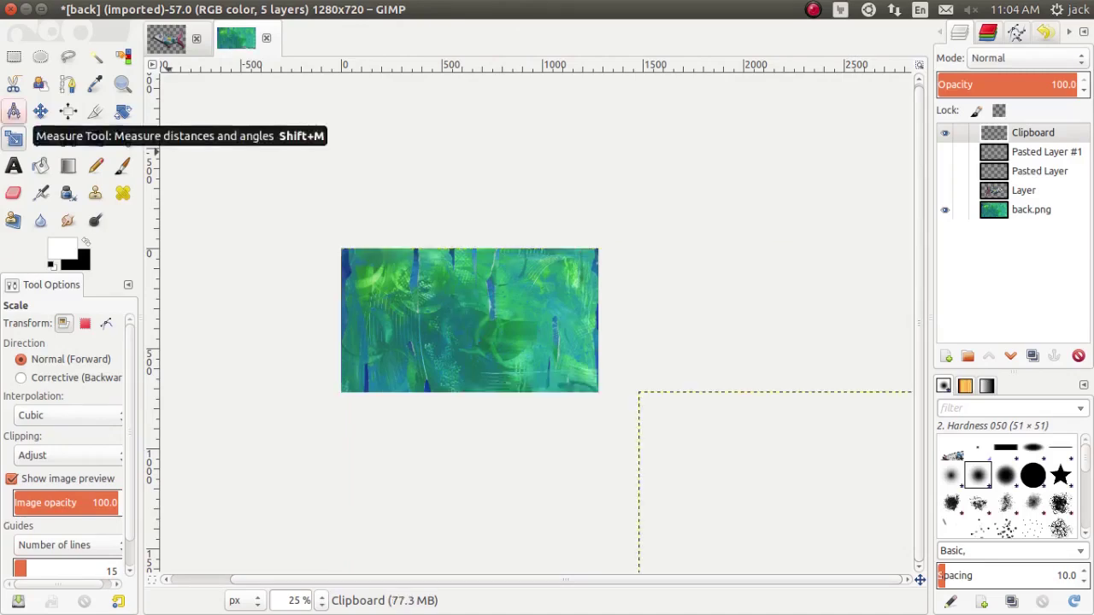
Move the fish up onto the background and shrink it further to 670x493 px
click(40, 111)
drag(886, 528, 538, 335)
click(14, 138)
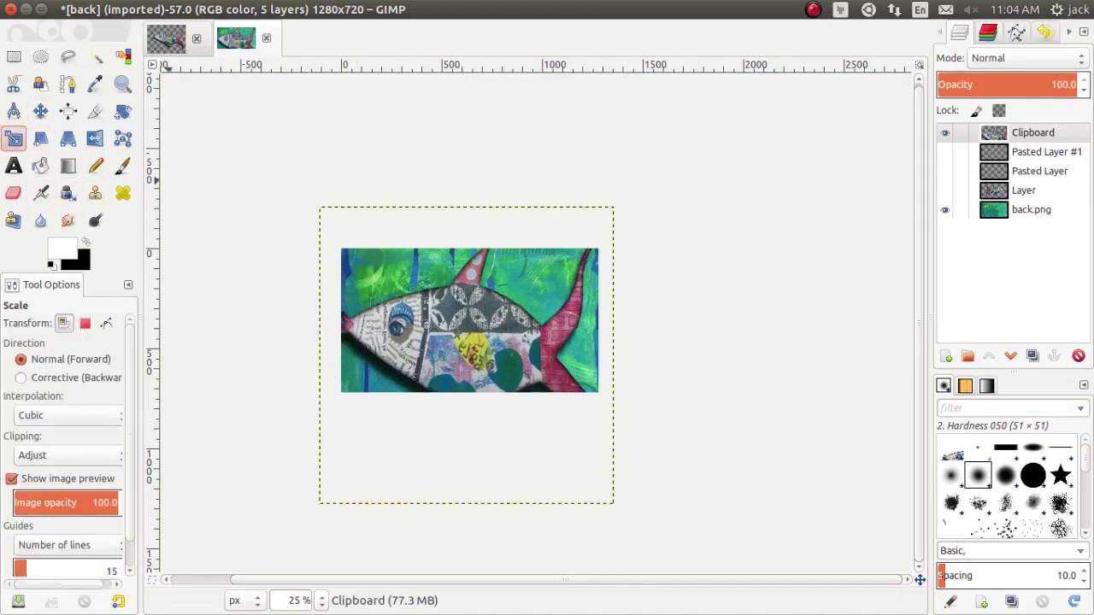
click(472, 323)
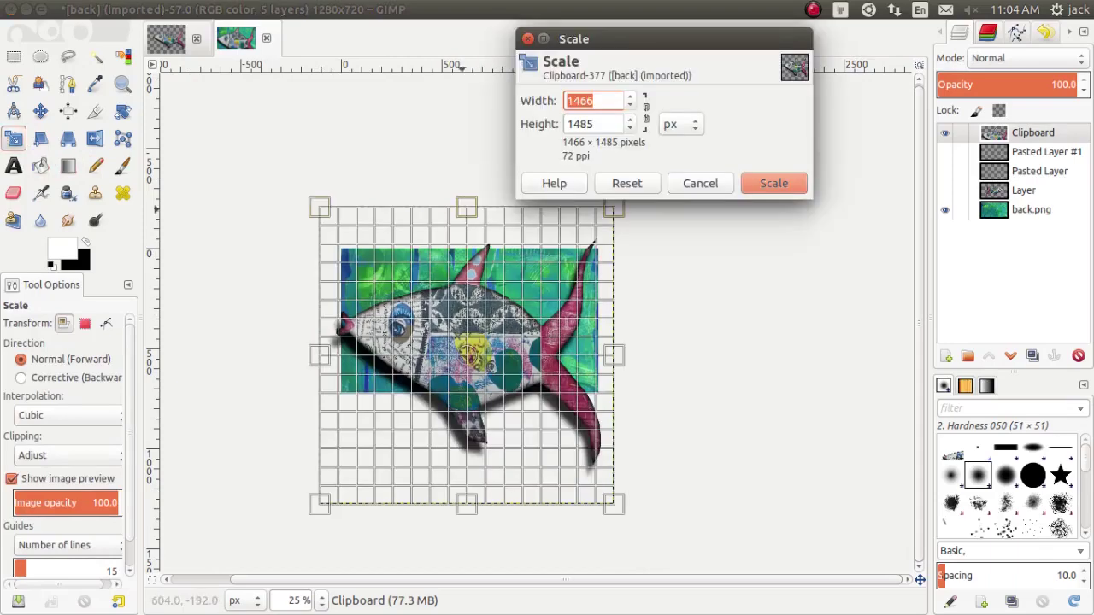
drag(317, 206, 484, 415)
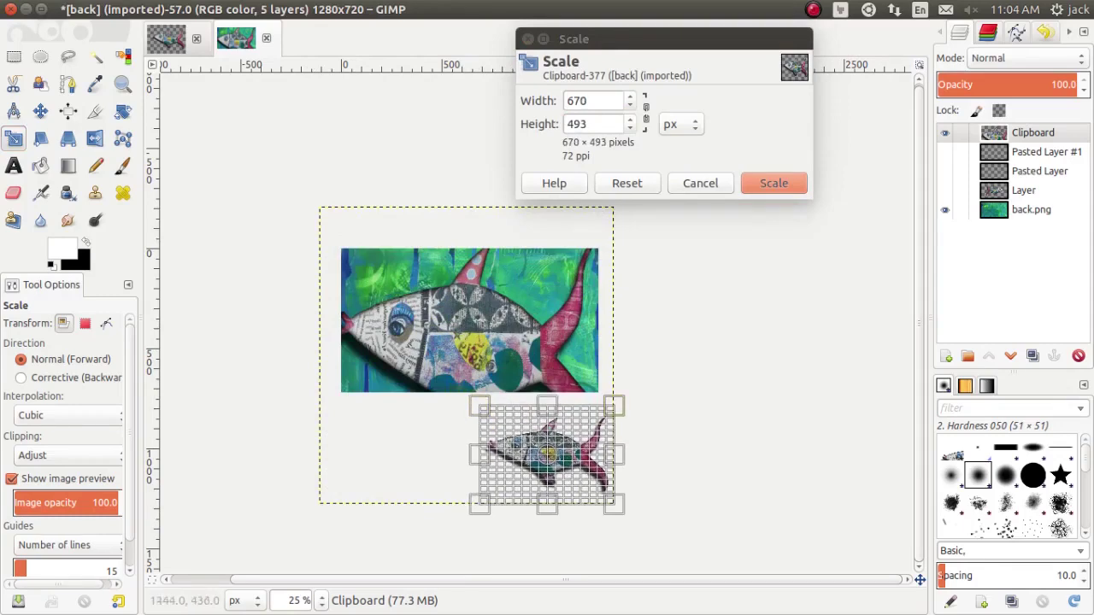
click(773, 183)
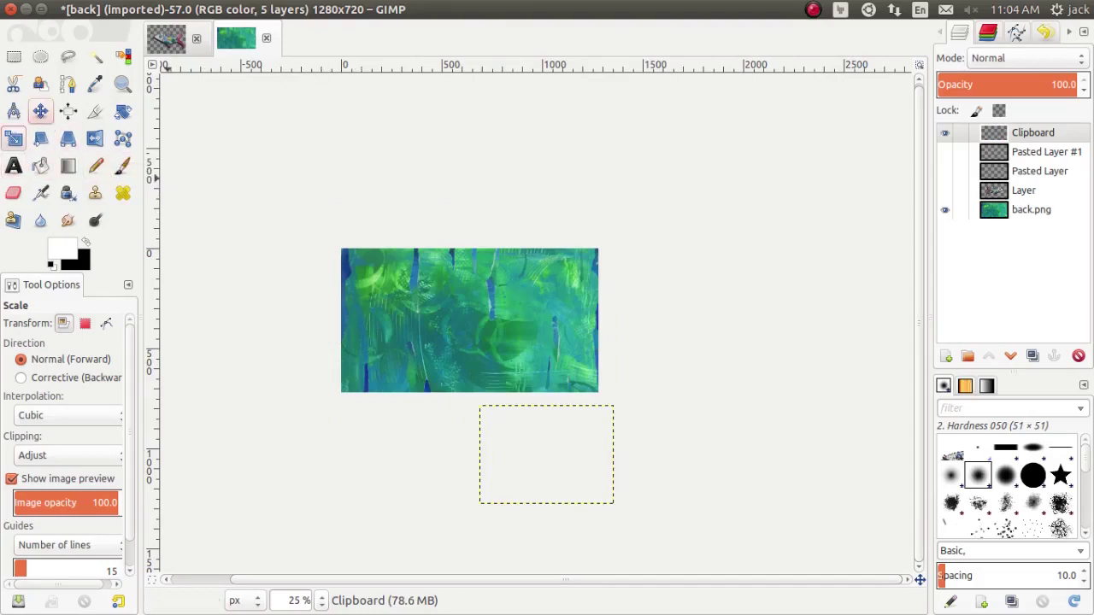
Move the small fish onto the background's right side and make the two-fish Layer visible
click(40, 110)
drag(546, 454, 532, 341)
click(1023, 190)
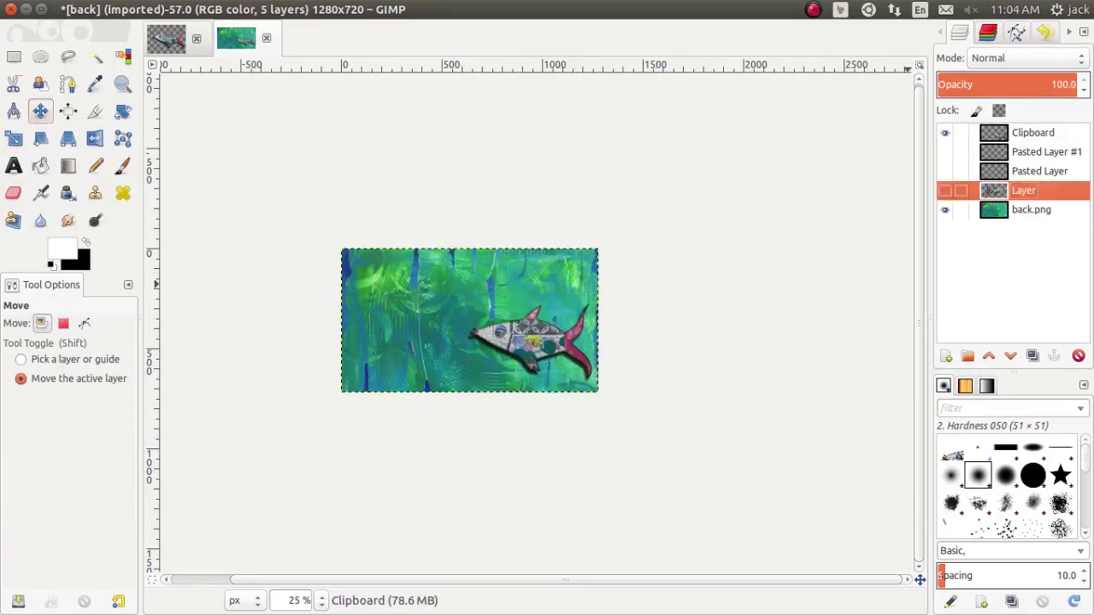
click(944, 189)
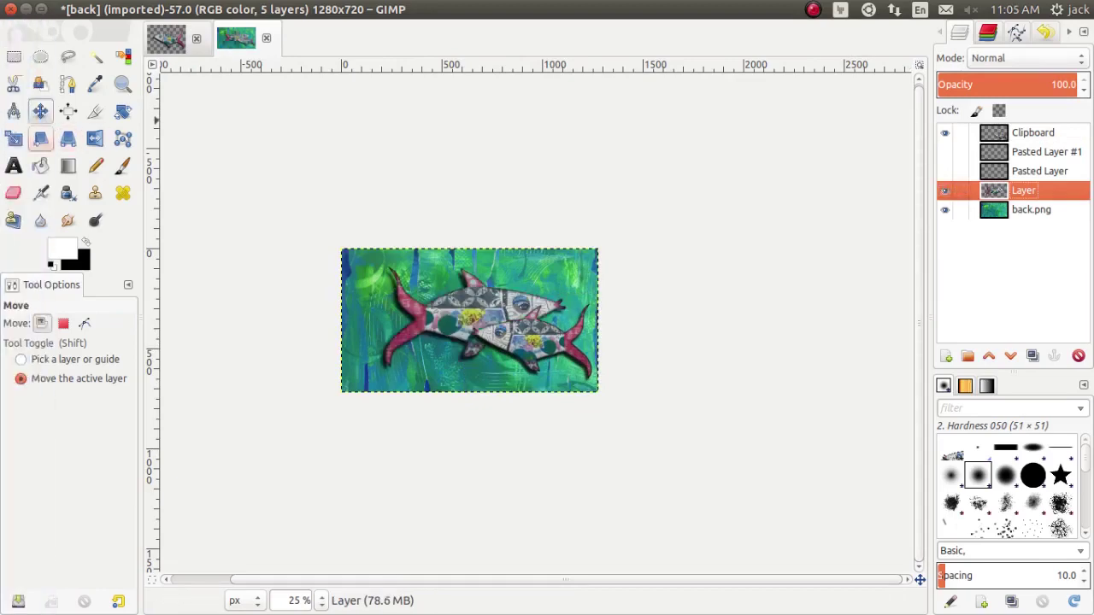
Scale the two-fish Layer to 860x484 px, undoing a mistaken narrow scaling first
click(14, 139)
click(476, 302)
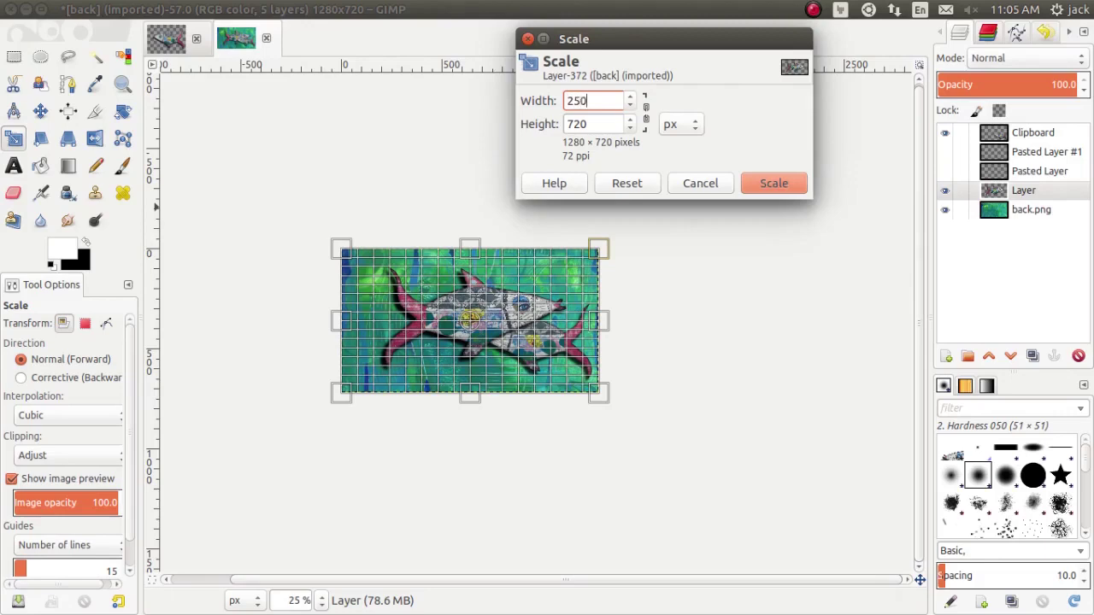
key(Return)
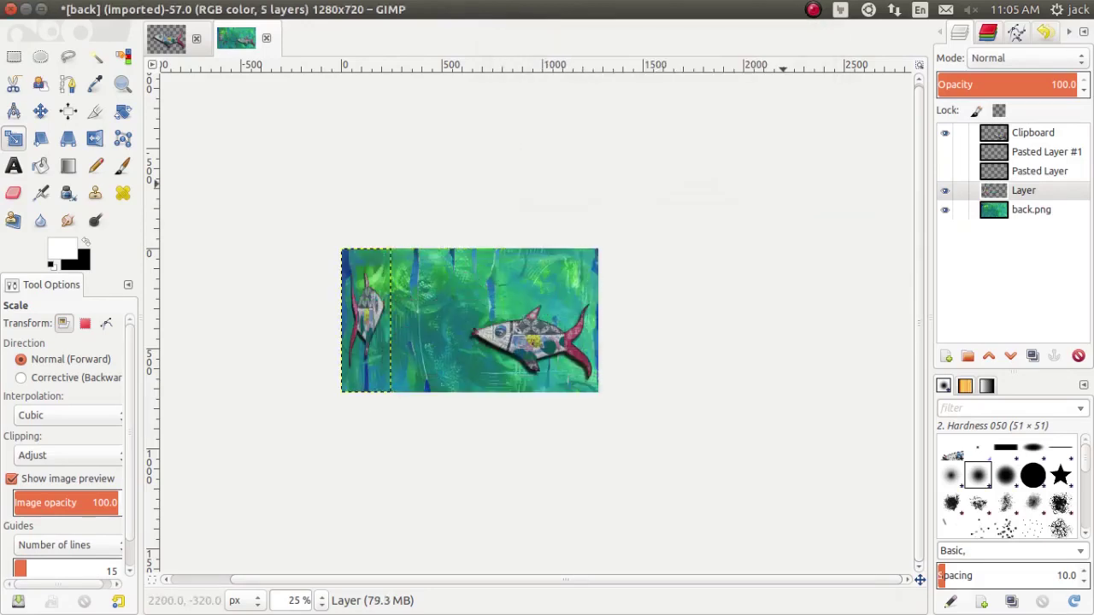
key(ctrl+z)
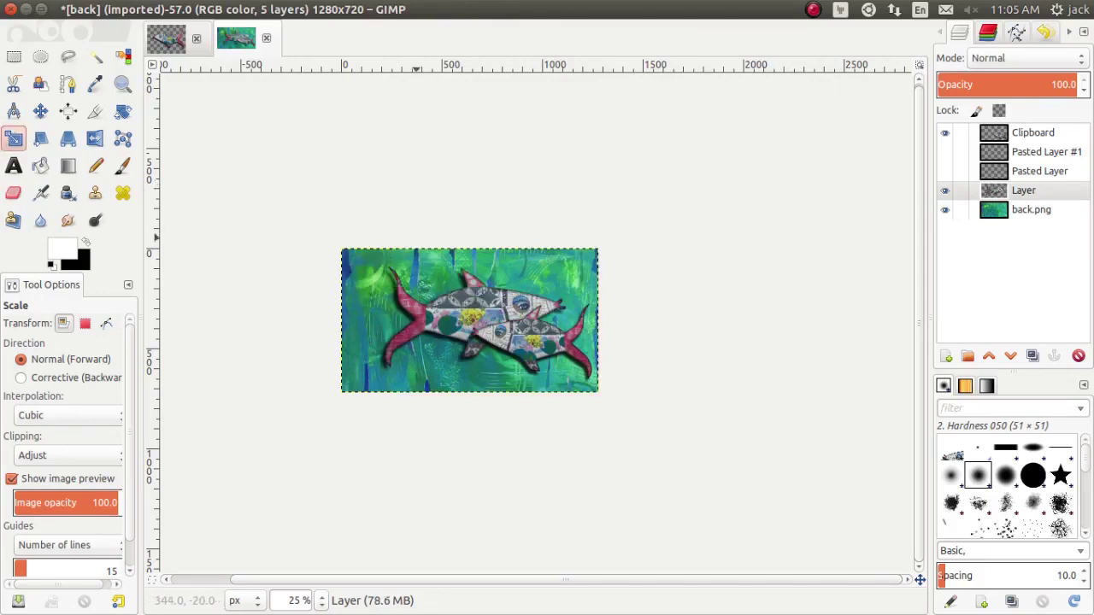
click(413, 299)
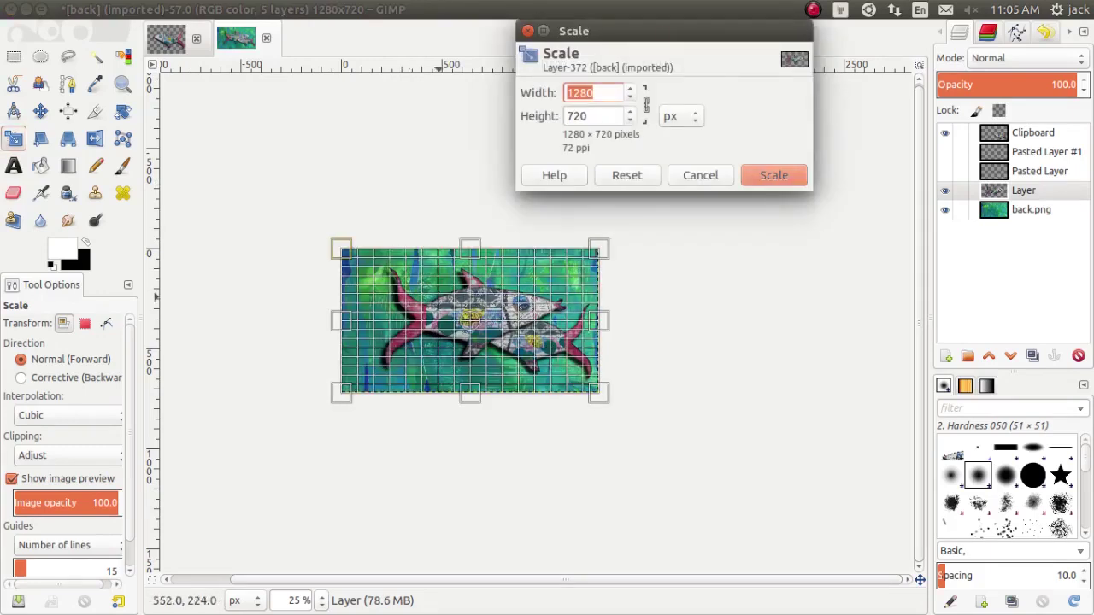
drag(604, 406, 529, 354)
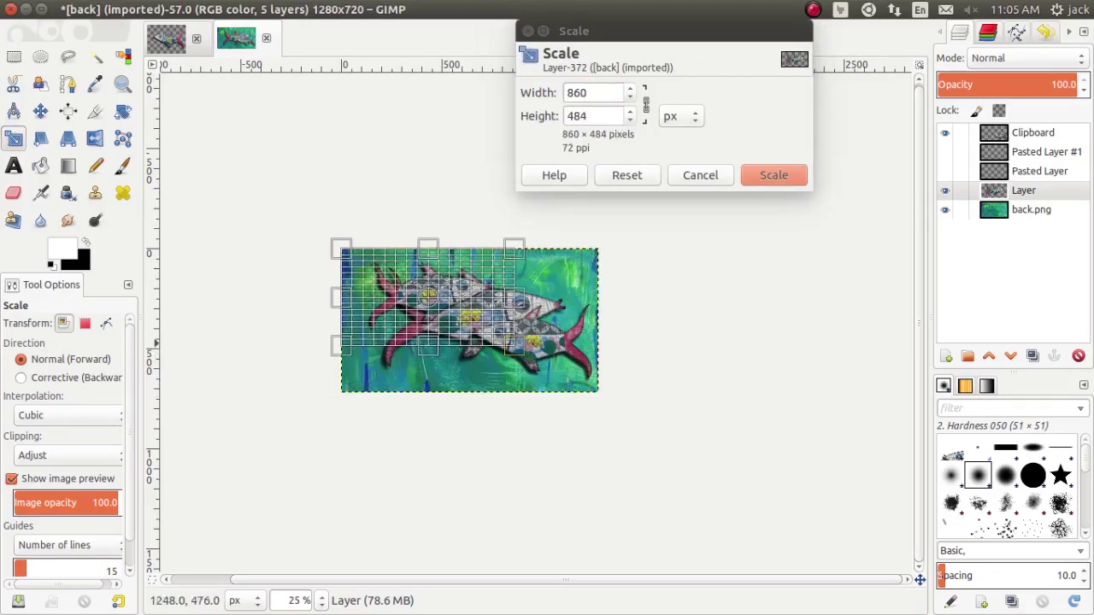
key(Return)
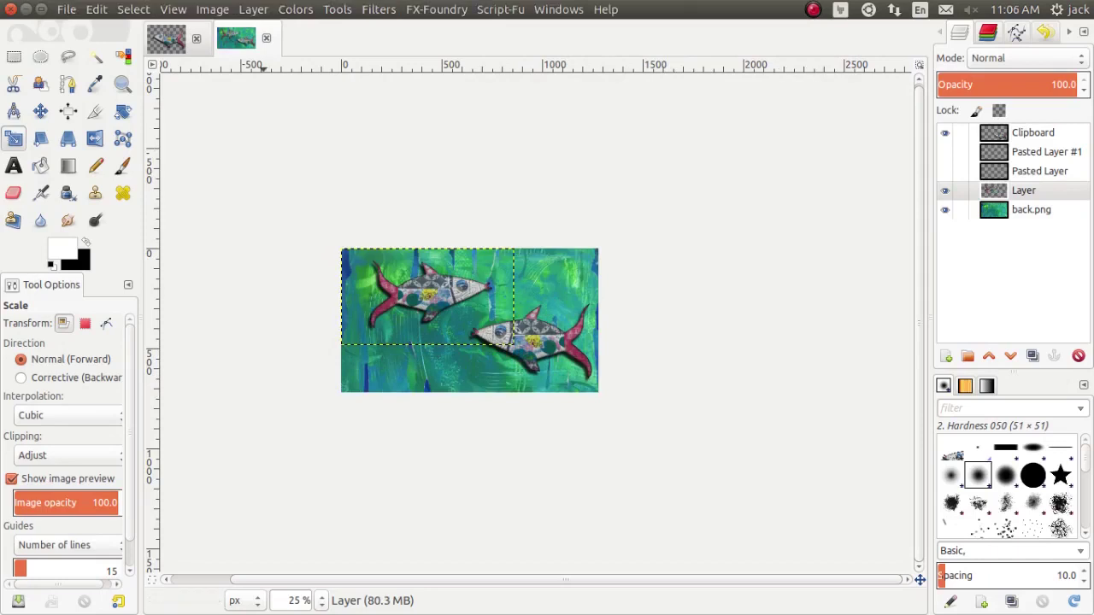
Merge both fish layers into the green back.png background, clipped to image, leaving three layers
click(133, 9)
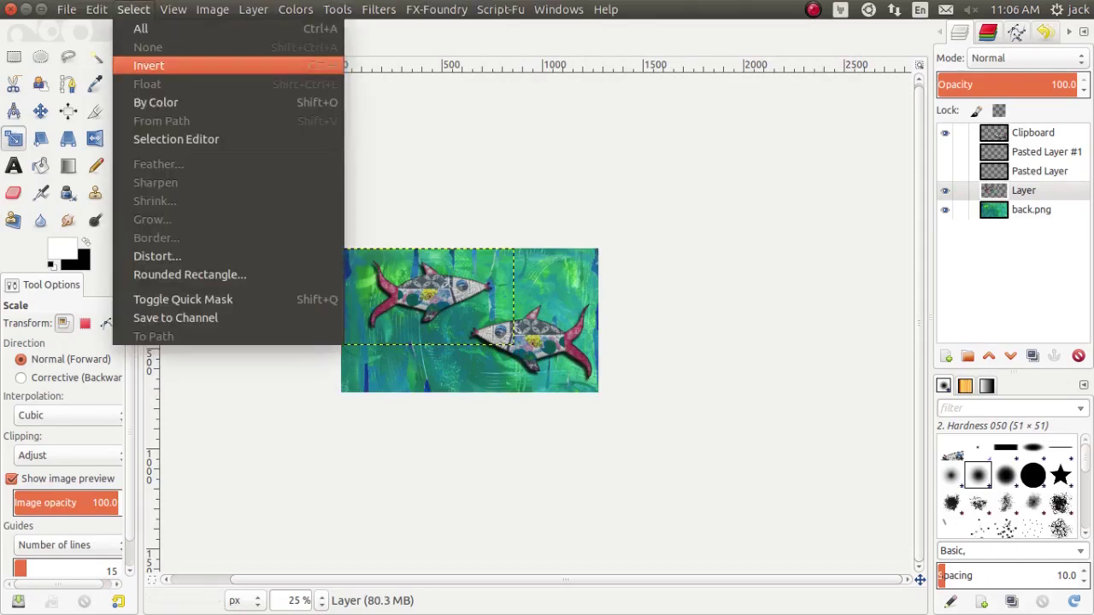
mouse_move(212, 9)
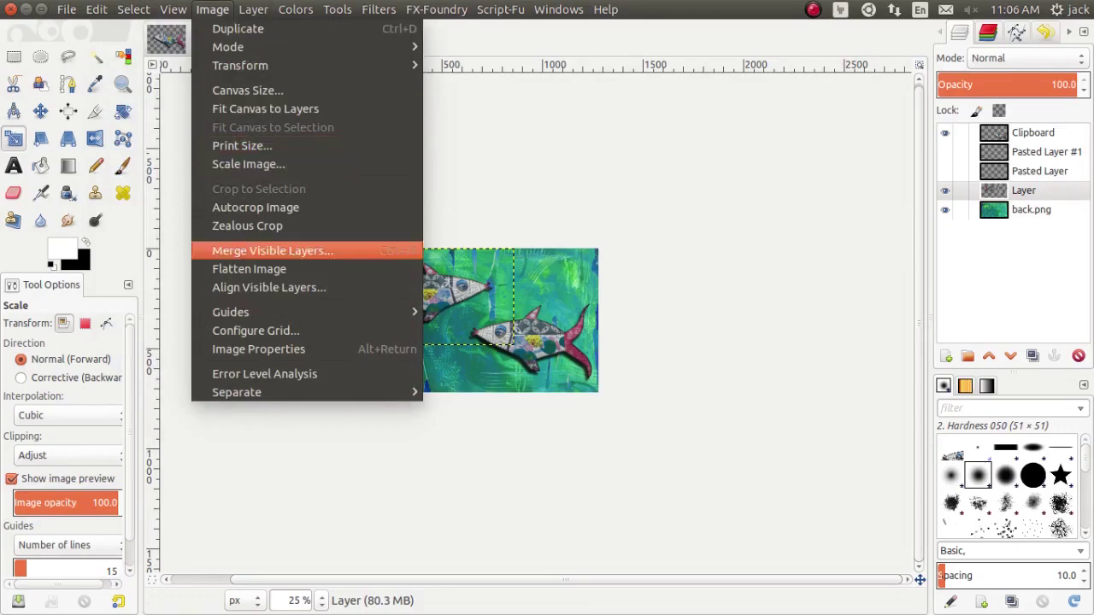
click(272, 250)
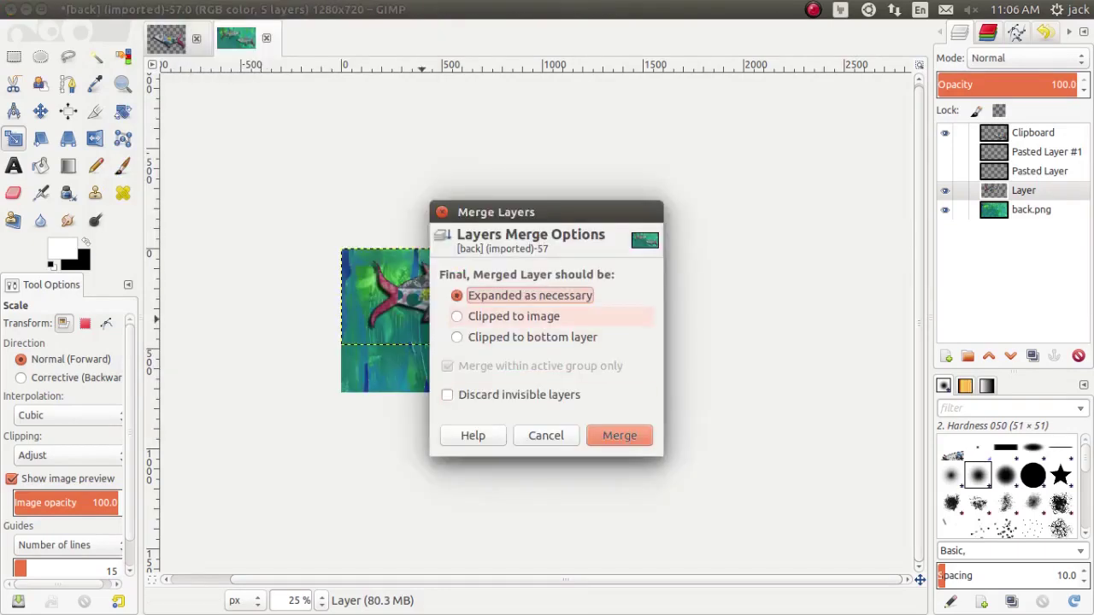
click(513, 316)
click(624, 436)
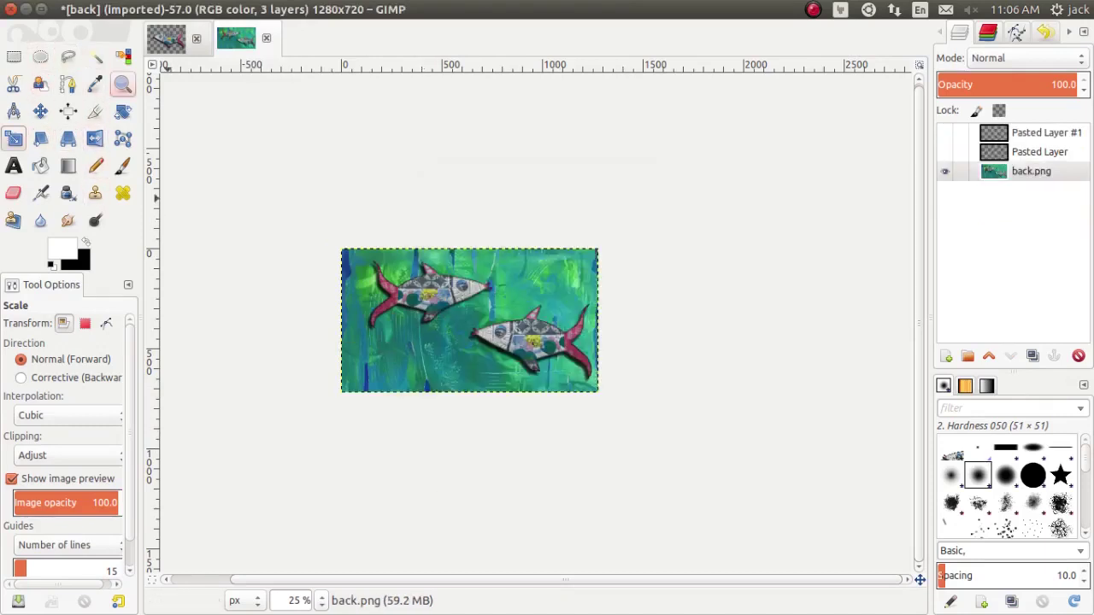
click(122, 83)
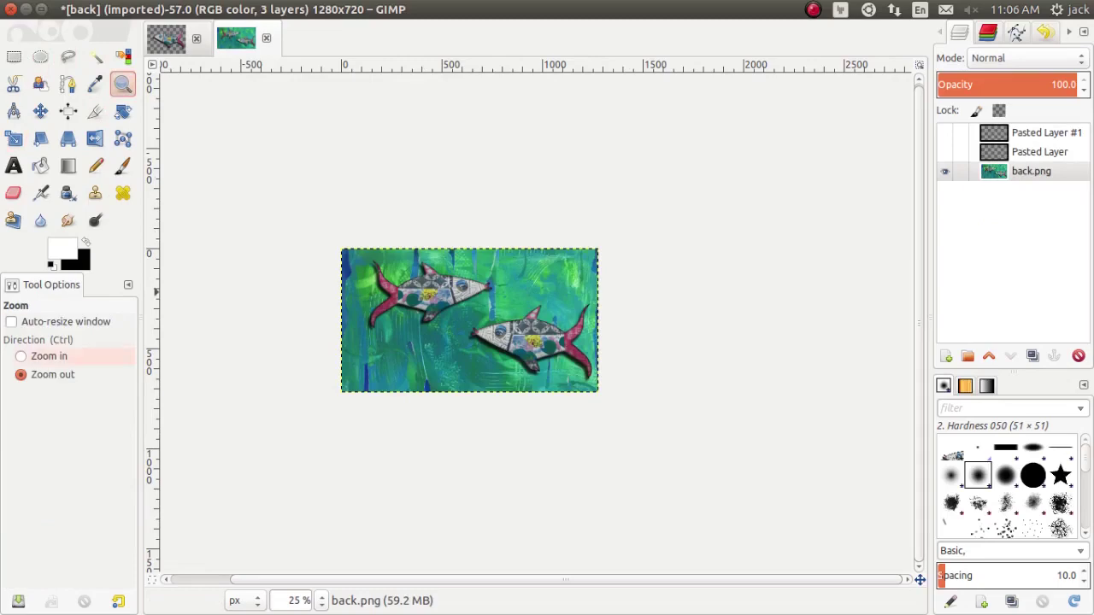
click(42, 355)
click(525, 335)
click(526, 335)
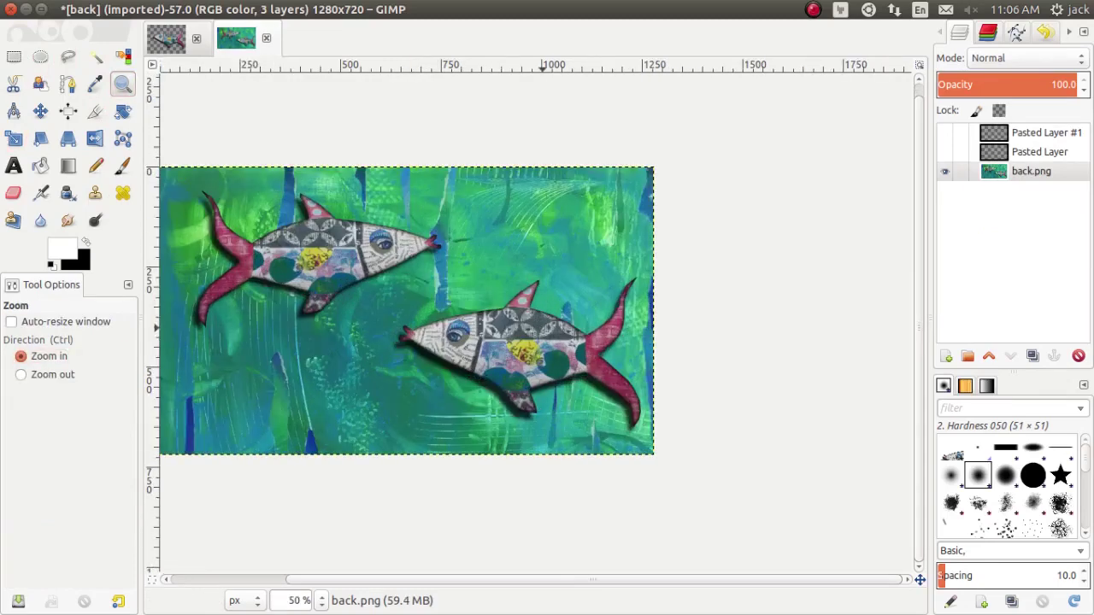
click(523, 352)
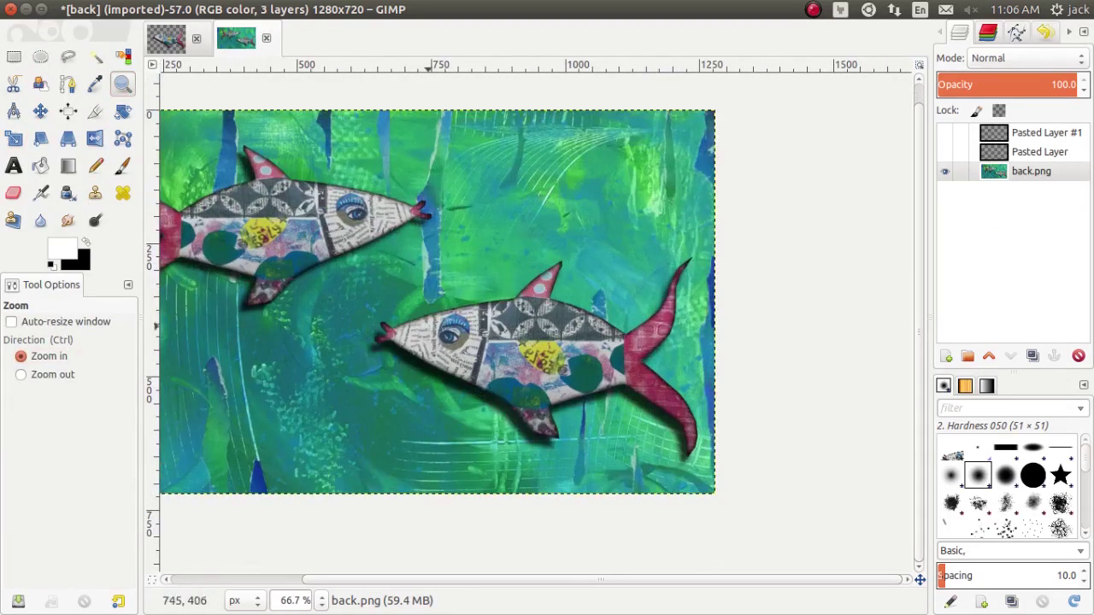